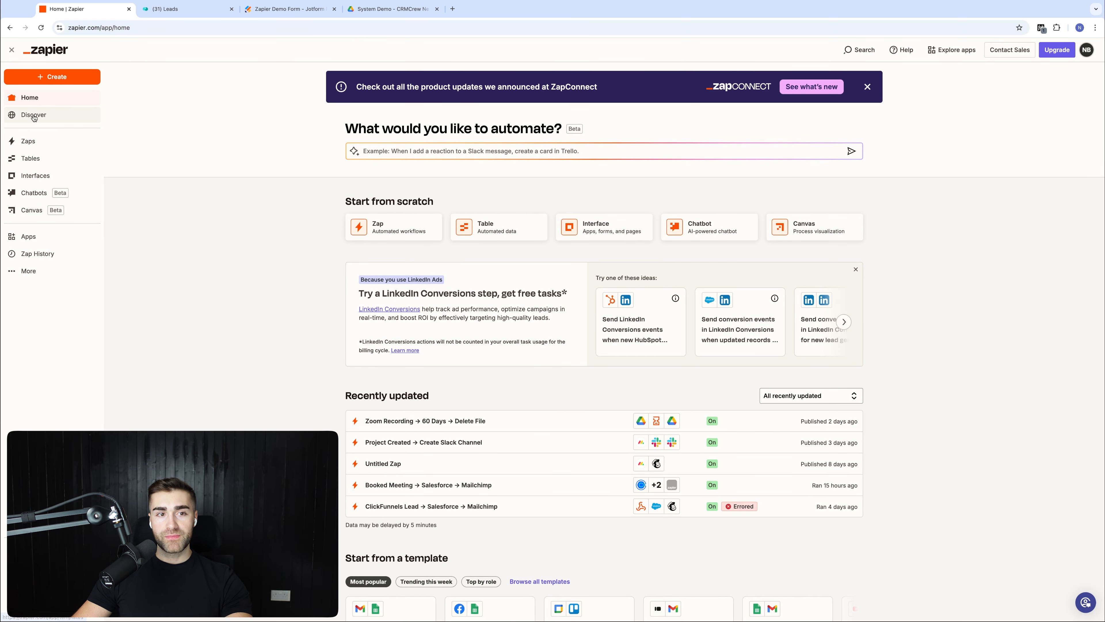
Step: Open the Apps page from the left sidebar to list connected apps
{"action": "left_click", "coordinate": [36, 237]}
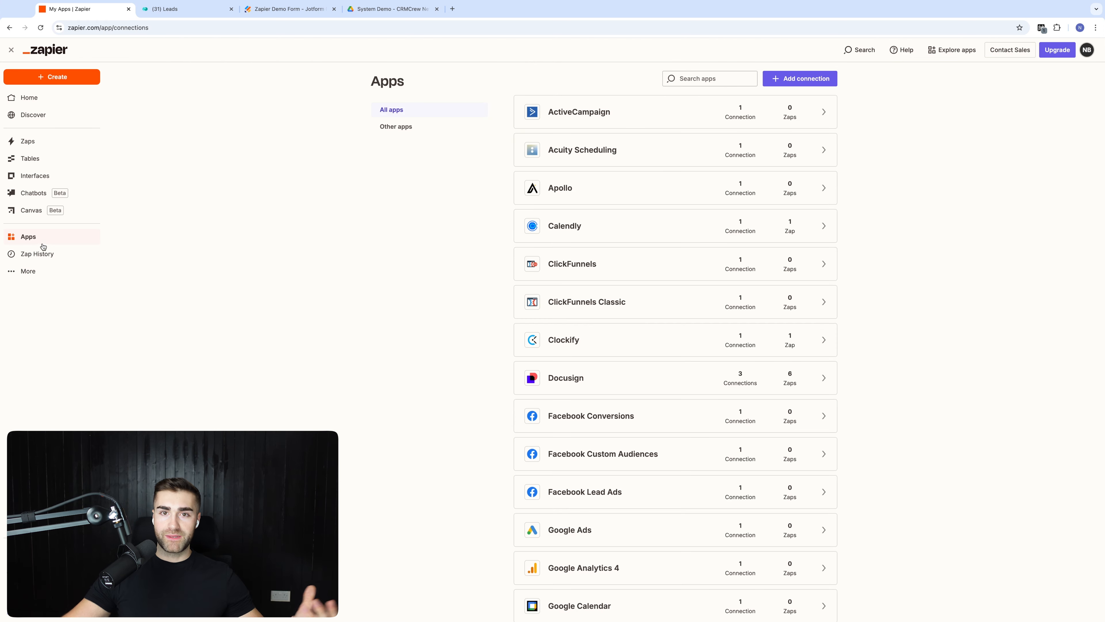
Step: Look through the connected apps list, then bring up the Add connection dialog
{"action": "scroll", "coordinate": [577, 217], "scroll_direction": "down", "scroll_amount": 1}
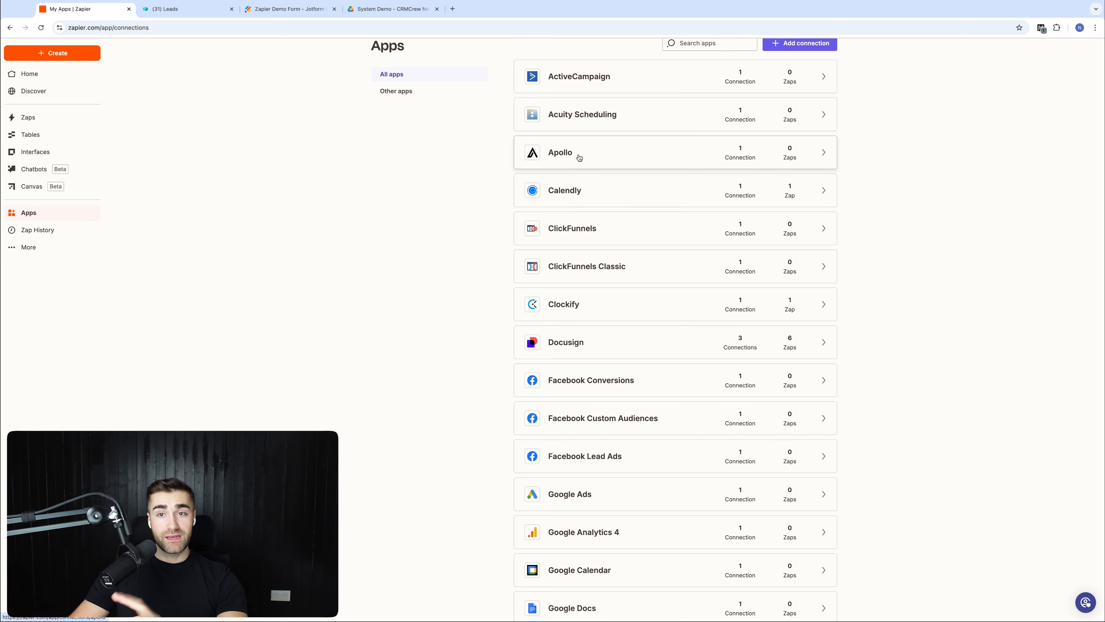
{"action": "scroll", "coordinate": [557, 140], "scroll_direction": "down", "scroll_amount": 3}
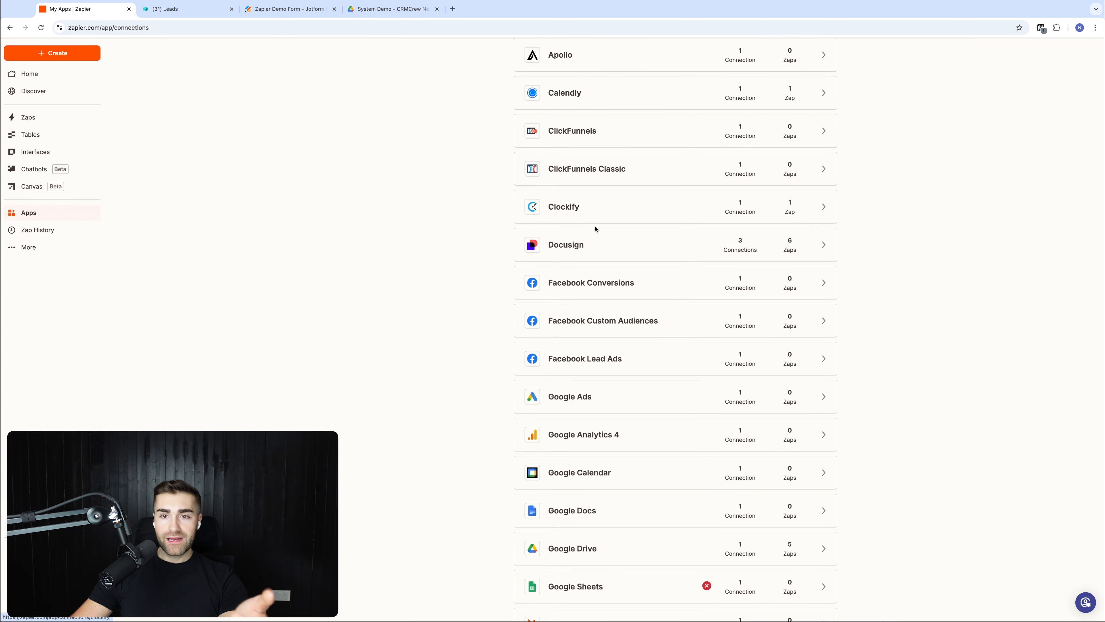
{"action": "scroll", "coordinate": [594, 224], "scroll_direction": "down", "scroll_amount": 2}
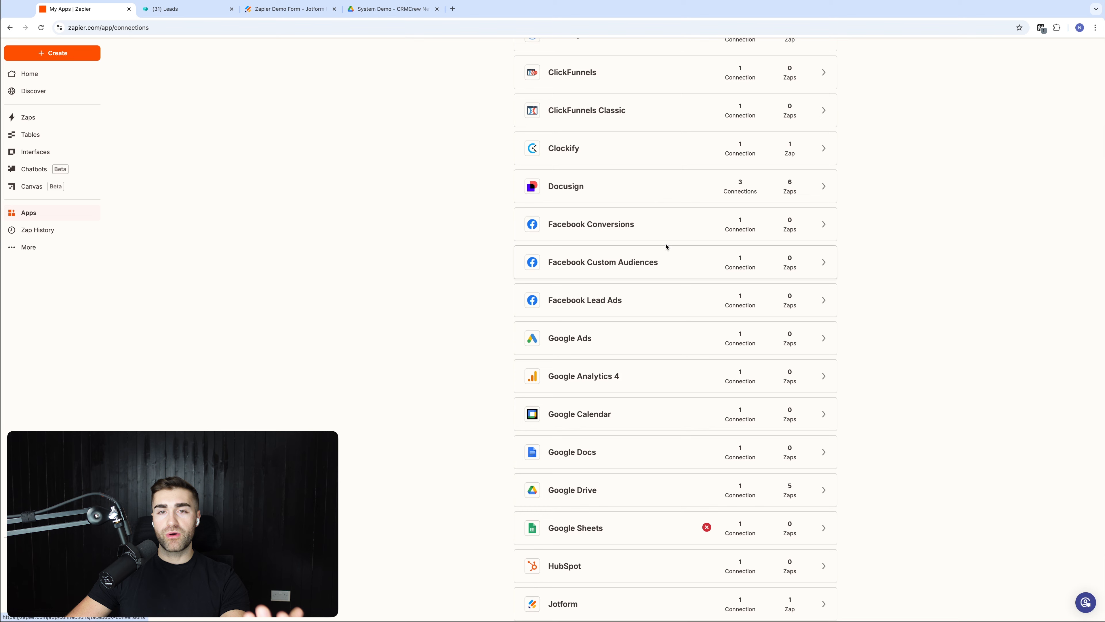
{"action": "scroll", "coordinate": [629, 267], "scroll_direction": "up", "scroll_amount": 6}
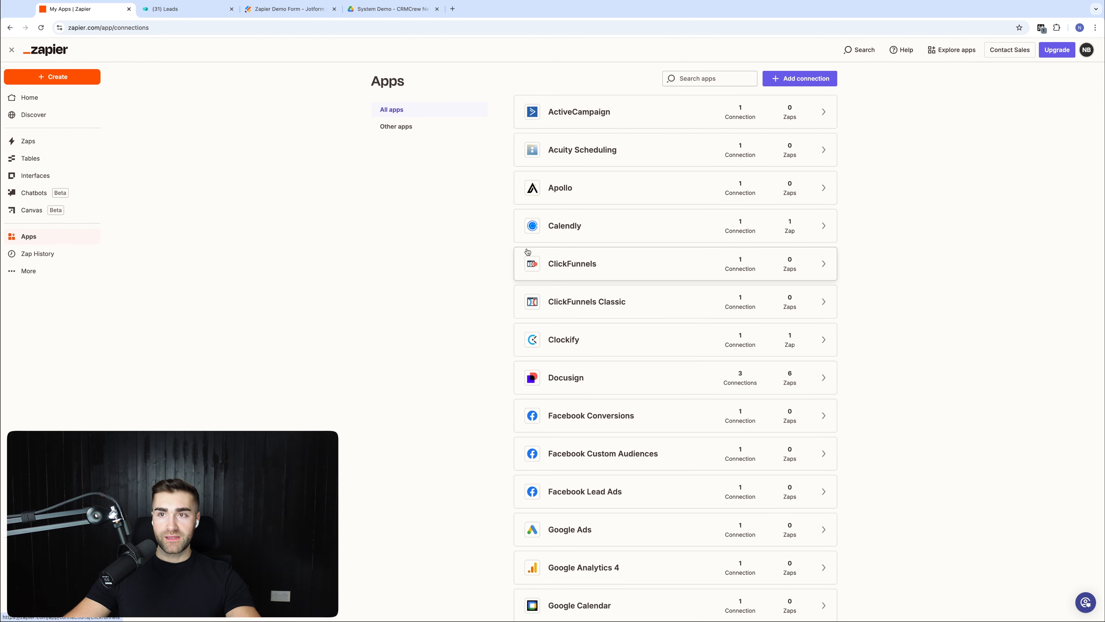
{"action": "left_click", "coordinate": [779, 77]}
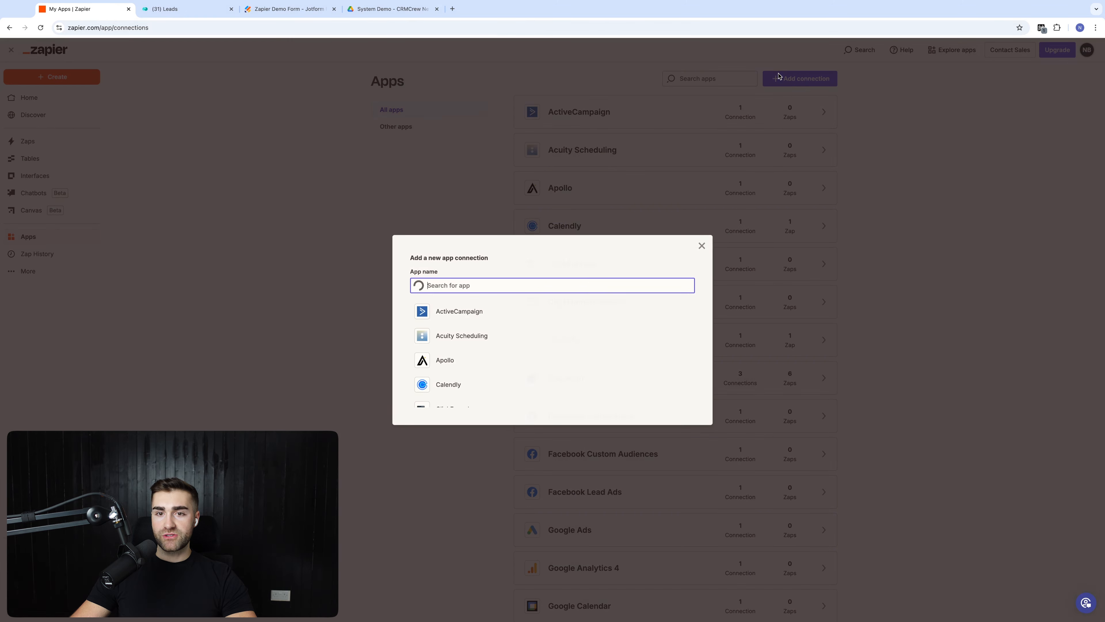
Step: Browse the Add a new app connection list and close it without adding anything
{"action": "scroll", "coordinate": [473, 331], "scroll_direction": "down", "scroll_amount": 2}
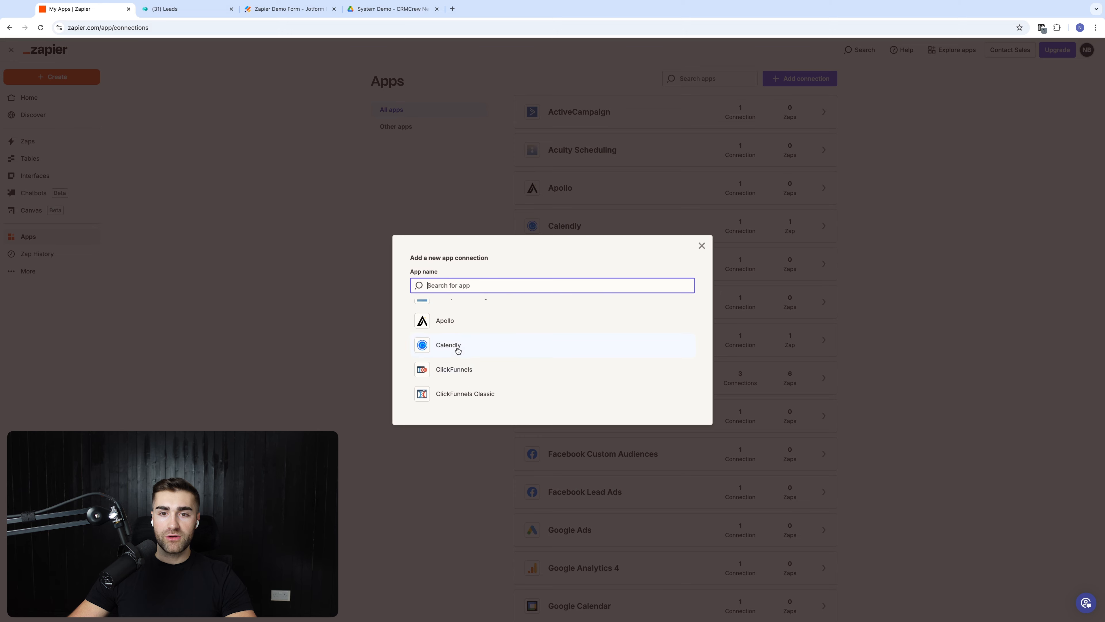
{"action": "scroll", "coordinate": [458, 351], "scroll_direction": "up", "scroll_amount": 2}
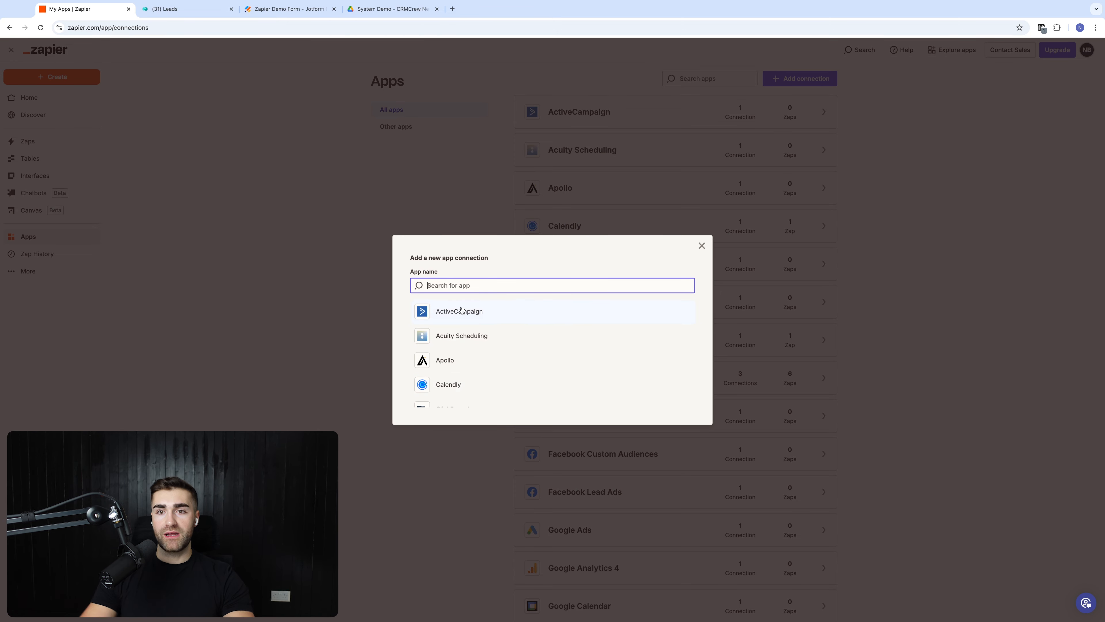
{"action": "left_click", "coordinate": [444, 198]}
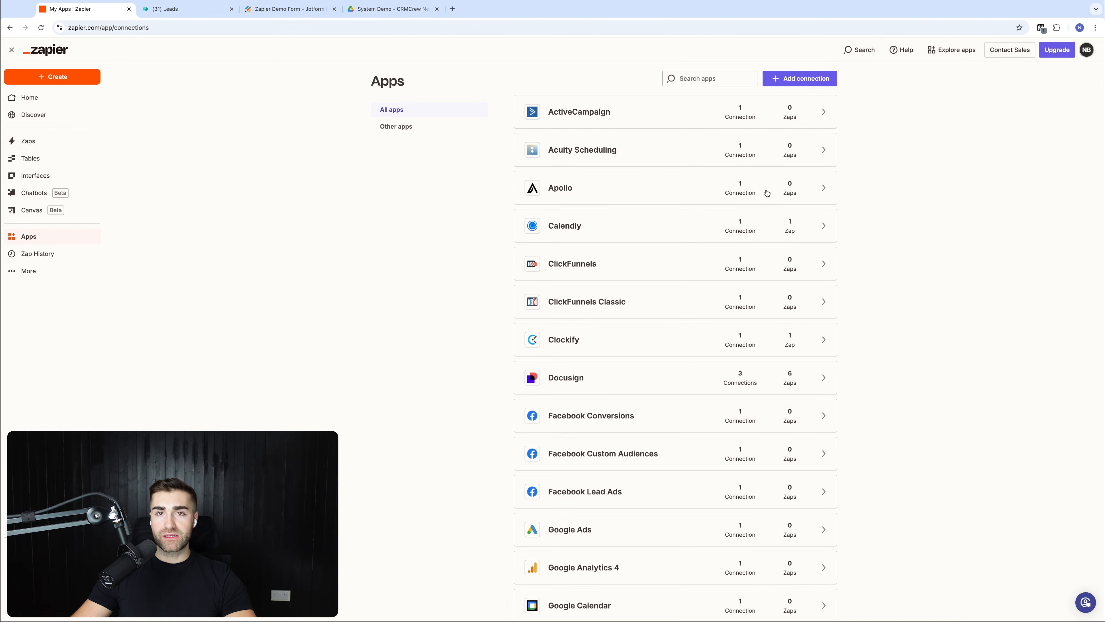
{"action": "scroll", "coordinate": [659, 376], "scroll_direction": "down", "scroll_amount": 7}
{"action": "scroll", "coordinate": [647, 349], "scroll_direction": "up", "scroll_amount": 7}
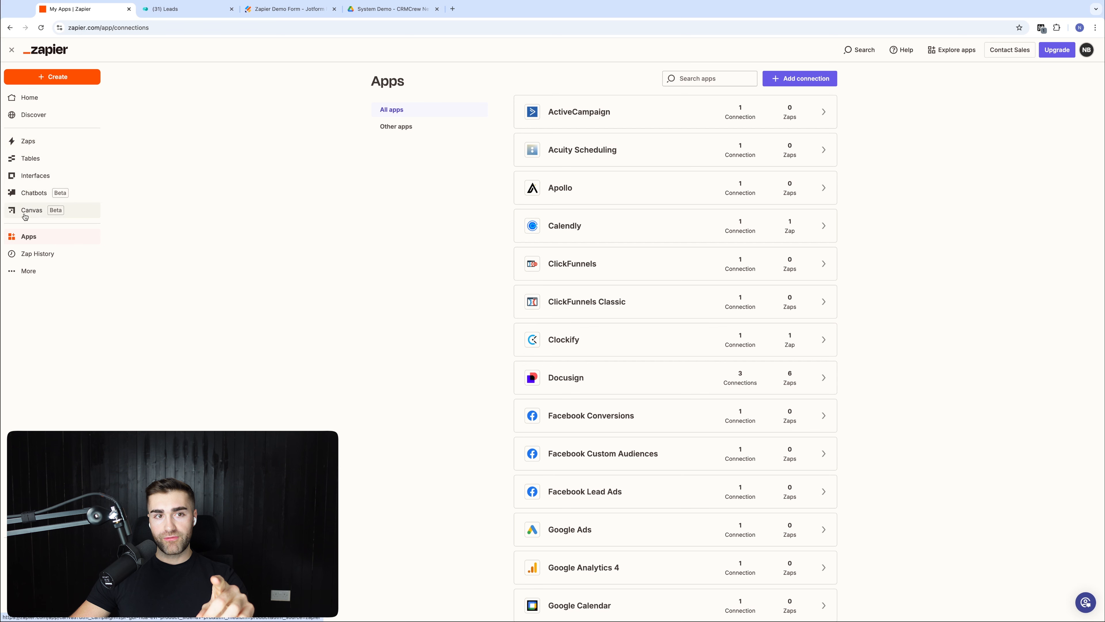
Step: Create a personal Zaps folder named 'Zapier Full Tutorial'
{"action": "left_click", "coordinate": [25, 143]}
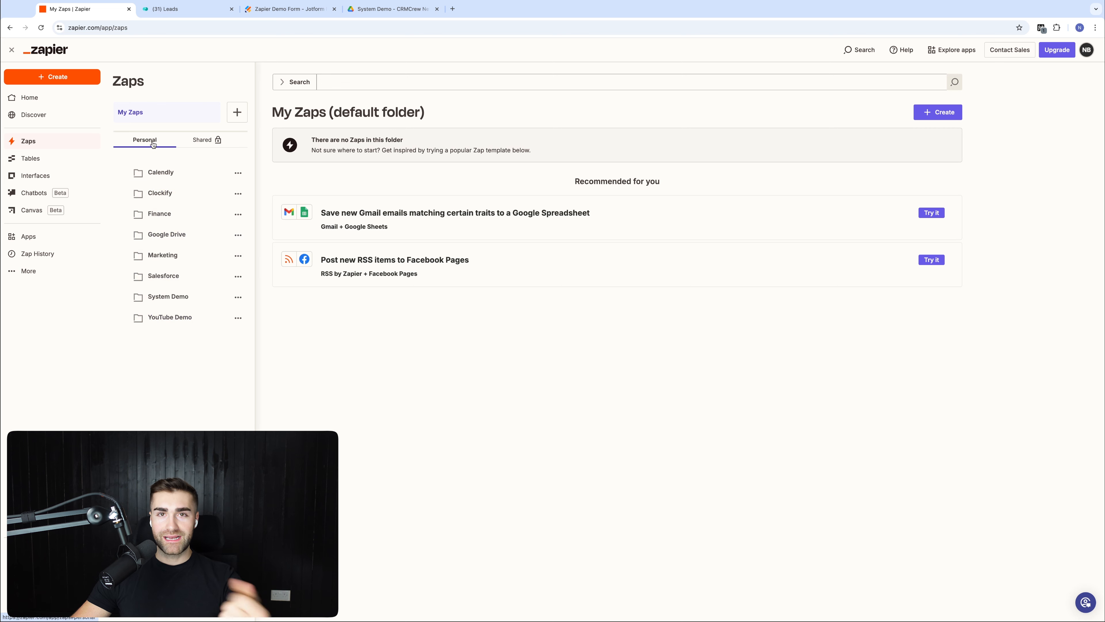
{"action": "left_click", "coordinate": [237, 114]}
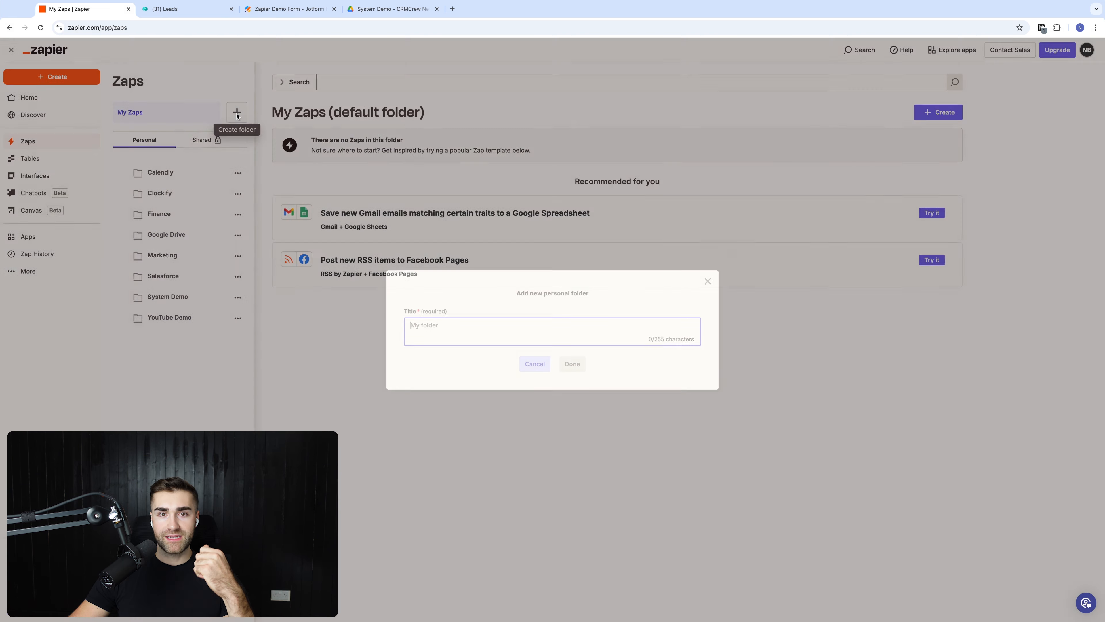
{"action": "type", "text": "Z"}
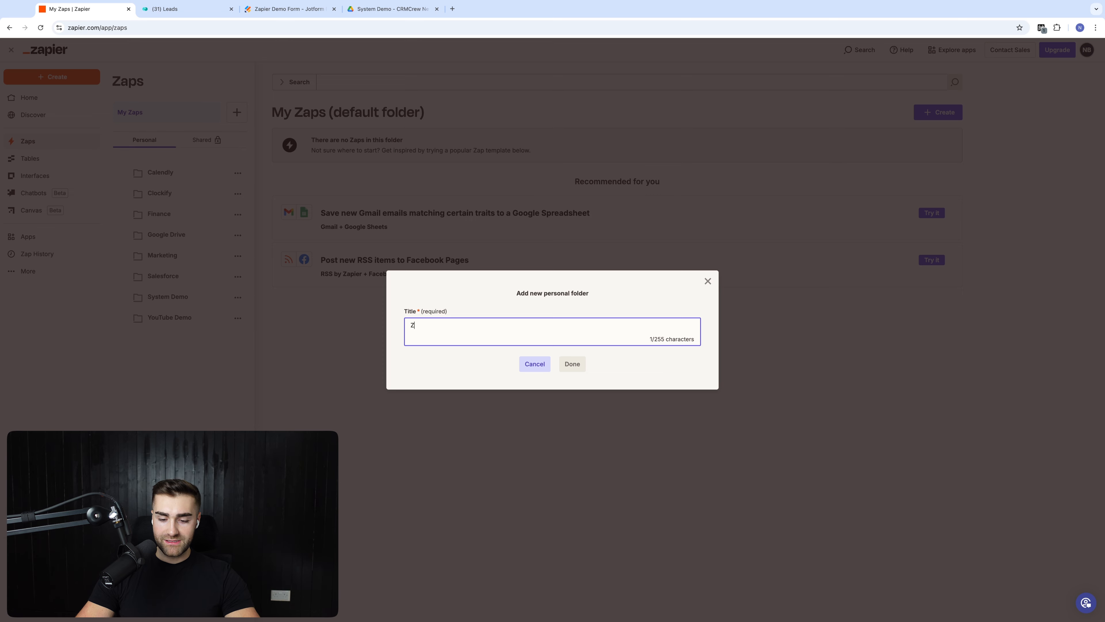
{"action": "type", "text": "apier"}
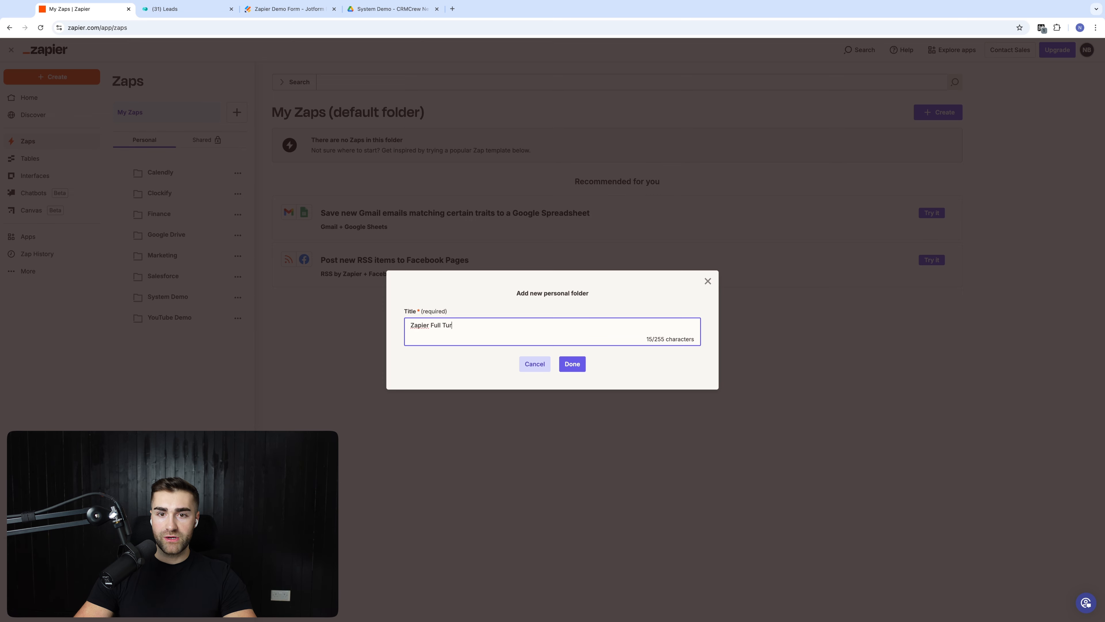
{"action": "type", "text": " Full Tutorial"}
{"action": "key", "text": "Return"}
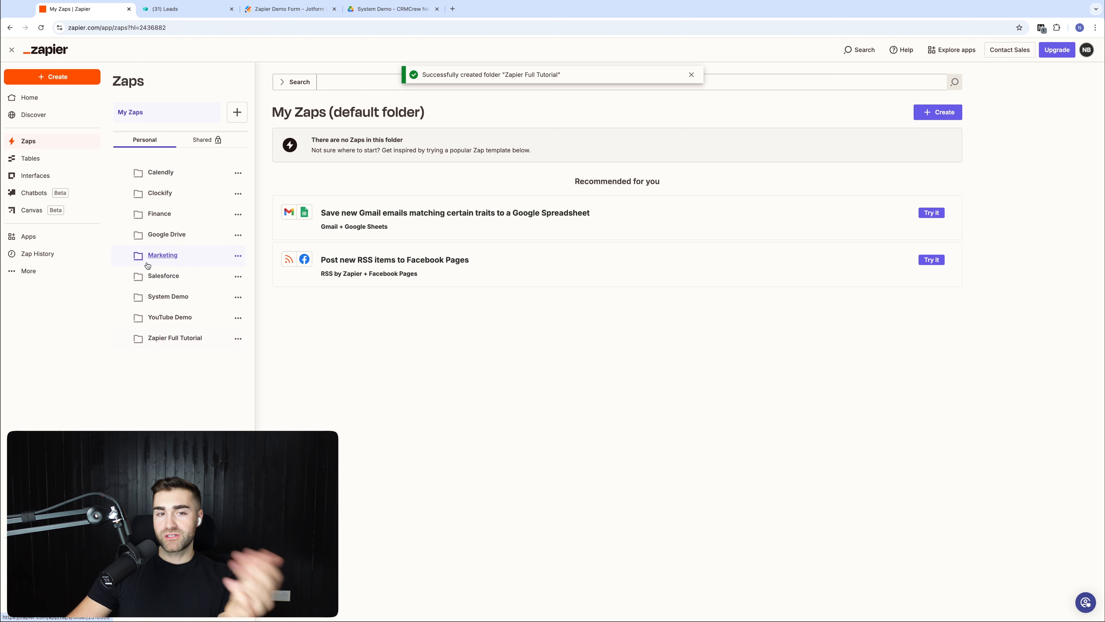
Step: Start a new untitled Zap inside the Zapier Full Tutorial folder
{"action": "left_click", "coordinate": [166, 342]}
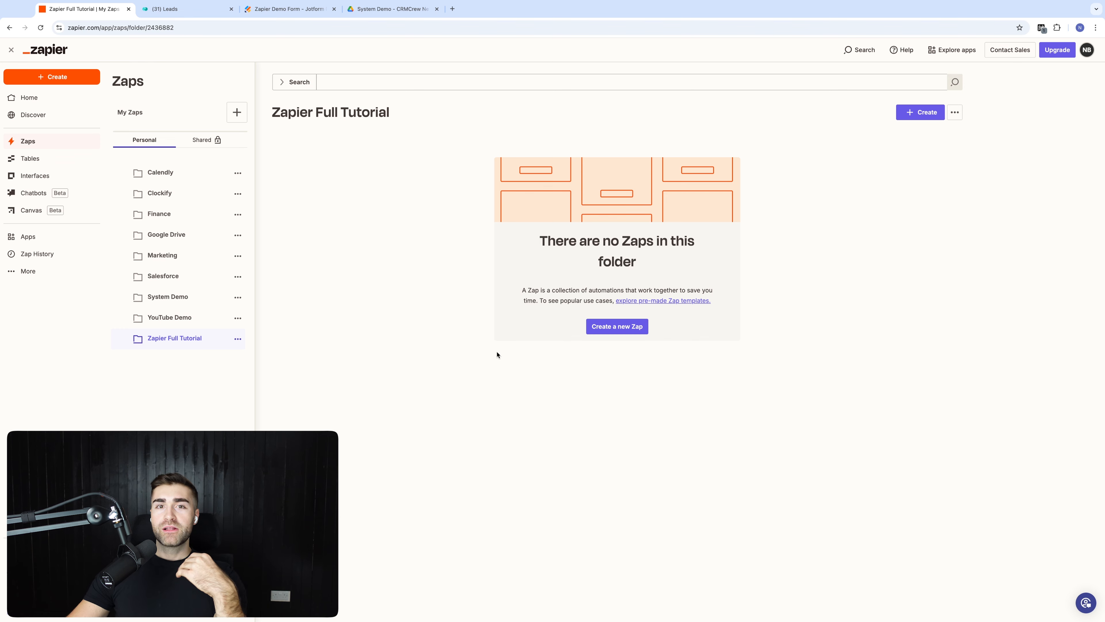
{"action": "left_click", "coordinate": [920, 112]}
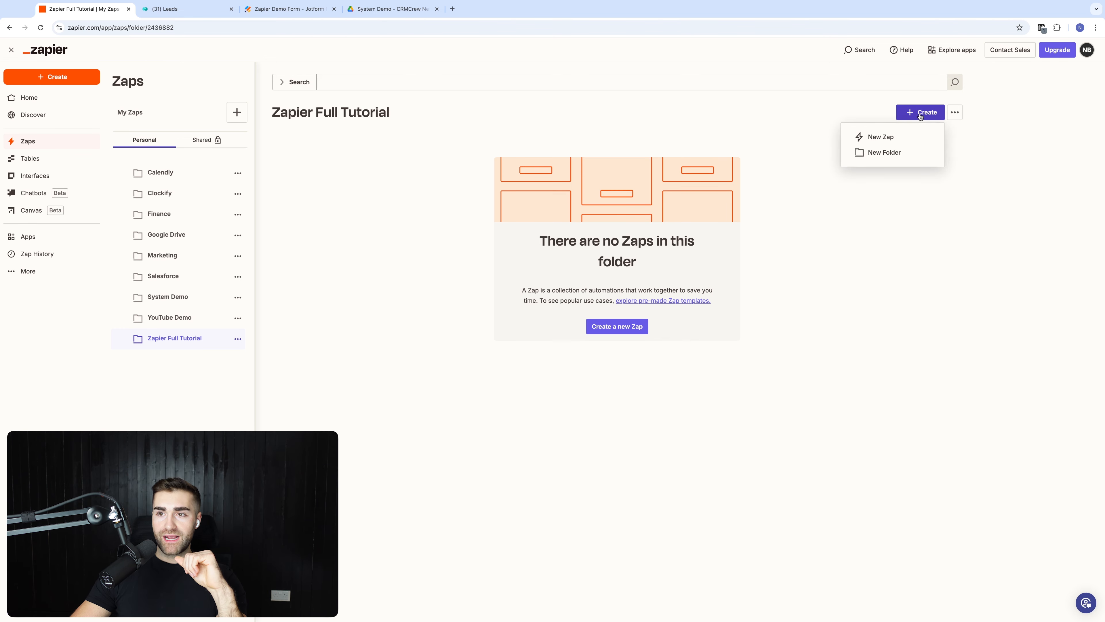
{"action": "left_click", "coordinate": [881, 143]}
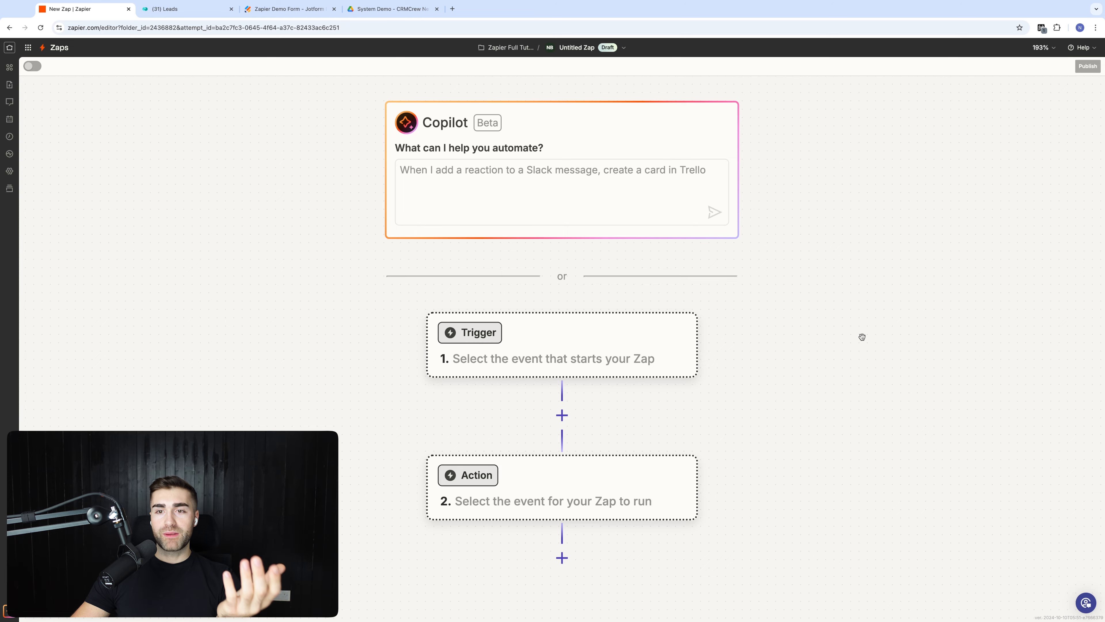
{"action": "scroll", "coordinate": [861, 336], "scroll_direction": "down", "scroll_amount": 2}
{"action": "scroll", "coordinate": [849, 301], "scroll_direction": "down", "scroll_amount": 3}
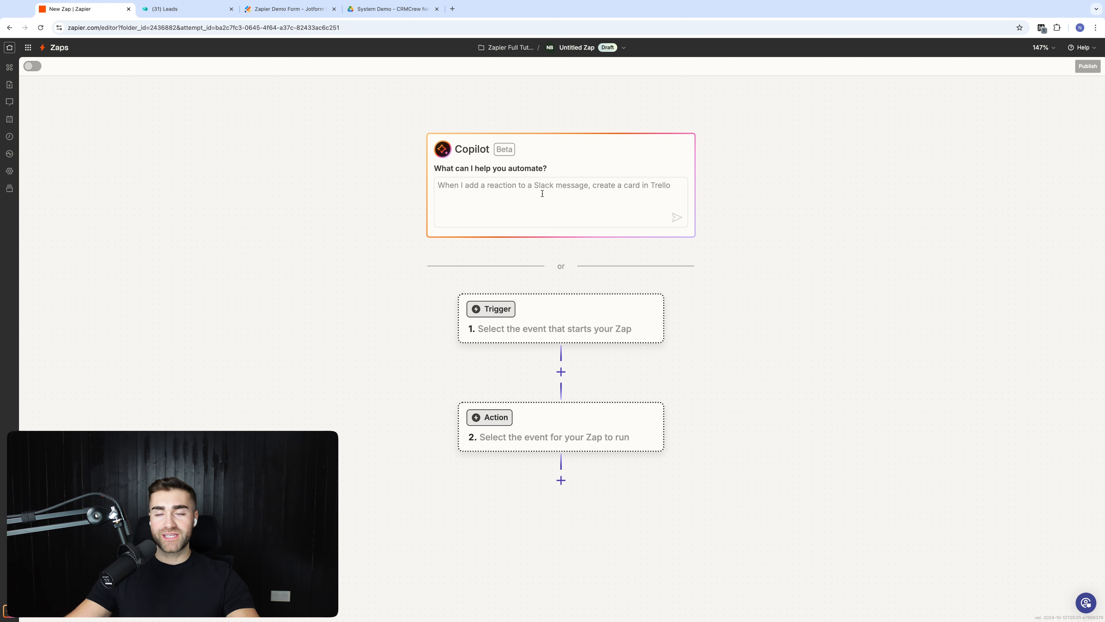
{"action": "scroll", "coordinate": [758, 236], "scroll_direction": "down", "scroll_amount": 1}
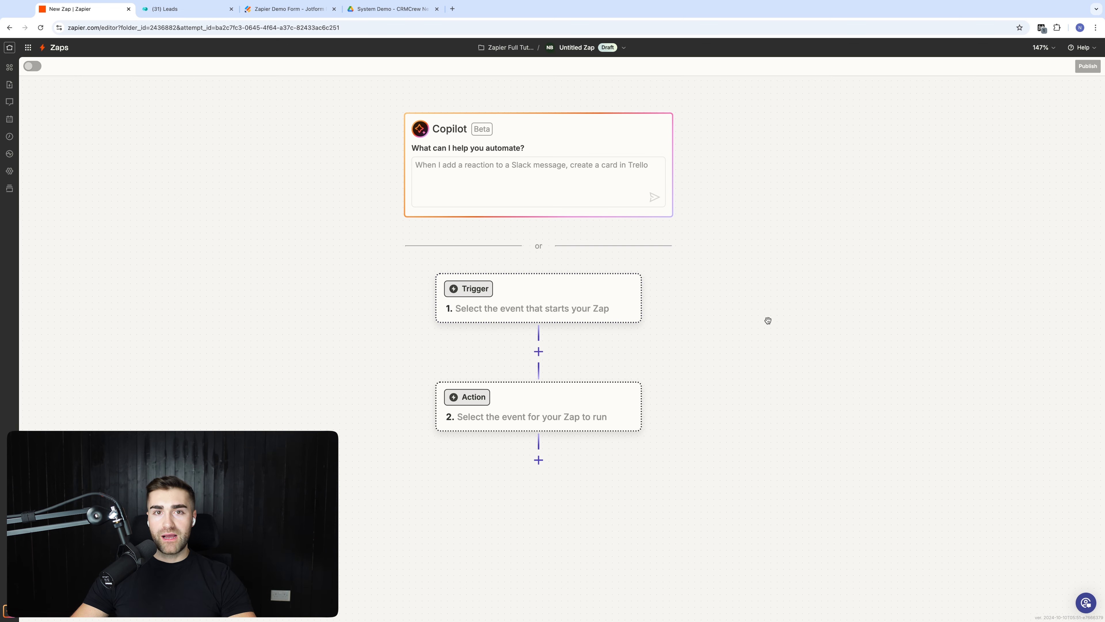
{"action": "left_click_drag", "start_coordinate": [768, 321], "coordinate": [753, 311]}
Step: Review the Jotform Zapier Demo Form and monday Leads board, then open the trigger app picker
{"action": "left_click", "coordinate": [302, 12]}
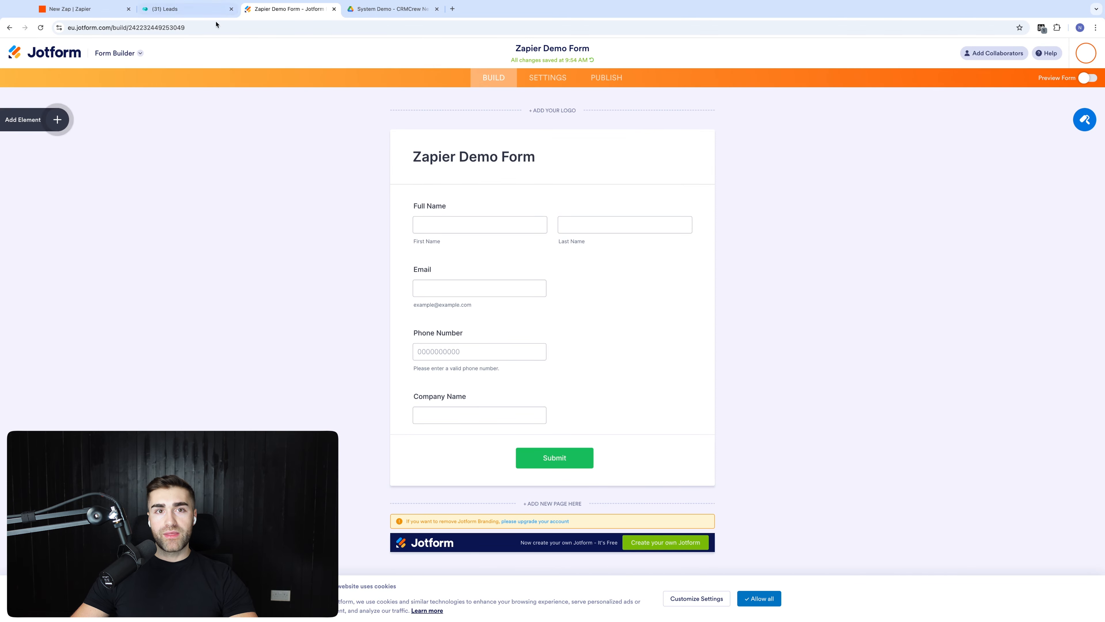
{"action": "left_click", "coordinate": [187, 10]}
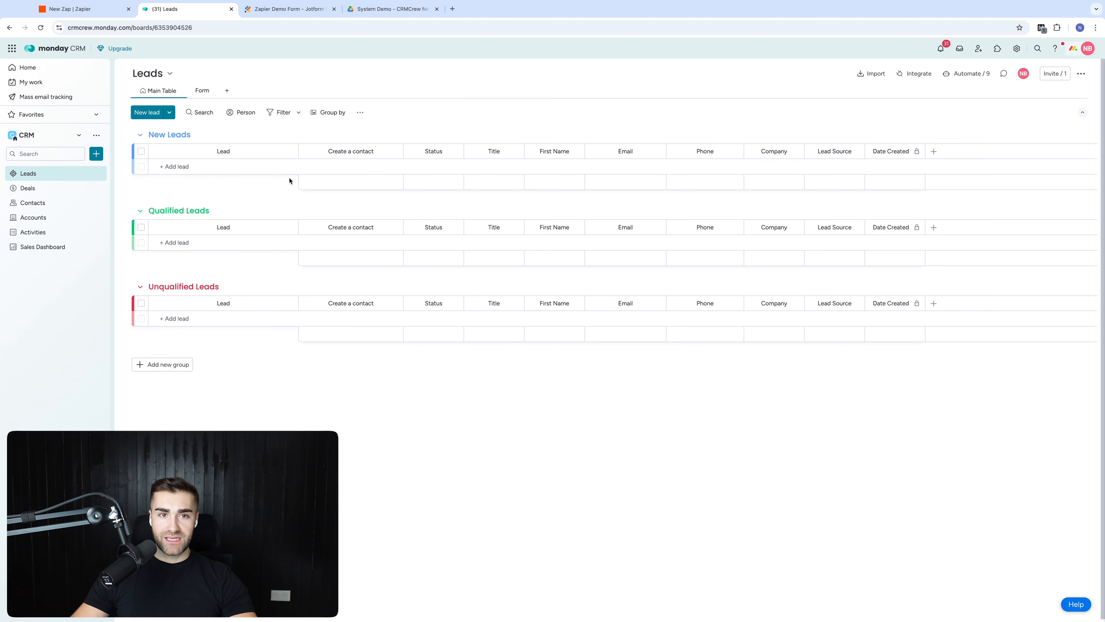
{"action": "left_click", "coordinate": [274, 10]}
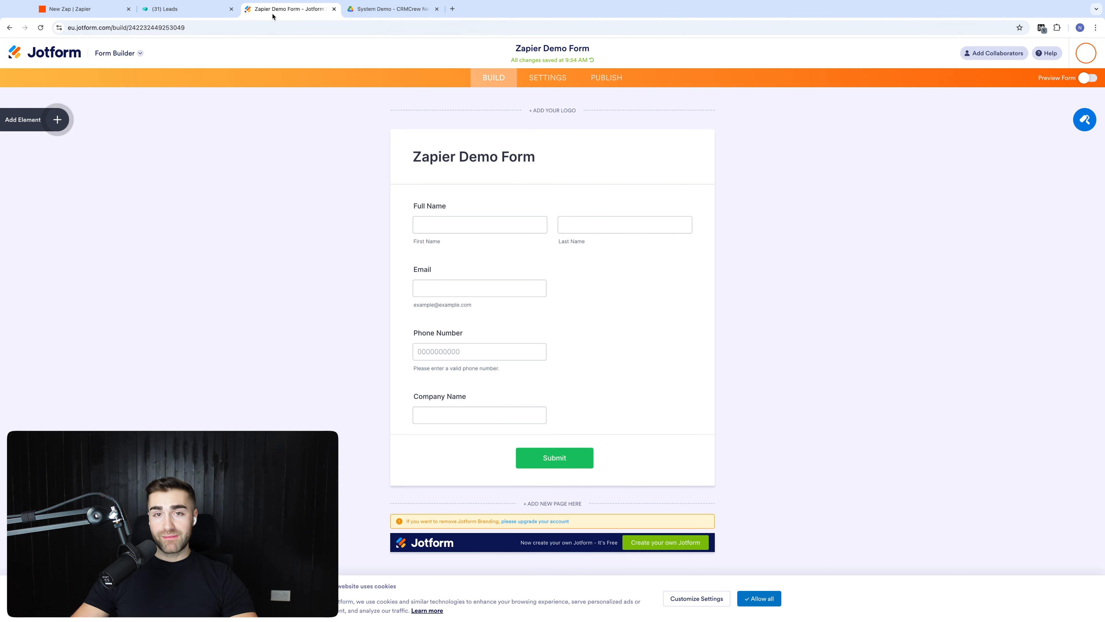
{"action": "left_click", "coordinate": [81, 10]}
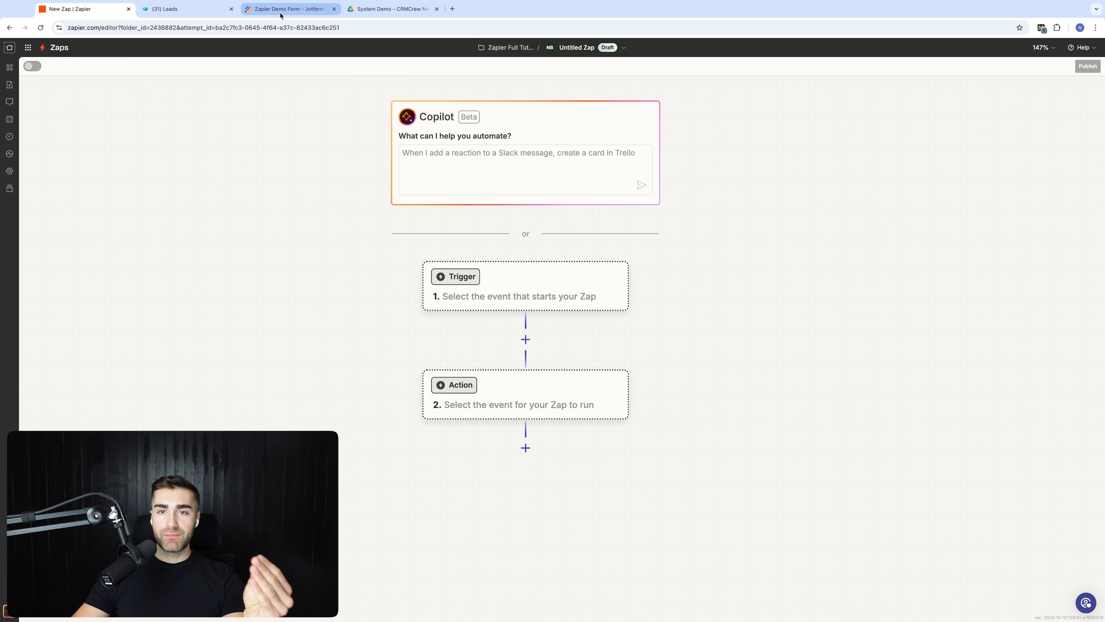
{"action": "left_click", "coordinate": [561, 283]}
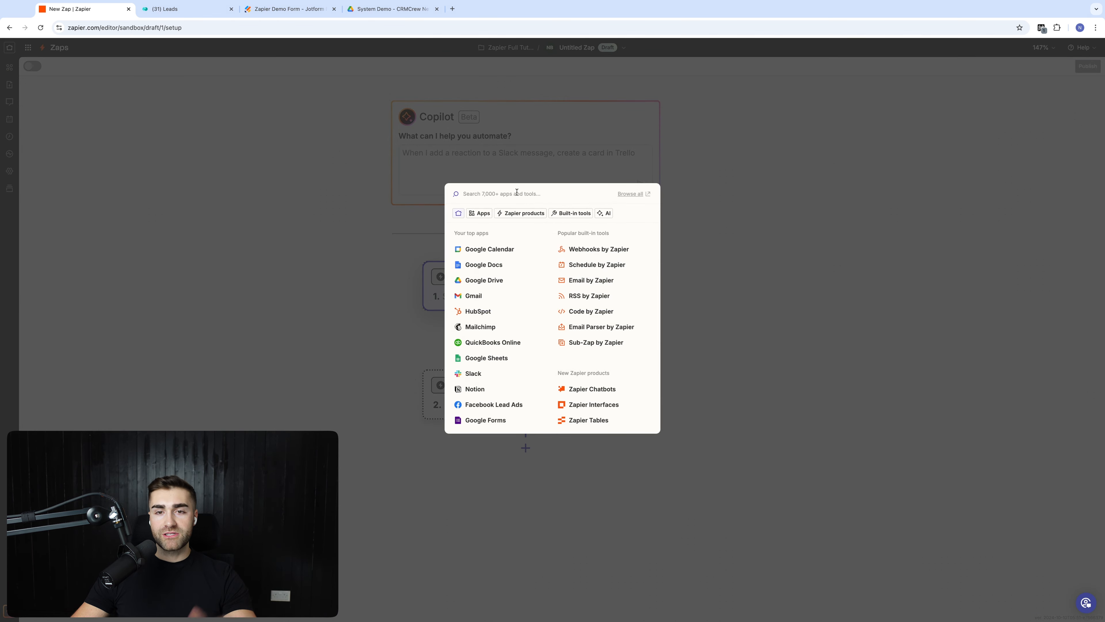
Step: Make Jotform 'New Submission' the trigger, keeping the existing Jotform account
{"action": "type", "text": "jotform"}
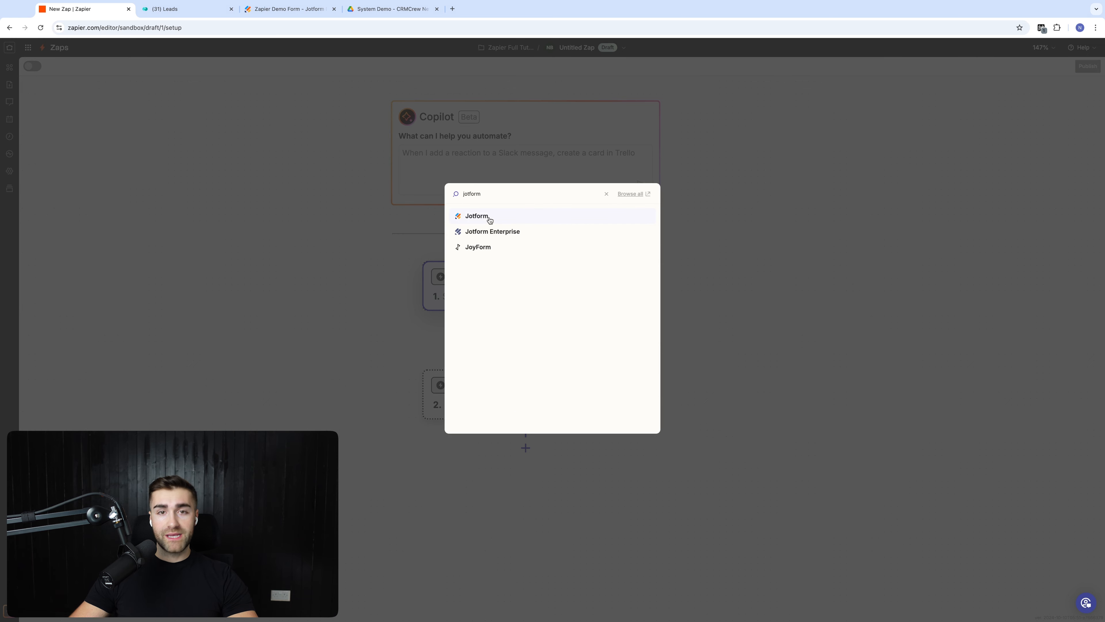
{"action": "left_click", "coordinate": [490, 220]}
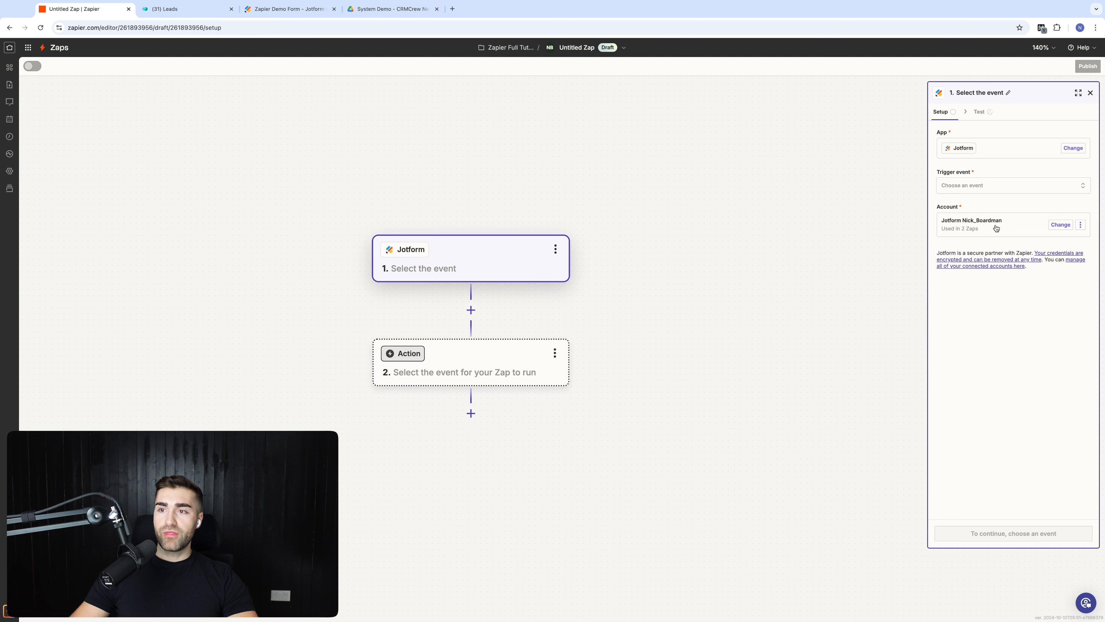
{"action": "left_click", "coordinate": [1019, 226]}
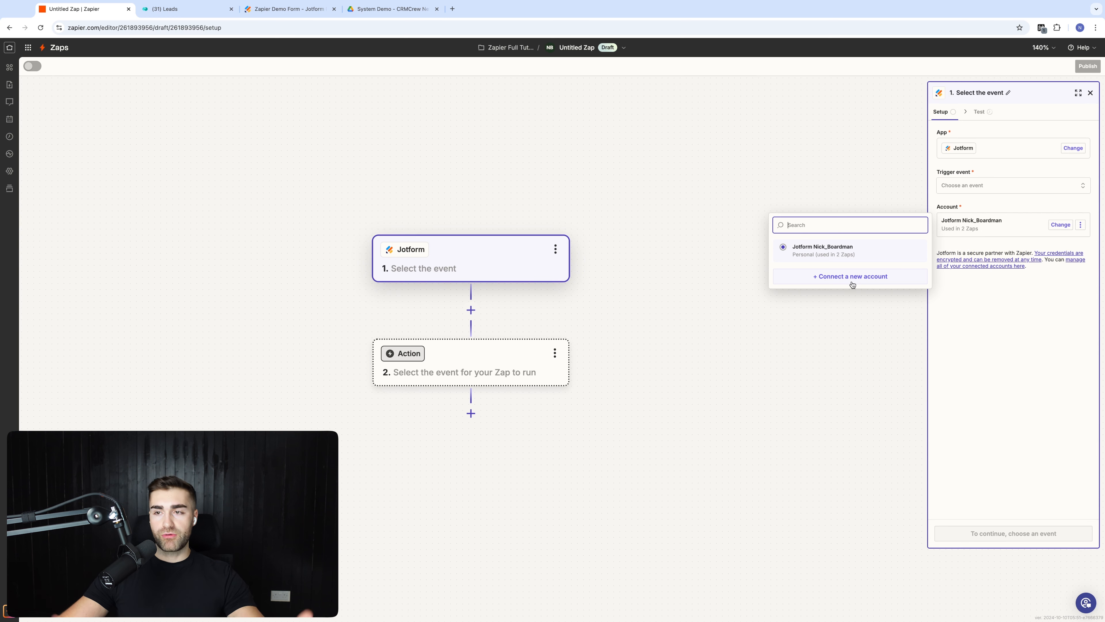
{"action": "left_click", "coordinate": [954, 301]}
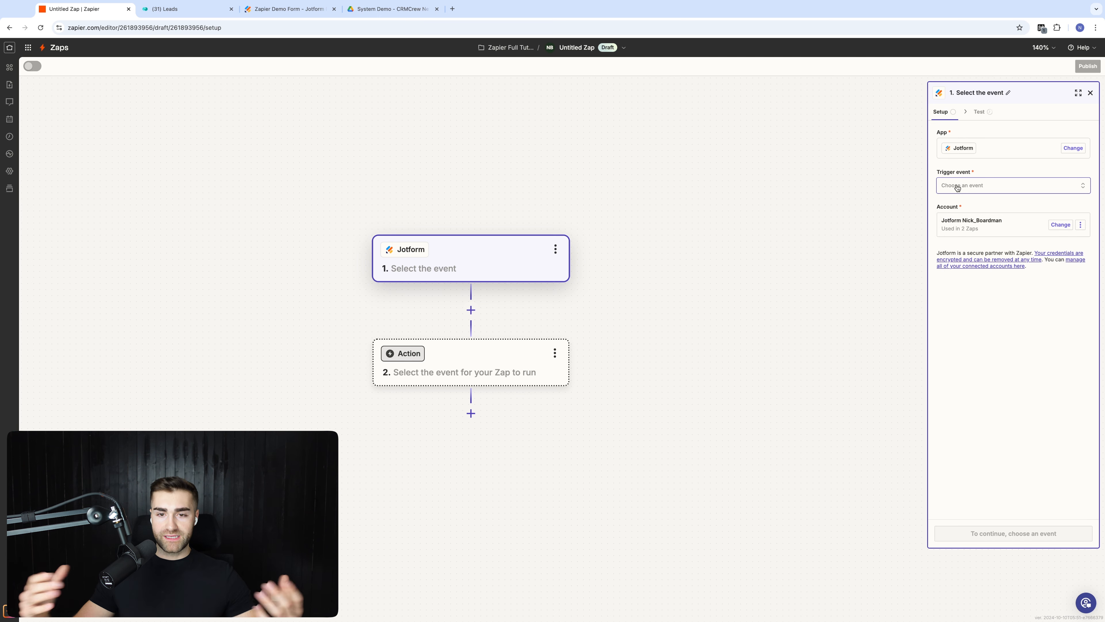
{"action": "left_click", "coordinate": [957, 187]}
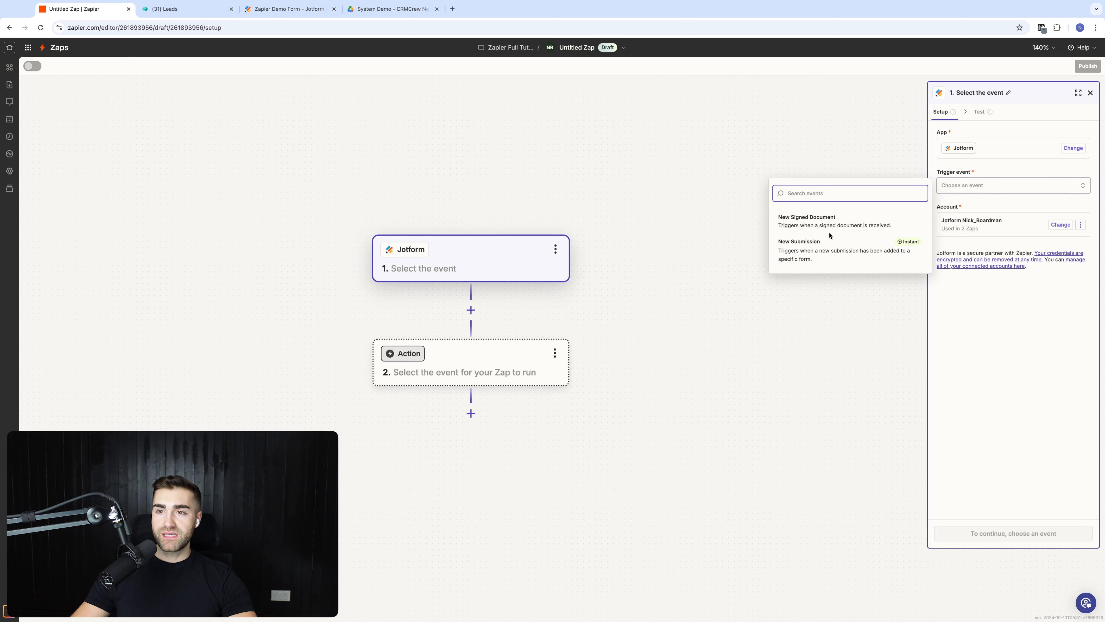
{"action": "left_click", "coordinate": [820, 252]}
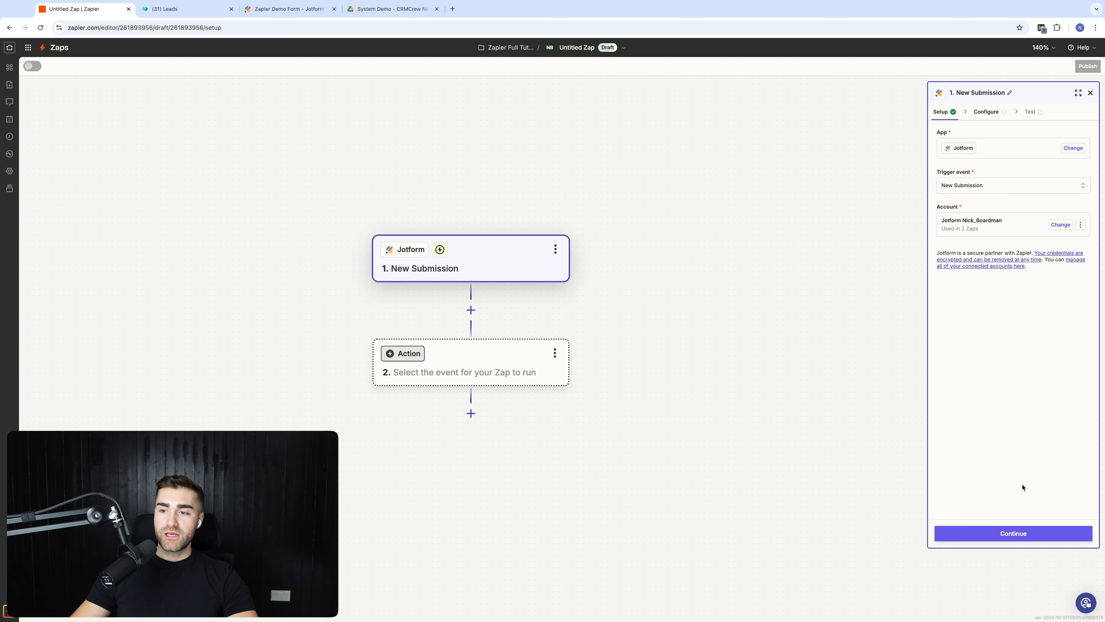
{"action": "left_click", "coordinate": [1007, 532]}
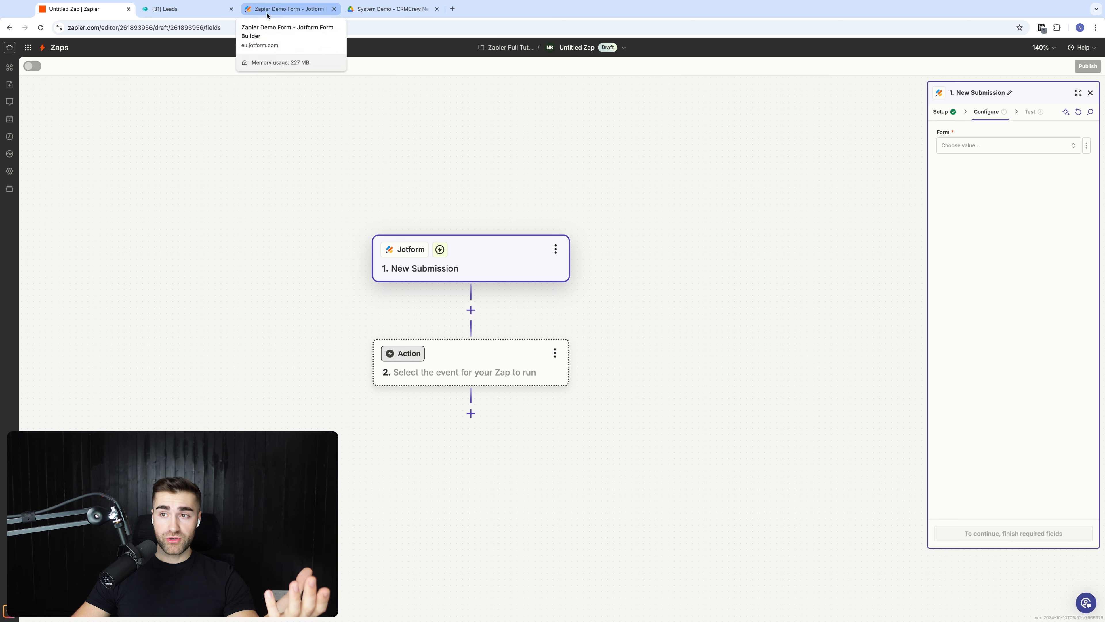
Step: Set the trigger to watch the Zapier Demo Form and proceed to the test step
{"action": "left_click", "coordinate": [951, 148]}
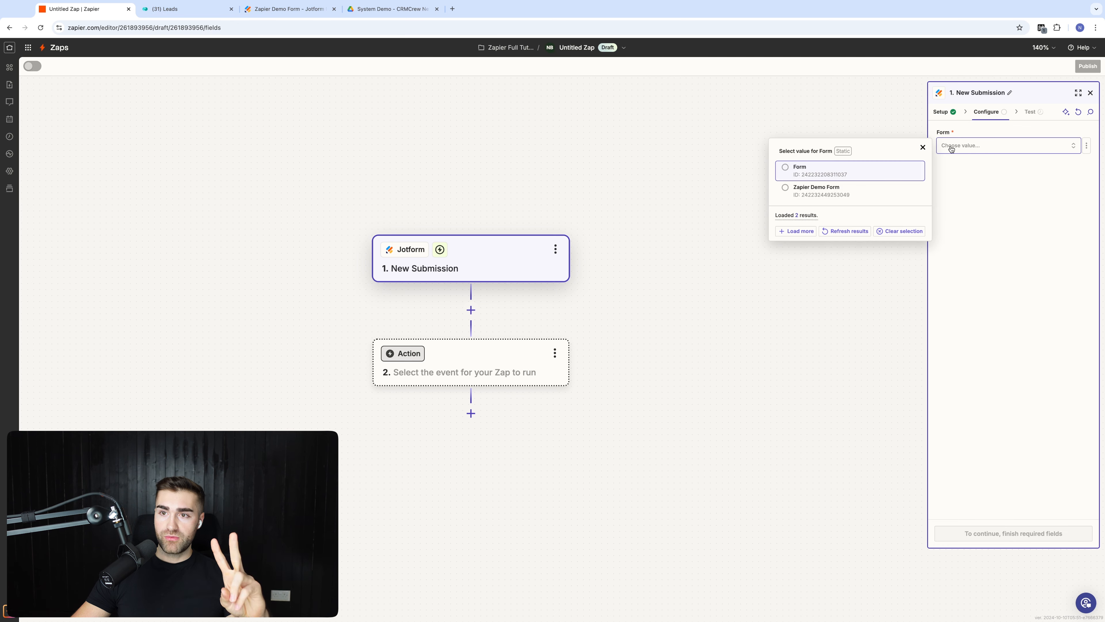
{"action": "left_click", "coordinate": [830, 197]}
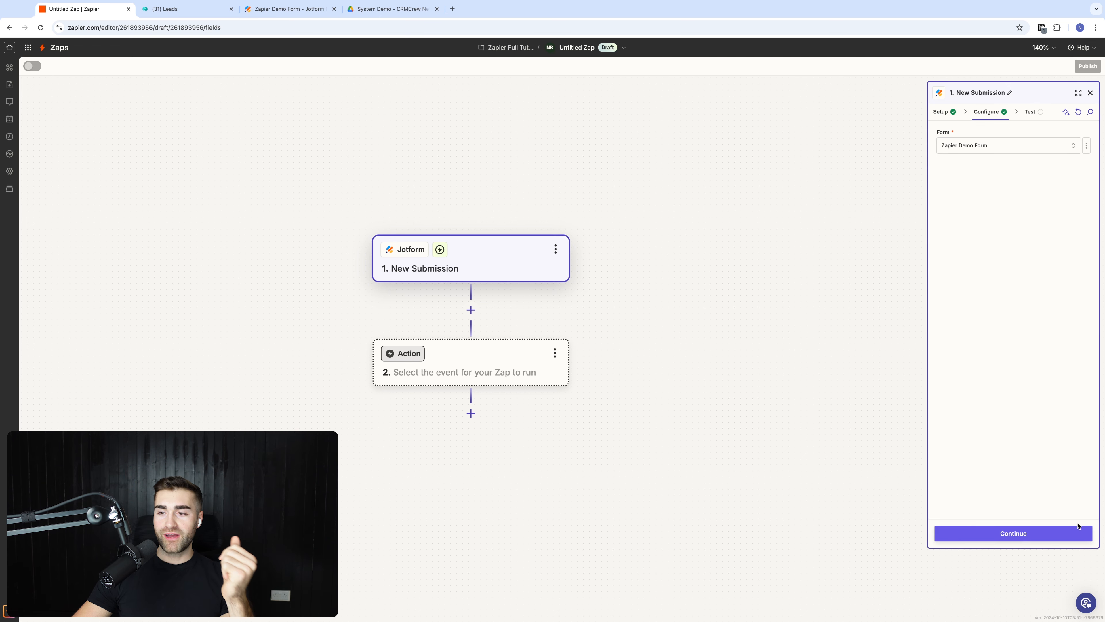
{"action": "left_click", "coordinate": [1076, 532]}
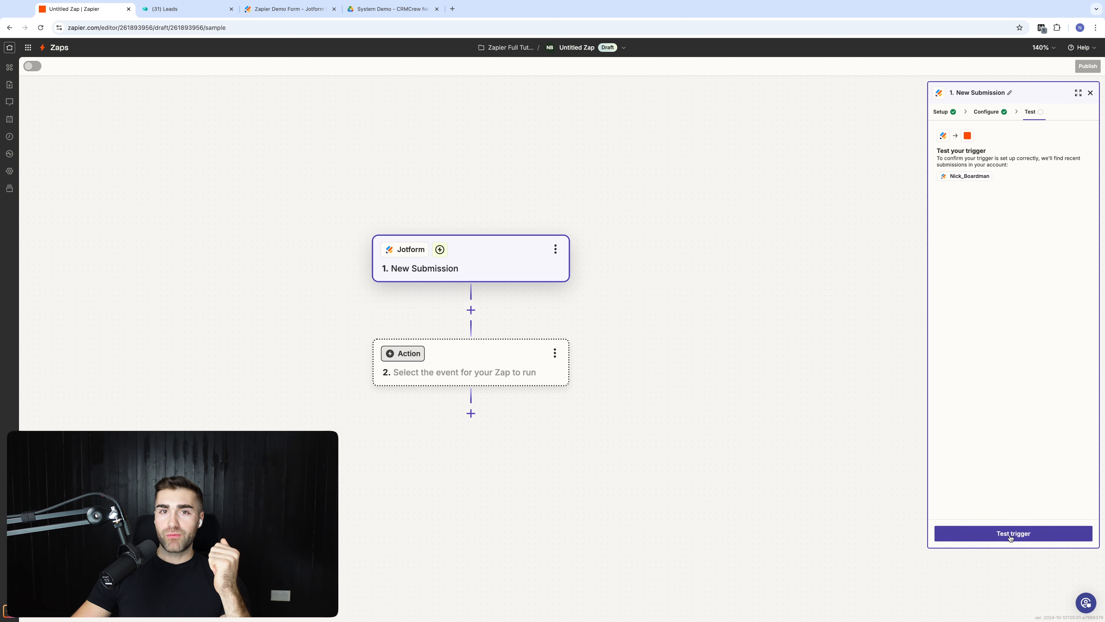
{"action": "left_click", "coordinate": [309, 15]}
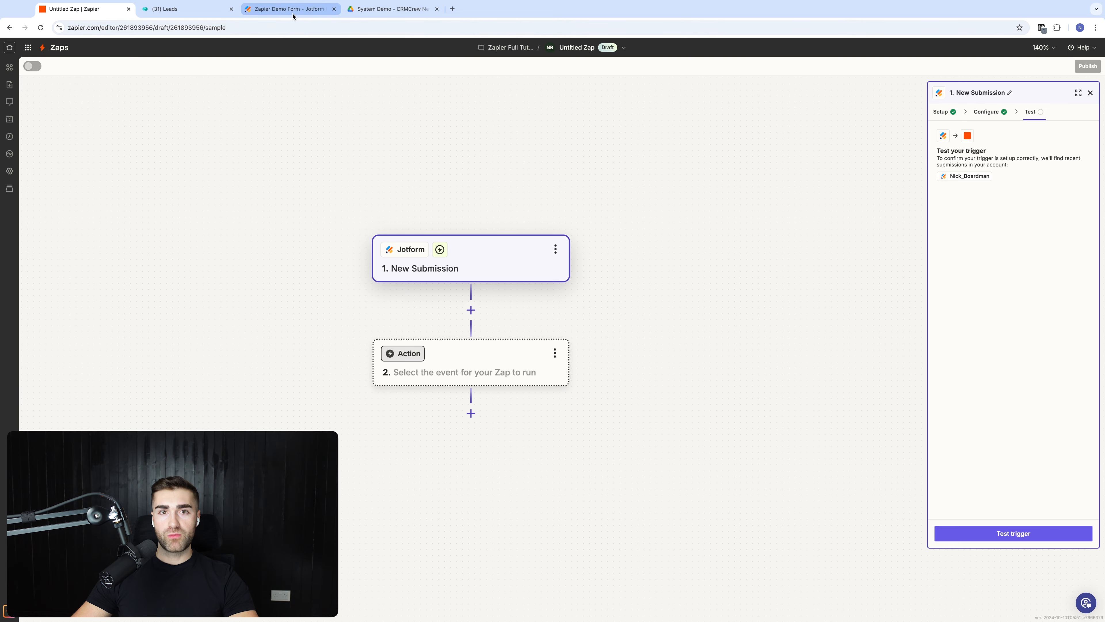
Step: Open the live Zapier Demo Form and enter a test contact's first name, last name and email
{"action": "left_click", "coordinate": [606, 78]}
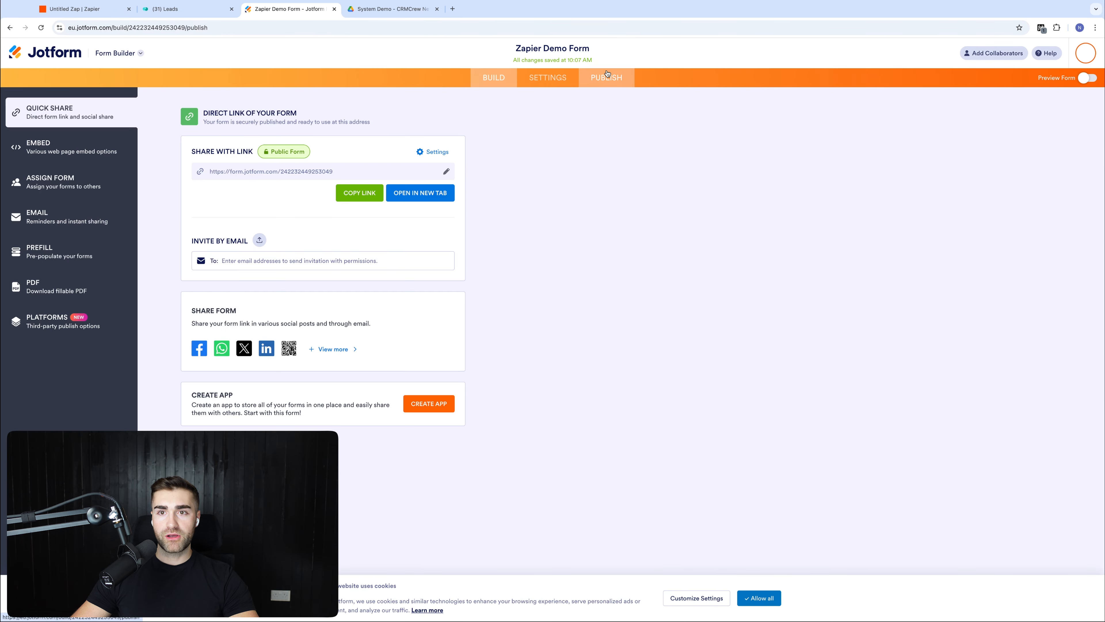
{"action": "left_click", "coordinate": [430, 195]}
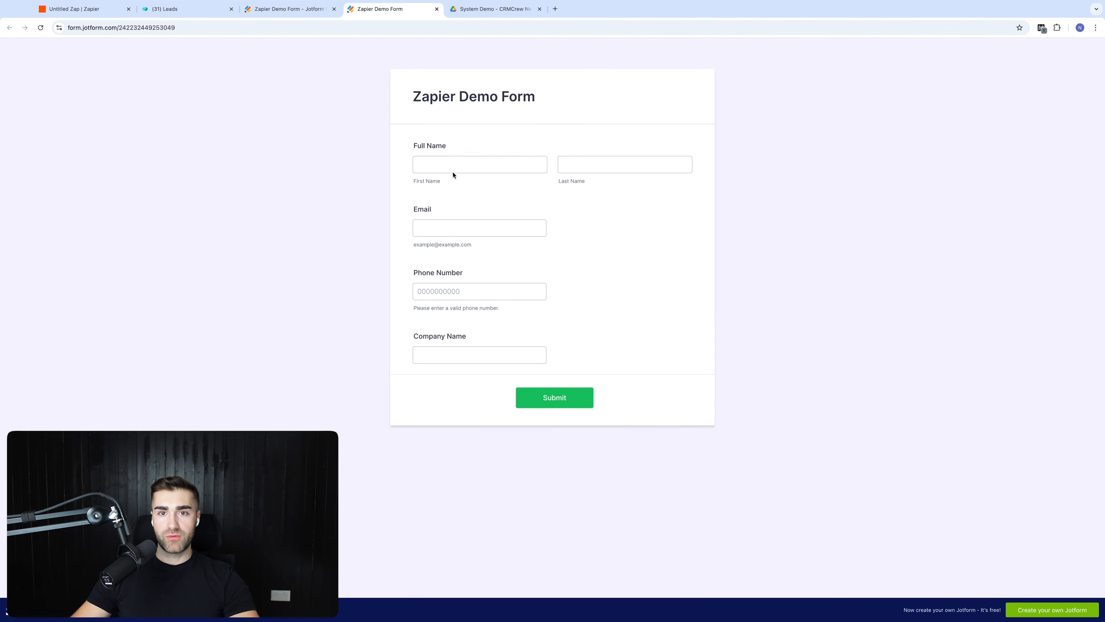
{"action": "left_click", "coordinate": [453, 169]}
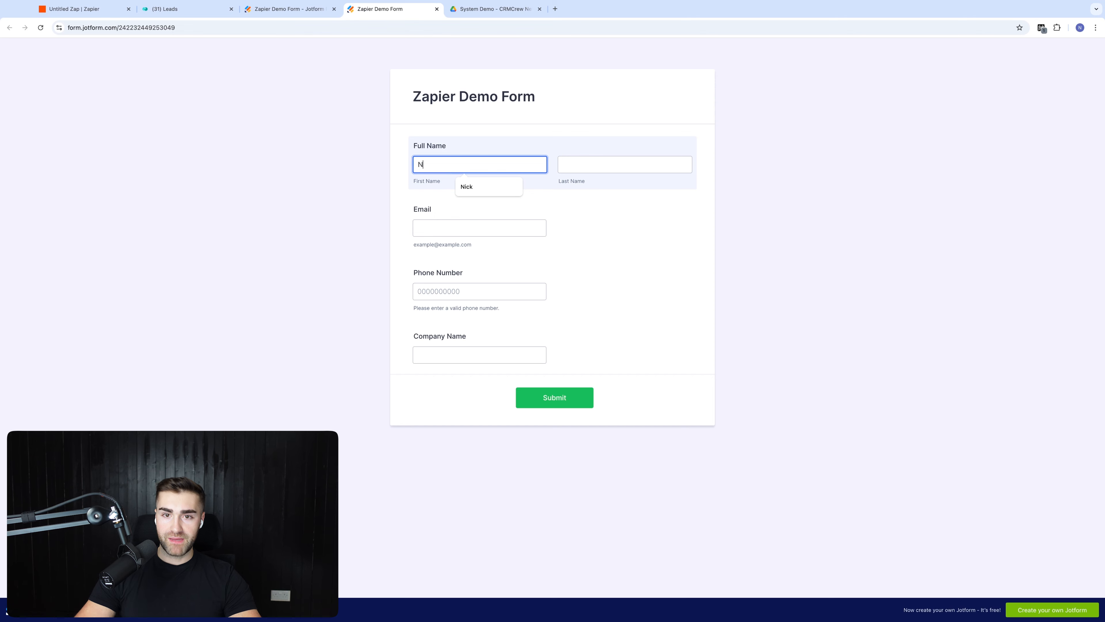
{"action": "key", "text": "Tab"}
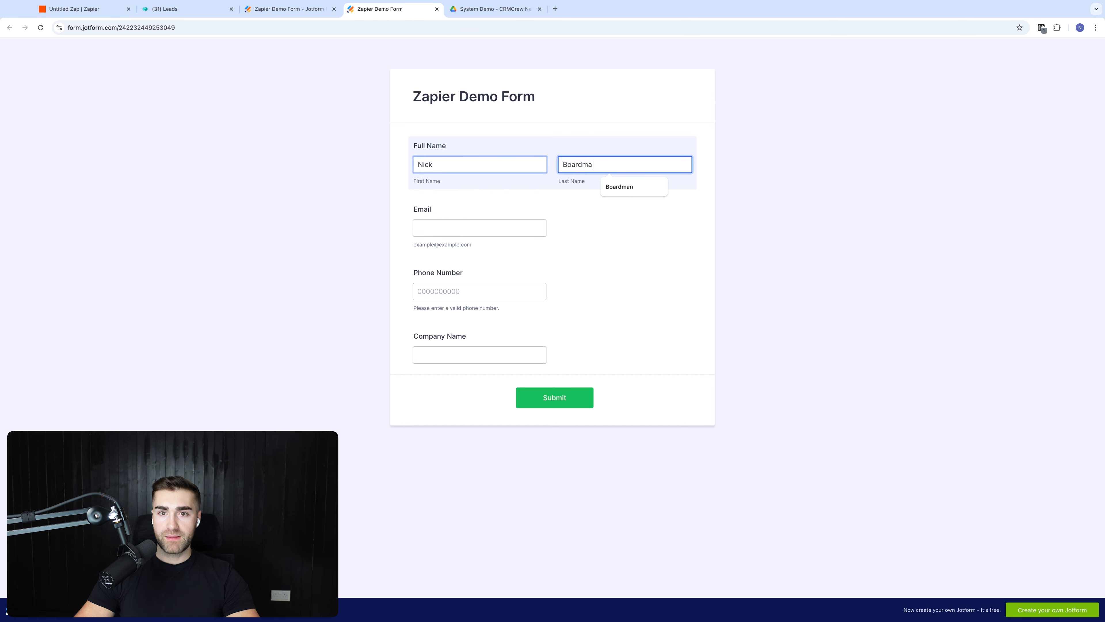
{"action": "key", "text": "Tab"}
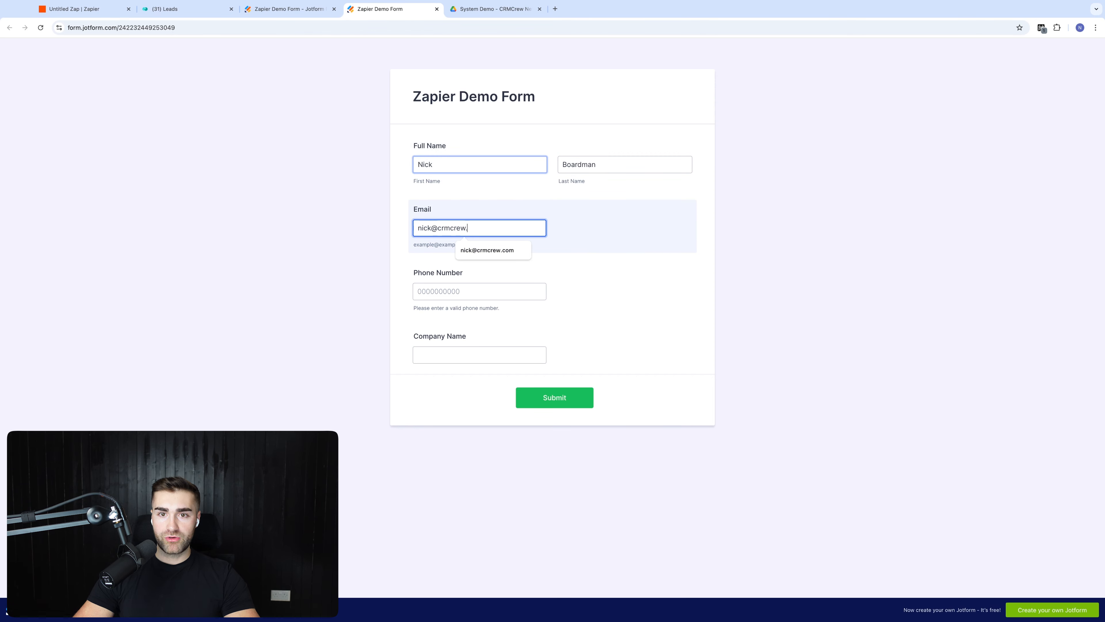
{"action": "key", "text": "Tab"}
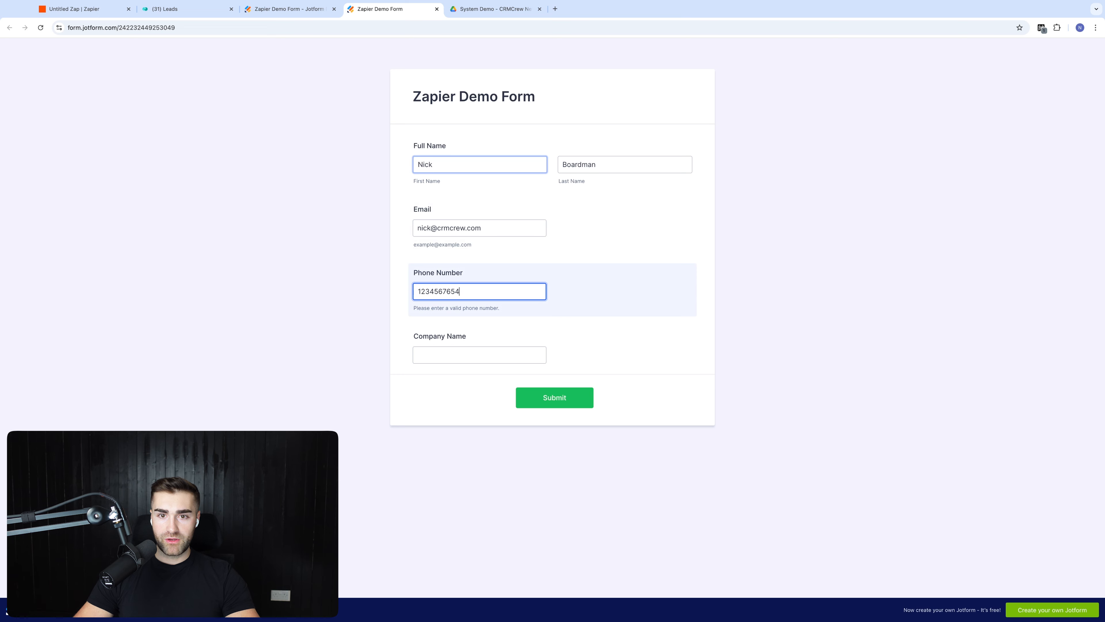
Step: Enter company 'CRMCrew Limited' and submit the test entry, then return to Zapier
{"action": "left_click", "coordinate": [455, 353]}
{"action": "type", "text": "C"}
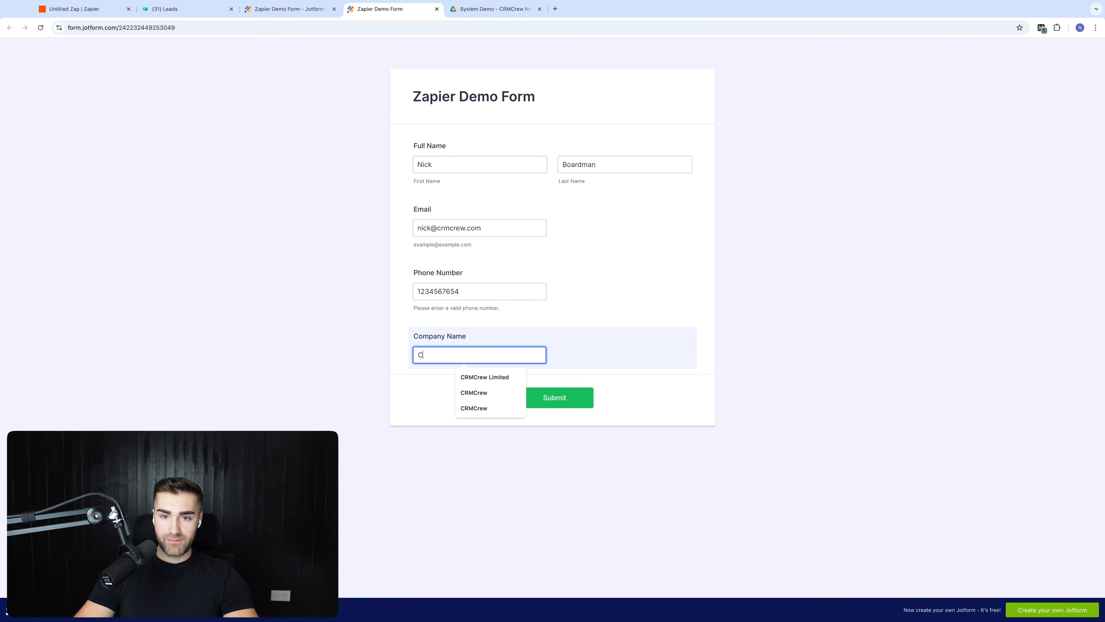
{"action": "type", "text": "RMCrew Limited"}
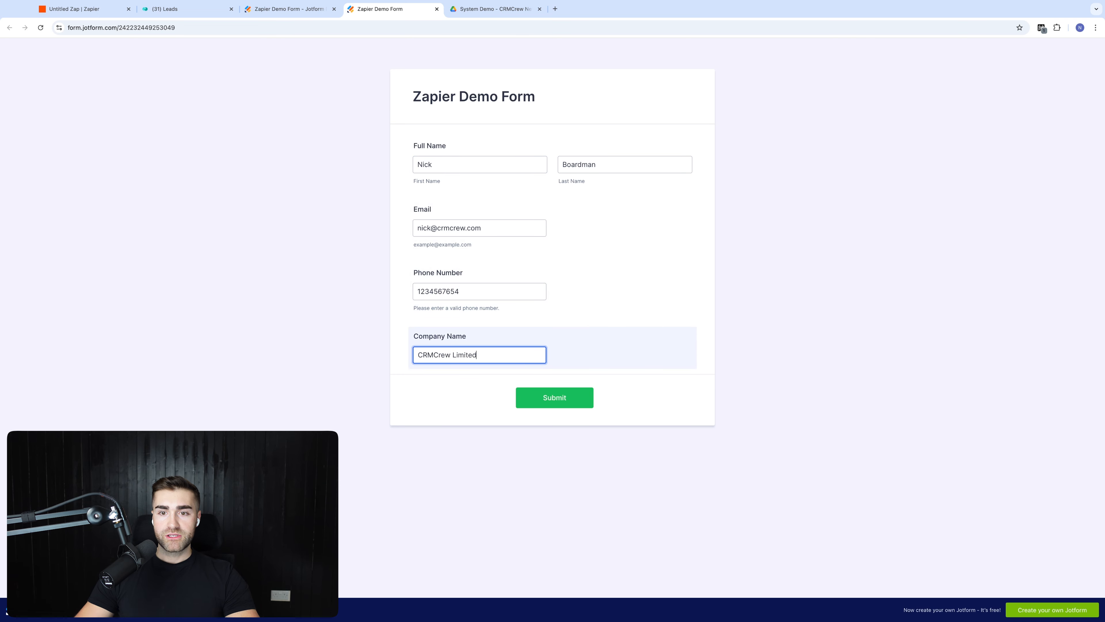
{"action": "left_click", "coordinate": [555, 395]}
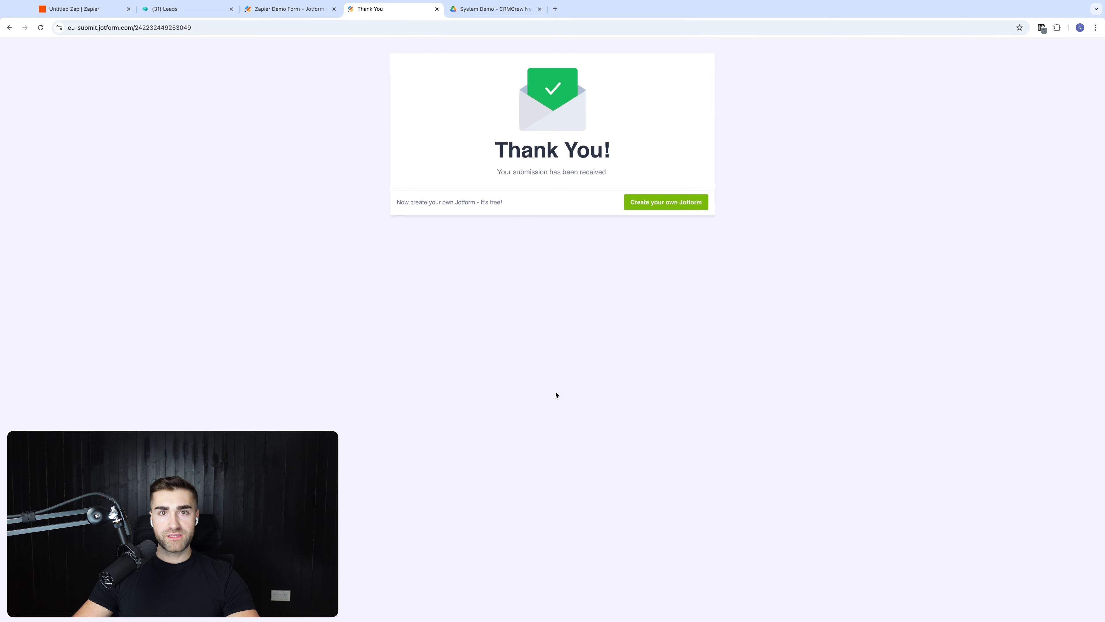
{"action": "left_click", "coordinate": [84, 13]}
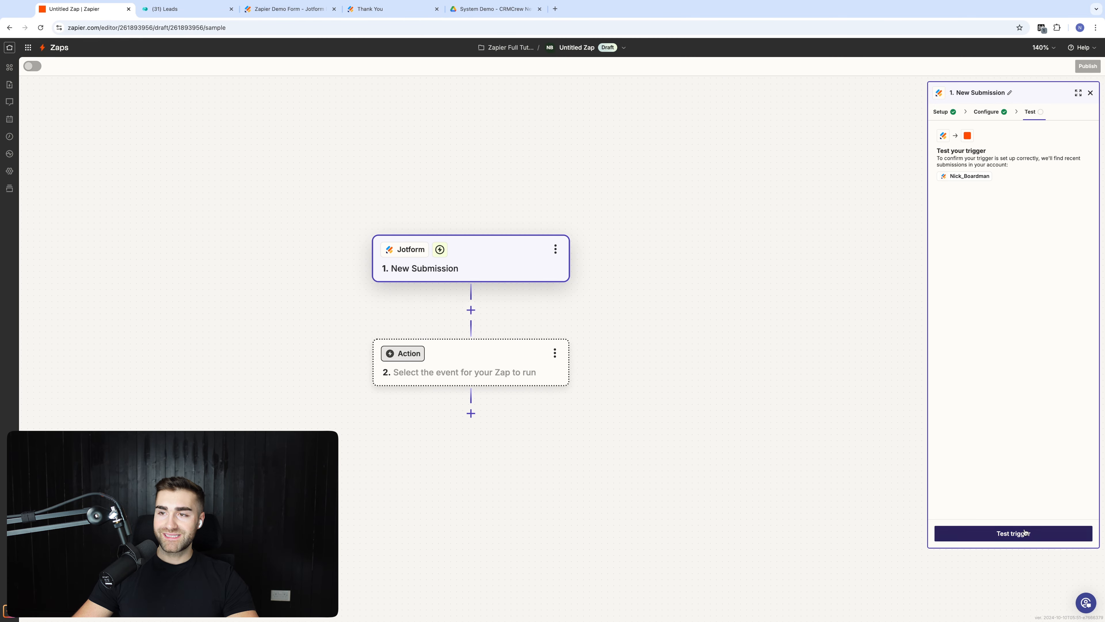
Step: Test the trigger and continue with Submission D as the sample record
{"action": "left_click", "coordinate": [1014, 533]}
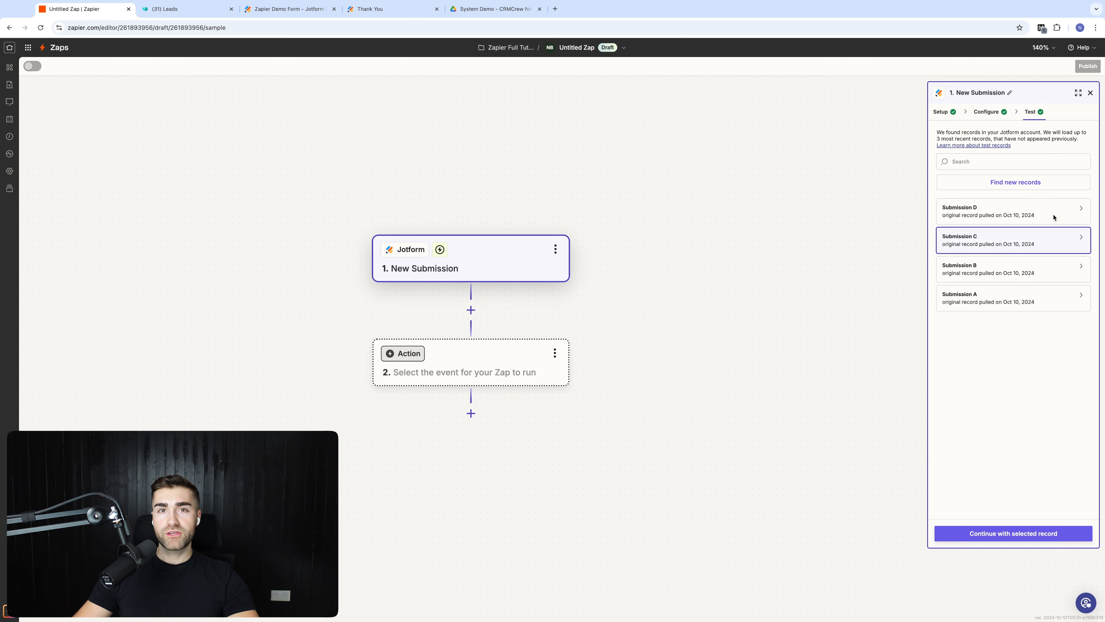
{"action": "left_click", "coordinate": [993, 209]}
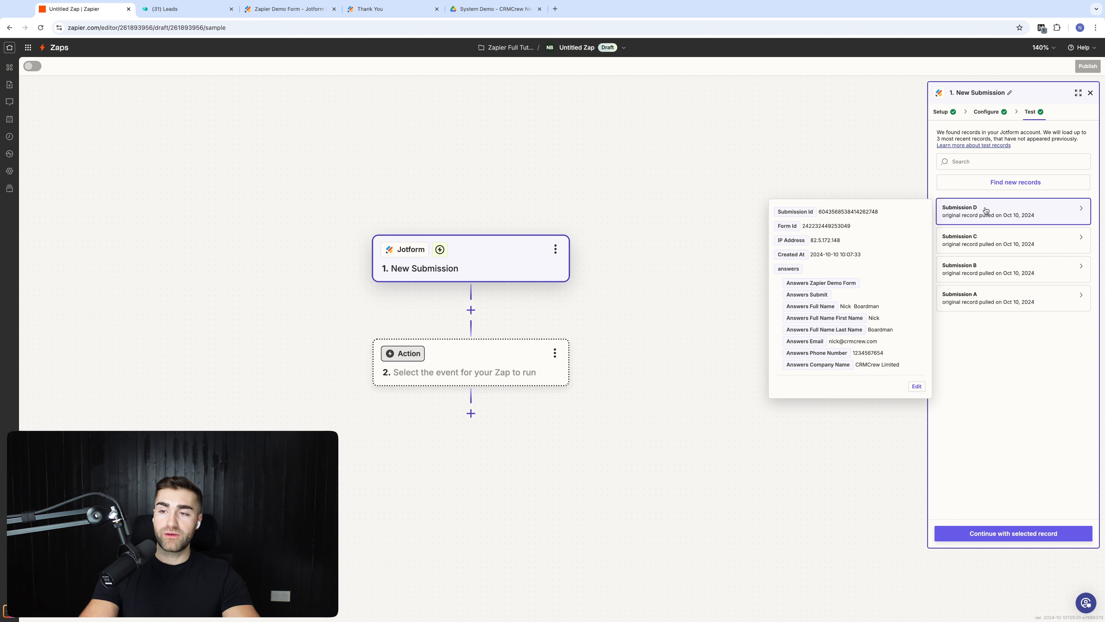
{"action": "left_click", "coordinate": [1005, 532]}
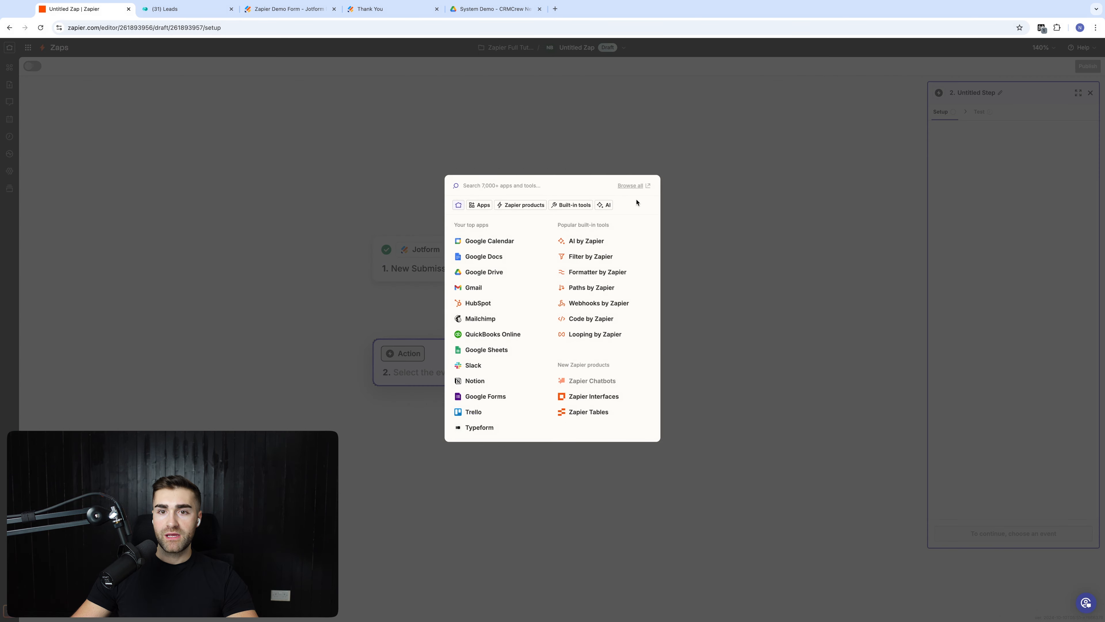
Step: Choose monday.com as the action app and attach the first connected monday.com account
{"action": "left_click", "coordinate": [580, 154]}
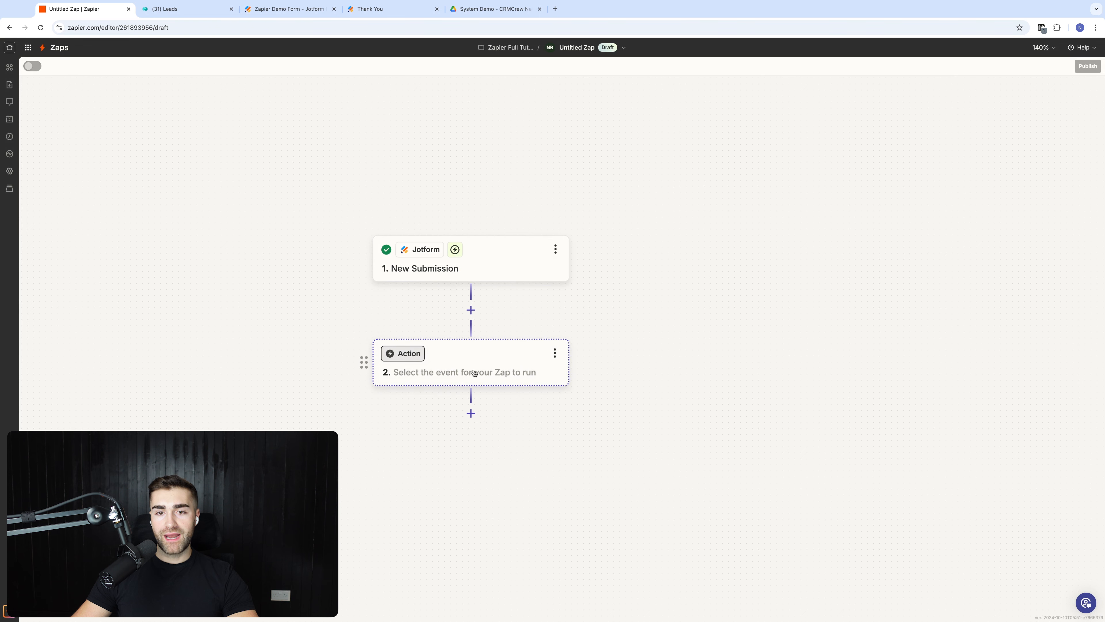
{"action": "left_click", "coordinate": [473, 355]}
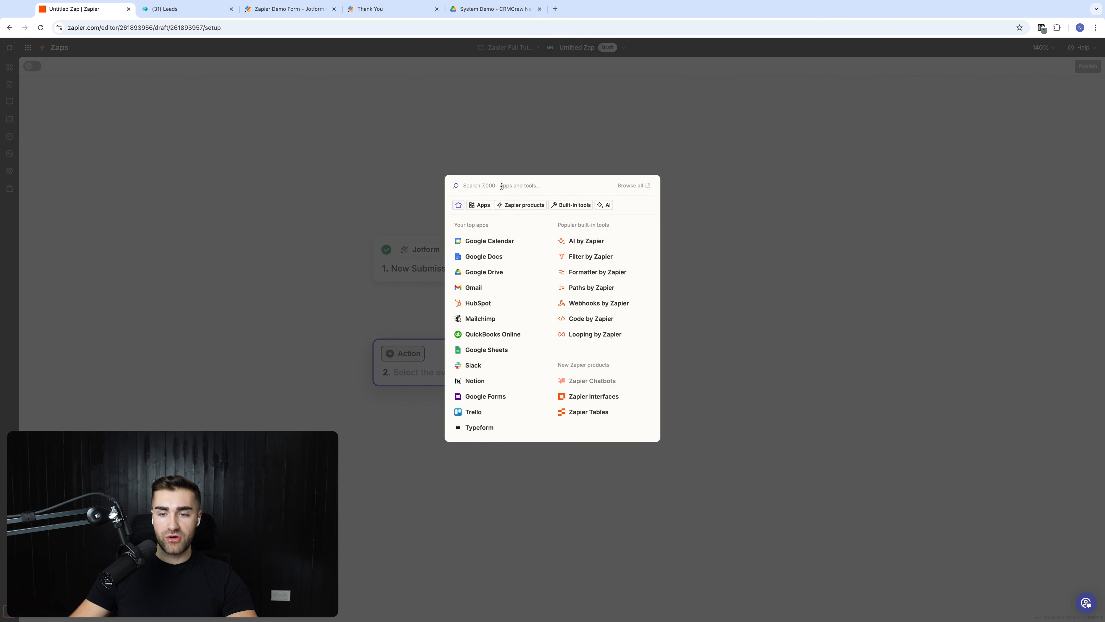
{"action": "type", "text": "monday.com"}
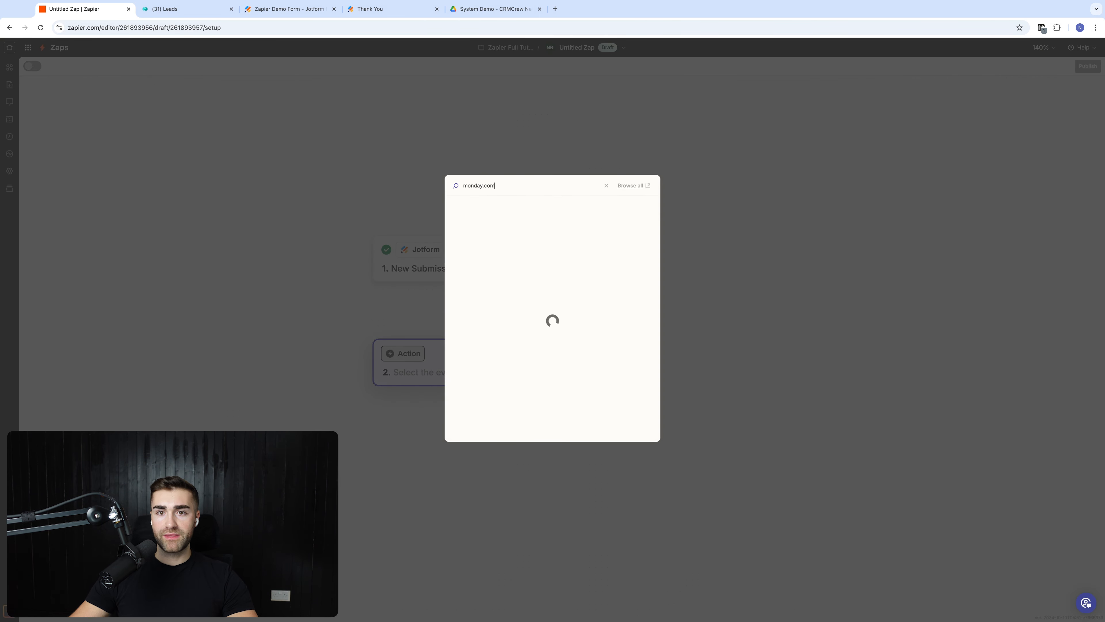
{"action": "left_click", "coordinate": [484, 208]}
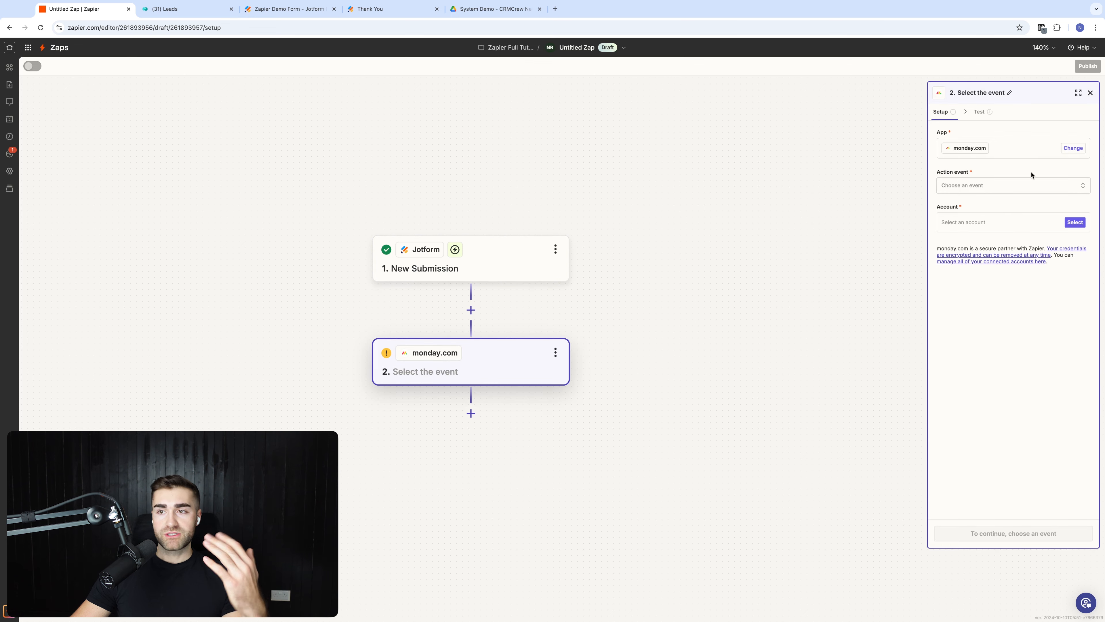
{"action": "left_click", "coordinate": [983, 226]}
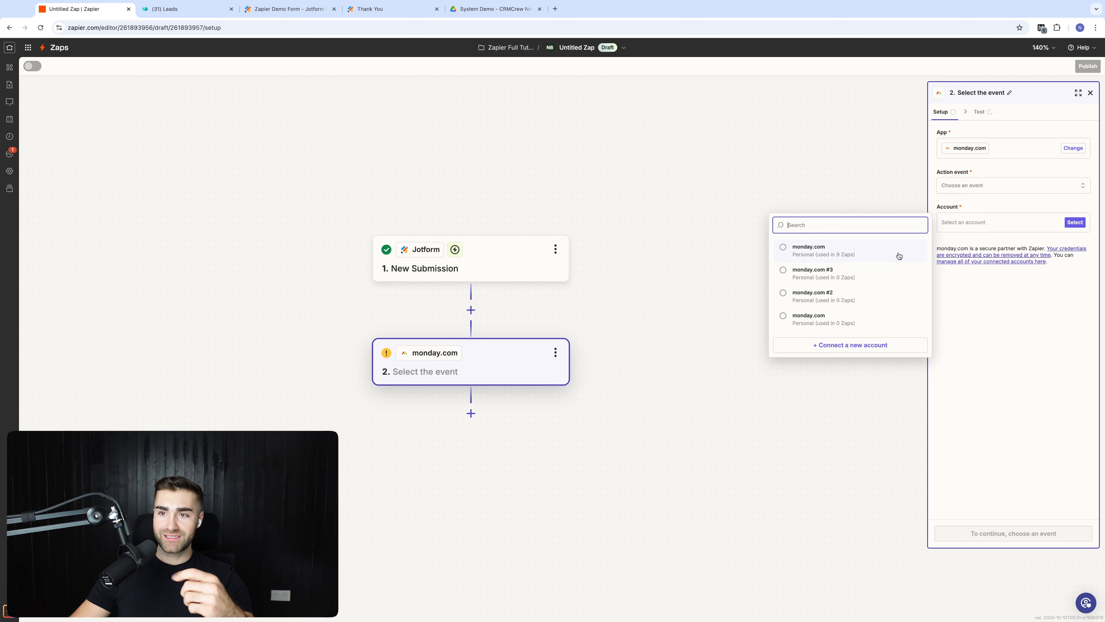
{"action": "left_click", "coordinate": [827, 255]}
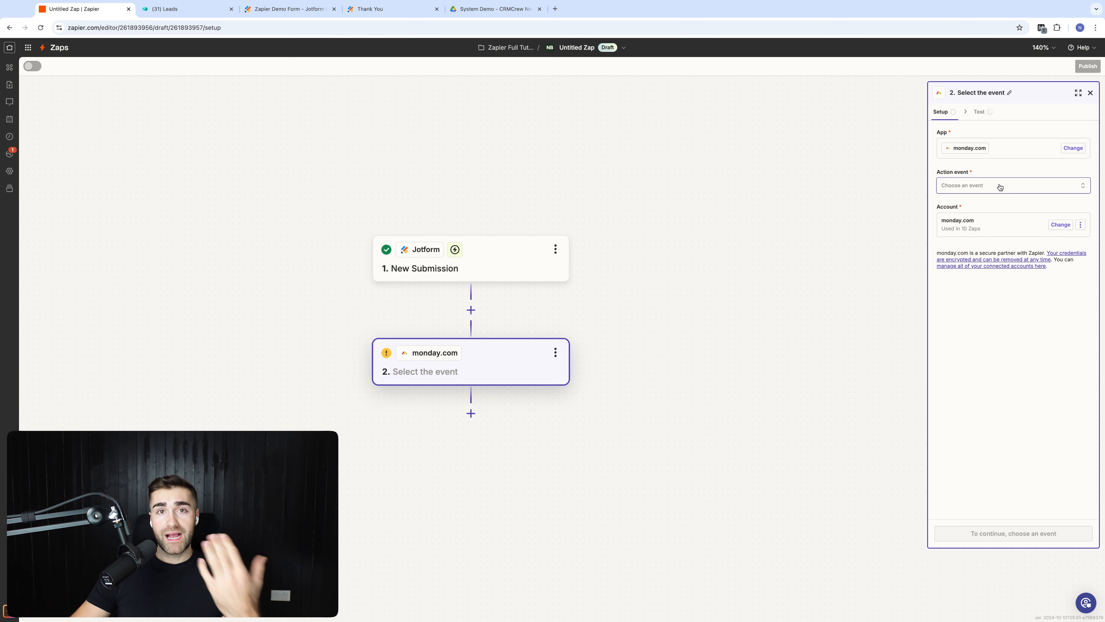
Step: Pick Create Item as the monday.com action event and continue to its configuration
{"action": "left_click", "coordinate": [1000, 186]}
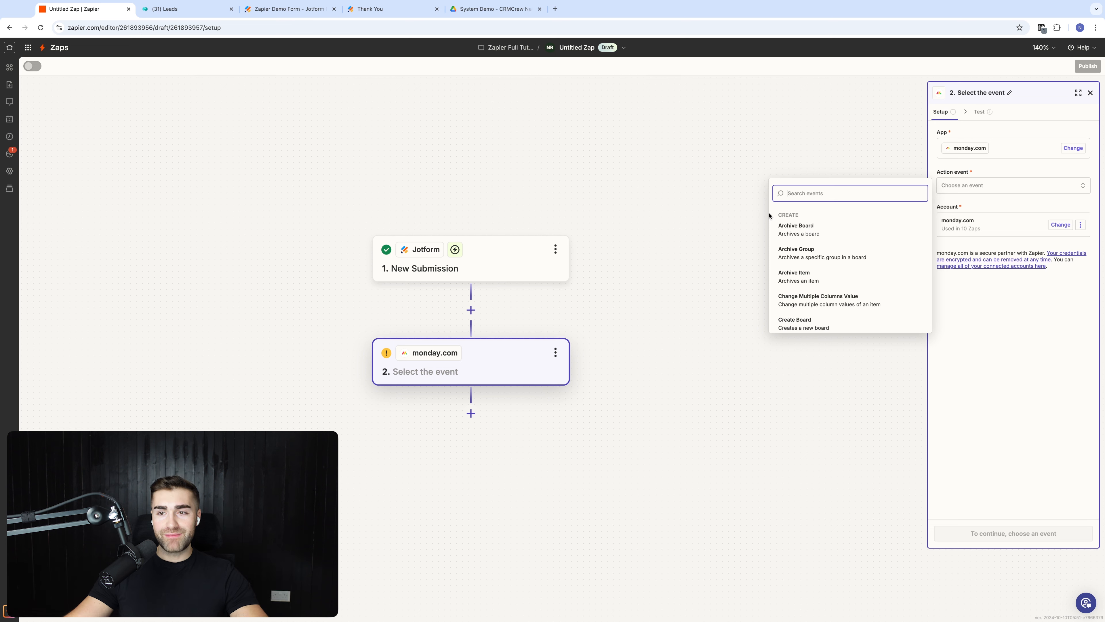
{"action": "scroll", "coordinate": [854, 241], "scroll_direction": "down", "scroll_amount": 3}
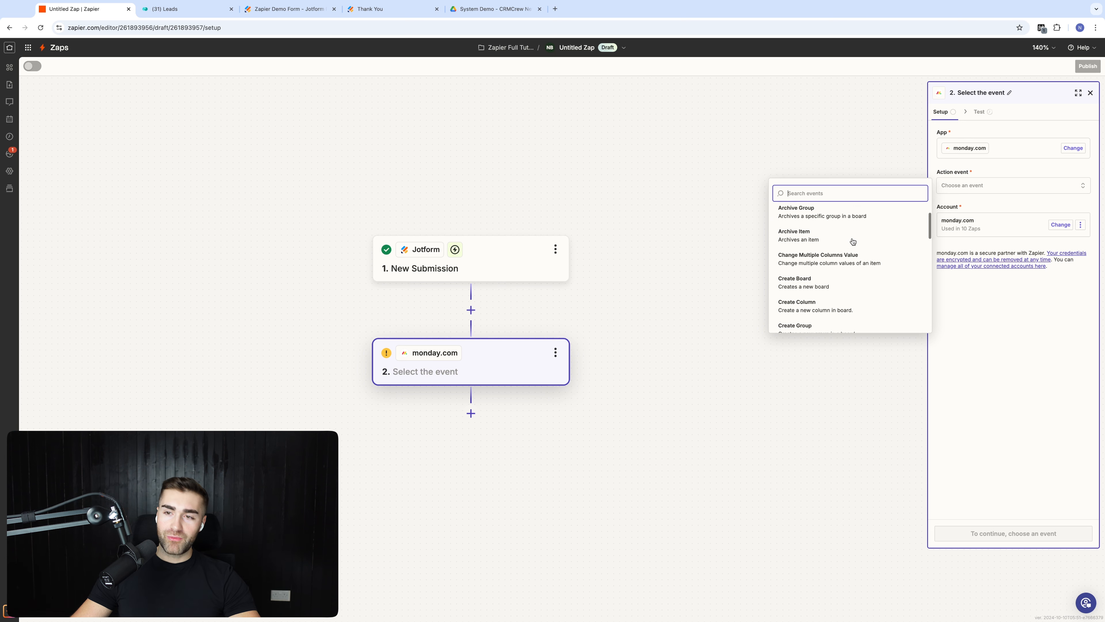
{"action": "scroll", "coordinate": [854, 241], "scroll_direction": "down", "scroll_amount": 1}
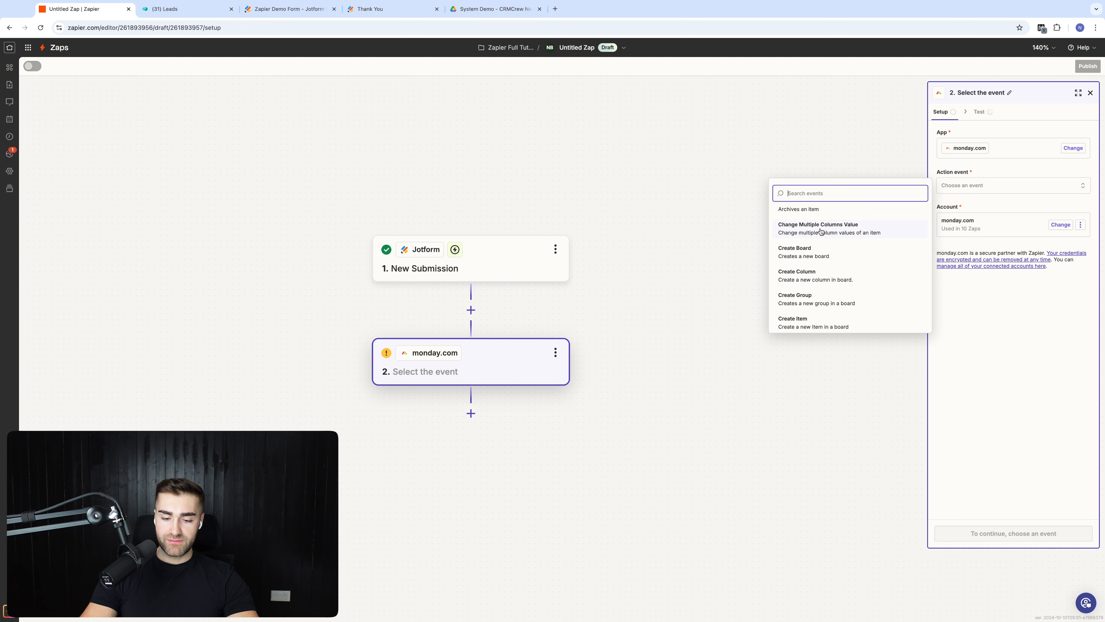
{"action": "type", "text": "create item"}
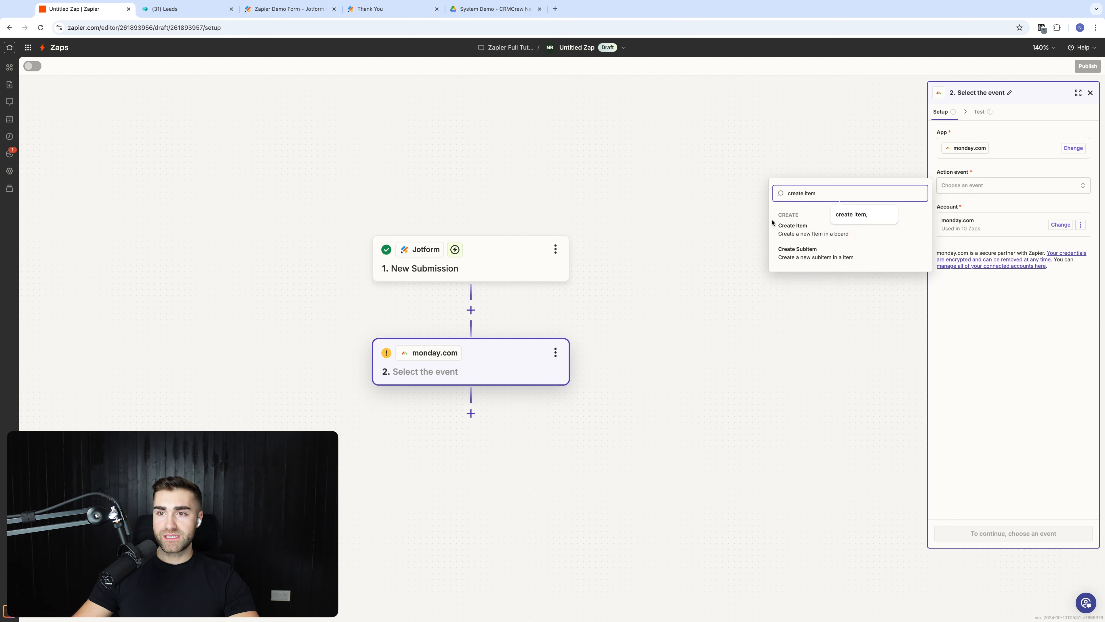
{"action": "left_click", "coordinate": [785, 231]}
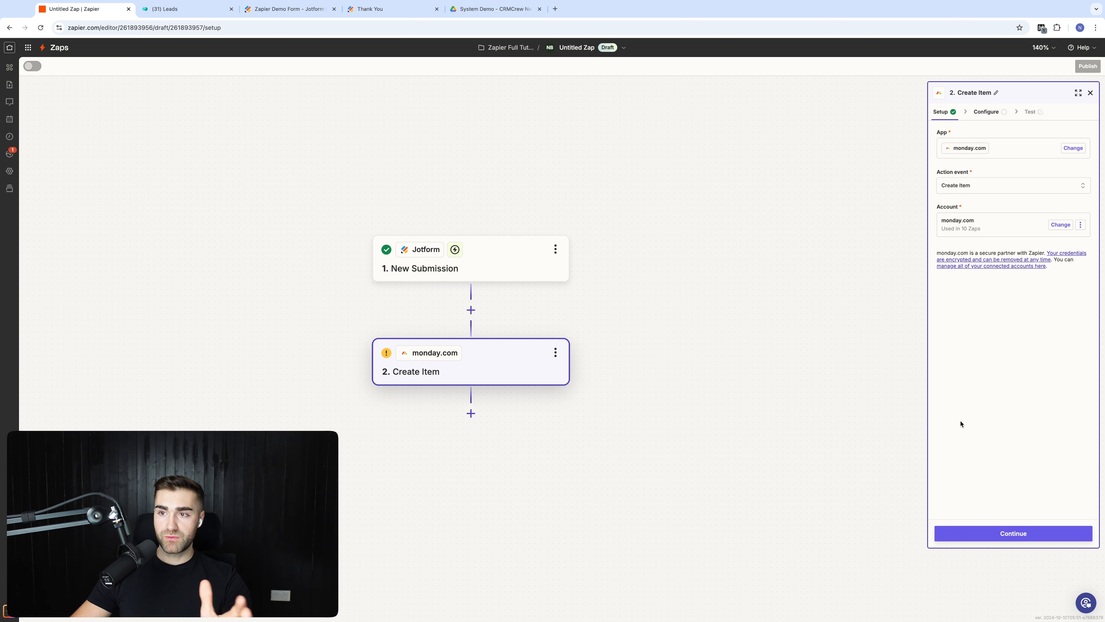
{"action": "left_click", "coordinate": [988, 540]}
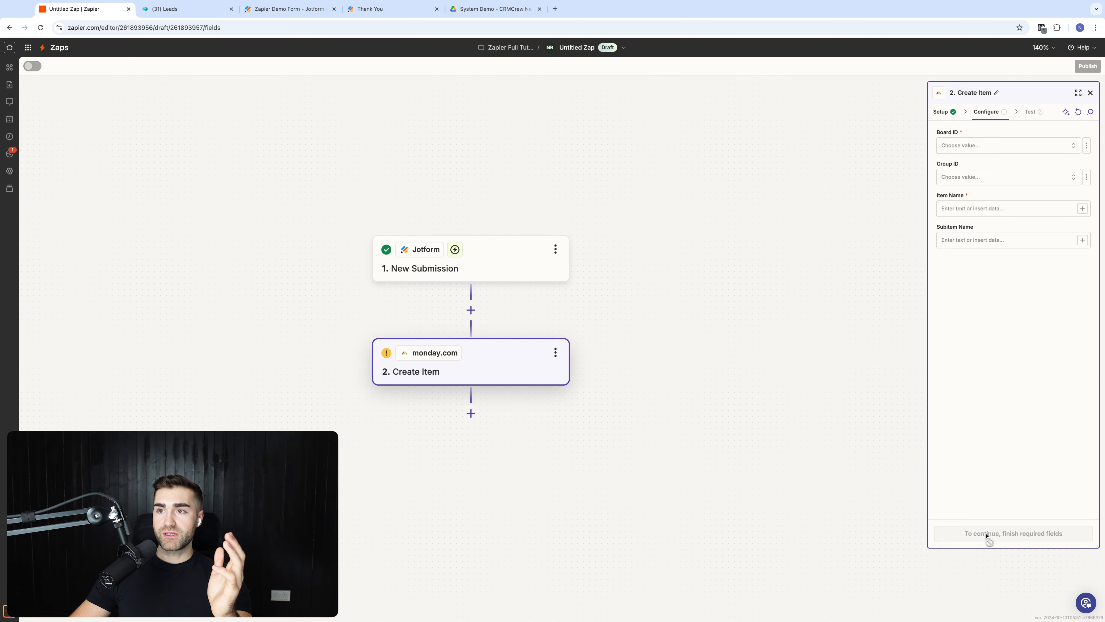
Step: Set the Create Item Board ID to the Leads board and leave Group ID unset
{"action": "left_click", "coordinate": [965, 147]}
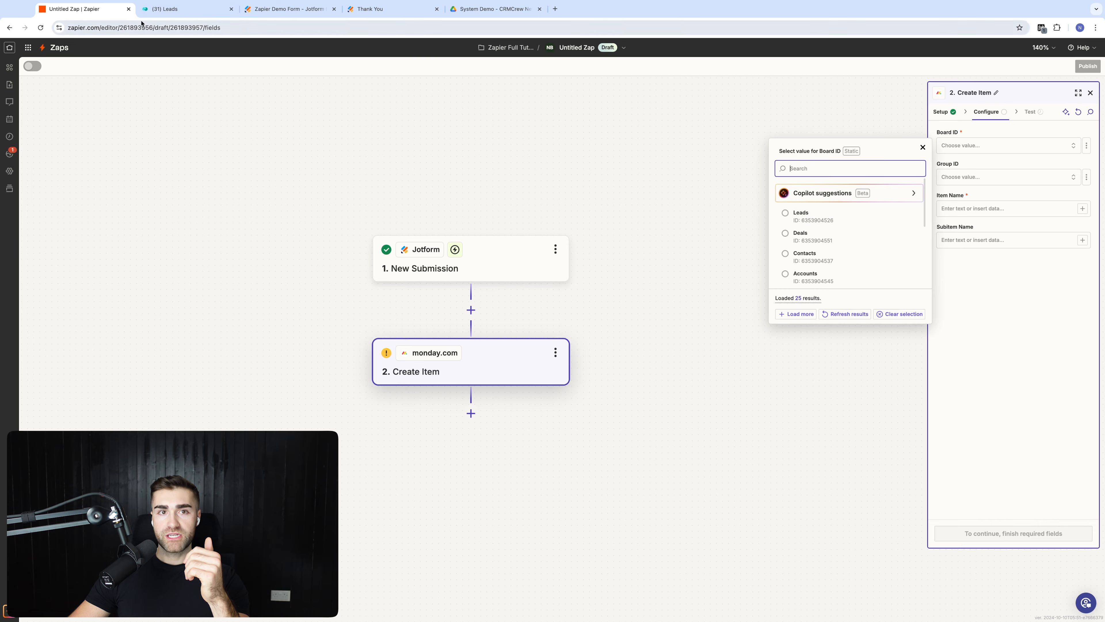
{"action": "left_click", "coordinate": [187, 9]}
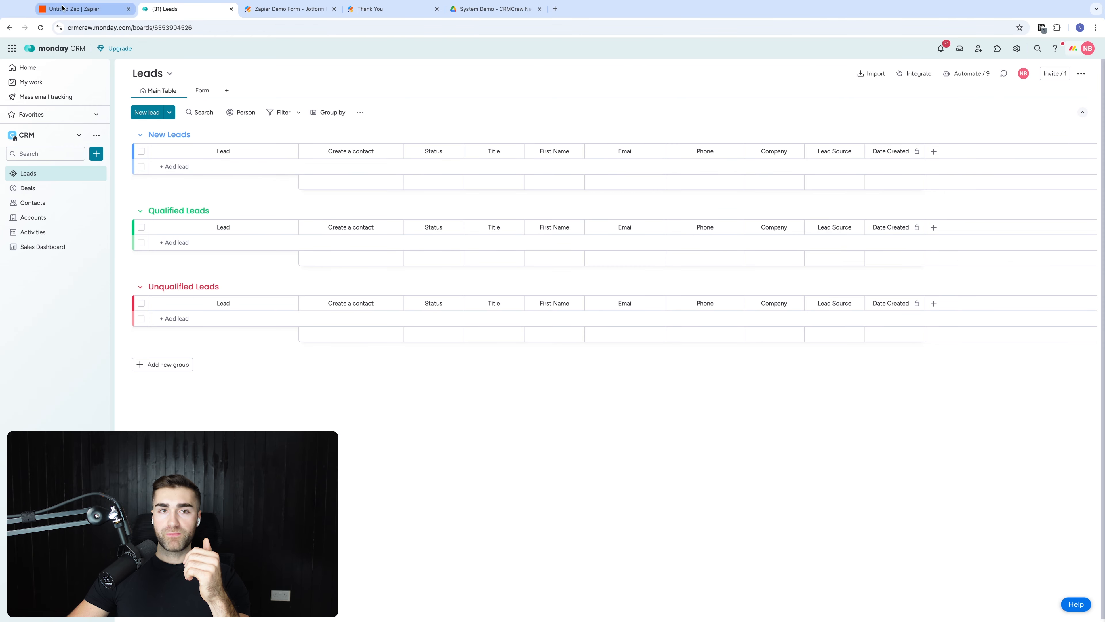
{"action": "left_click", "coordinate": [81, 10]}
{"action": "left_click", "coordinate": [833, 216]}
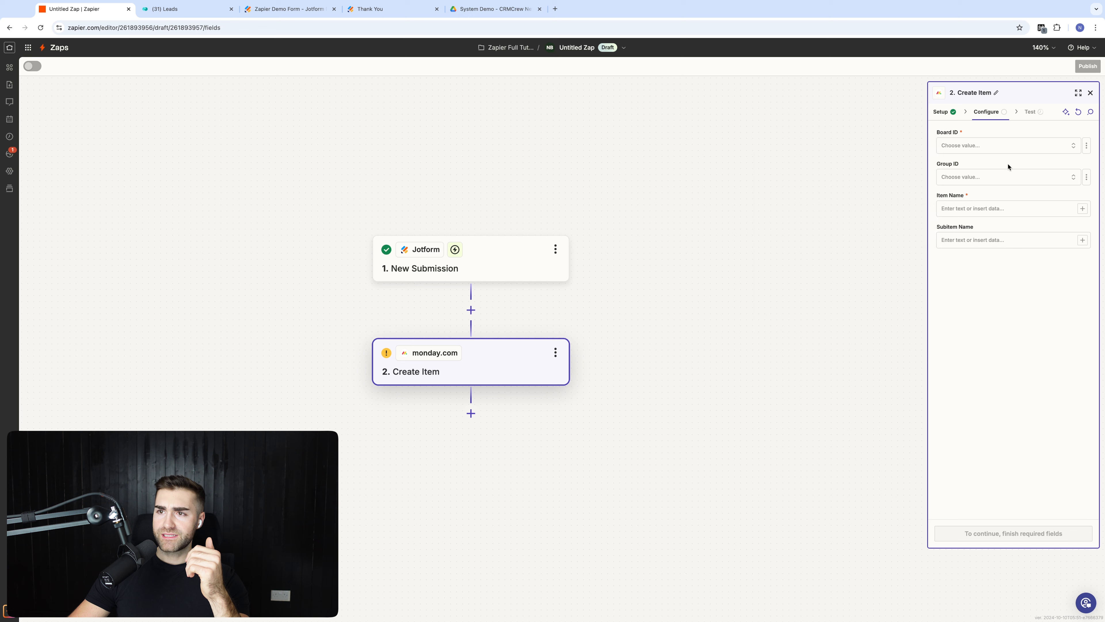
{"action": "left_click", "coordinate": [1030, 179]}
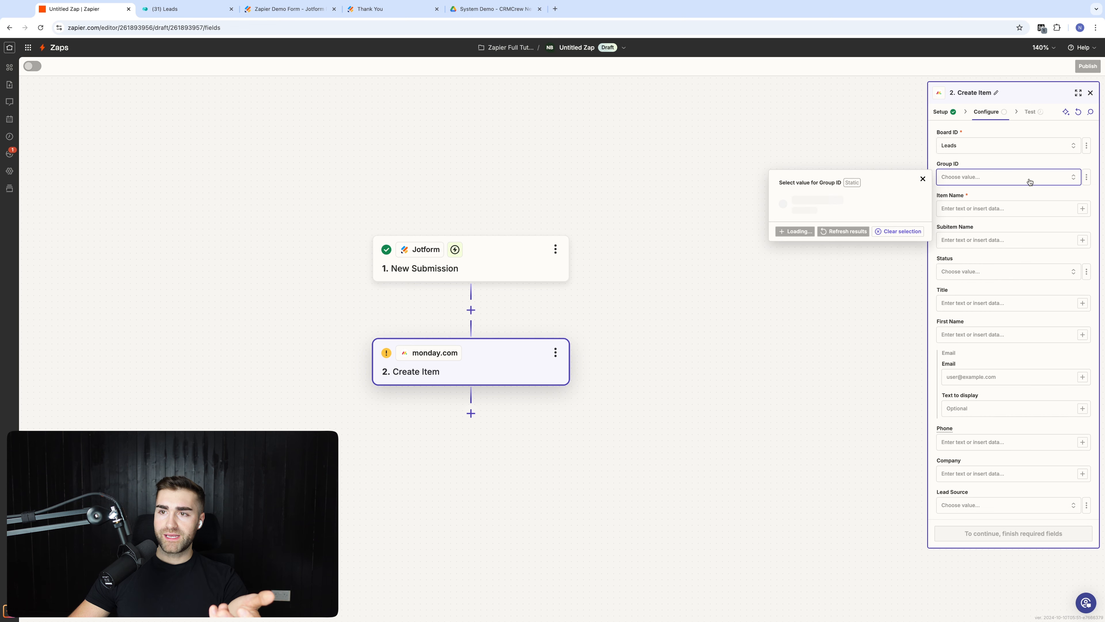
{"action": "left_click", "coordinate": [1015, 163]}
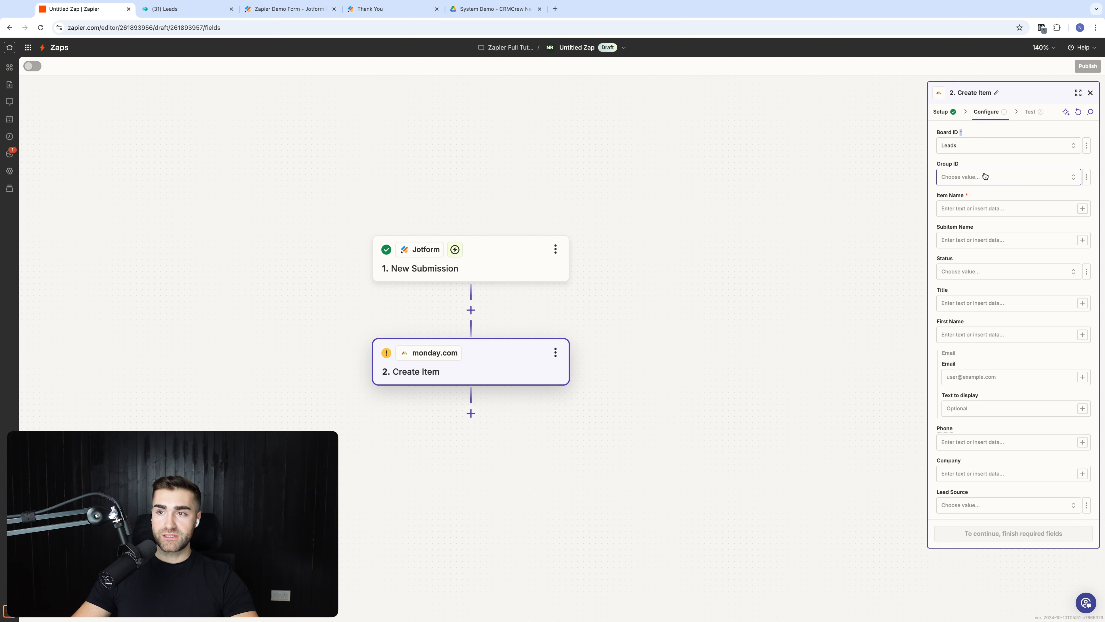
Step: Fill Item Name with the New Submission's Answers Full Name First Name followed by Last Name
{"action": "double_click", "coordinate": [942, 195]}
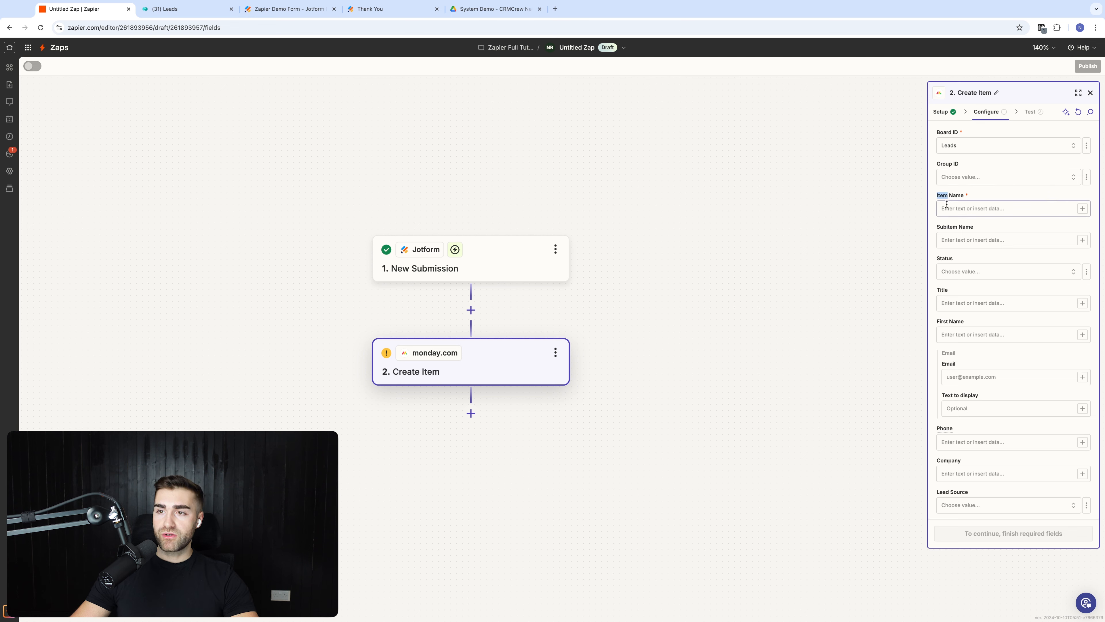
{"action": "left_click", "coordinate": [992, 194]}
{"action": "left_click", "coordinate": [981, 212]}
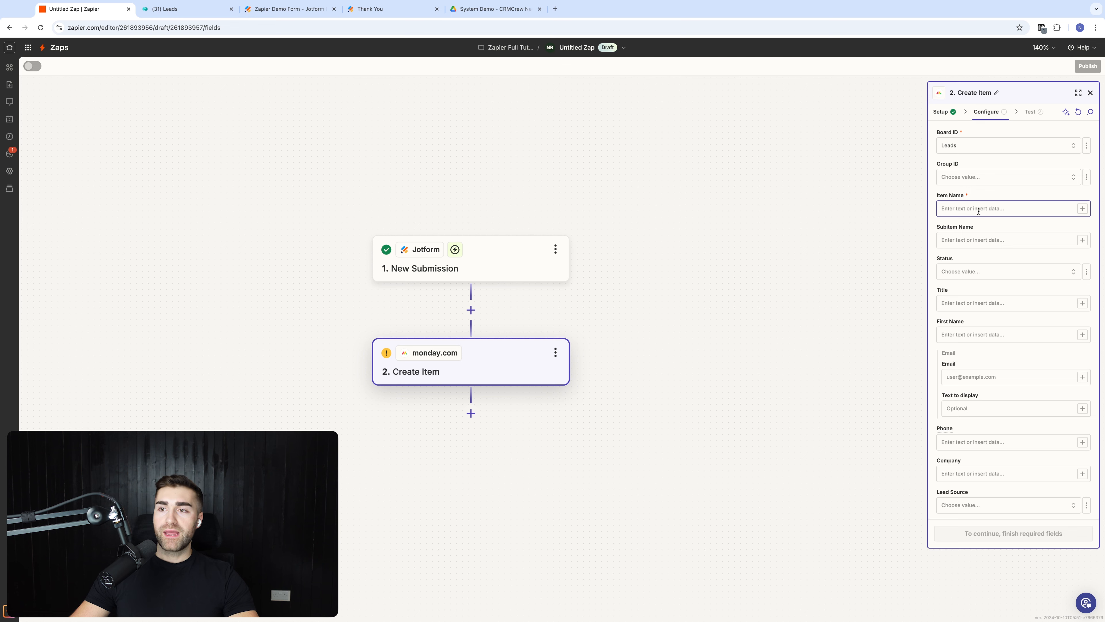
{"action": "left_click", "coordinate": [978, 211]}
{"action": "left_click", "coordinate": [910, 219]}
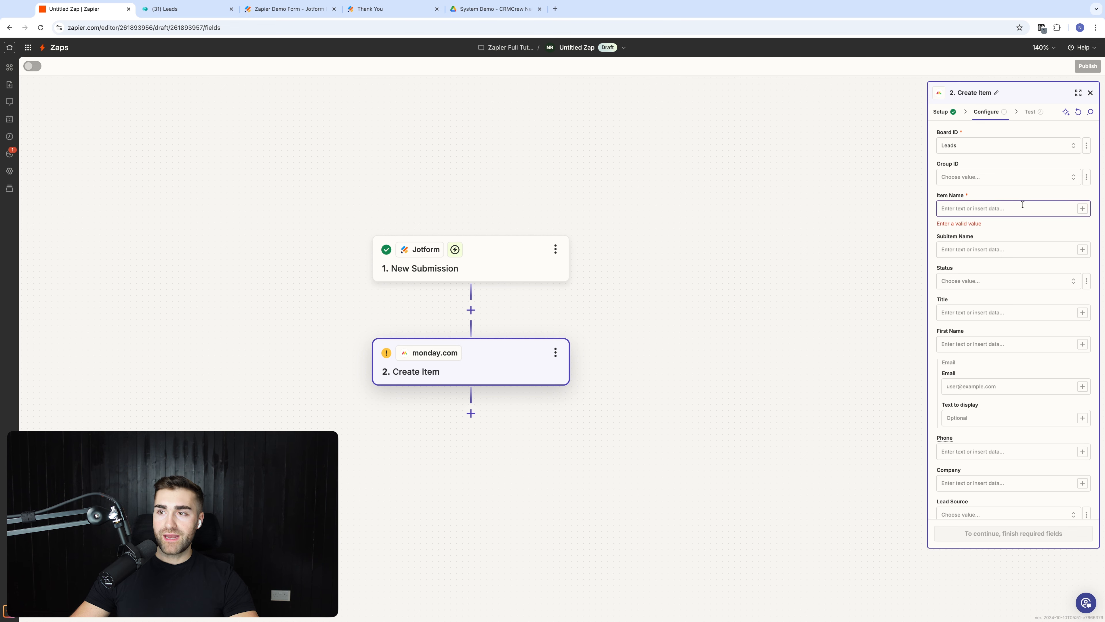
{"action": "left_click", "coordinate": [1083, 209]}
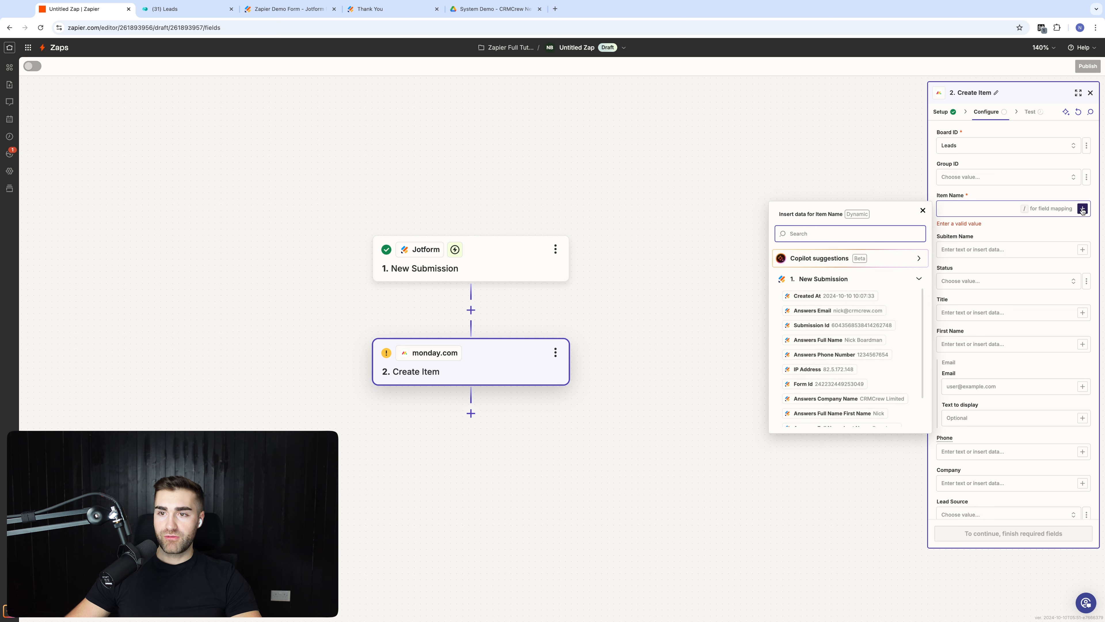
{"action": "left_click", "coordinate": [844, 281]}
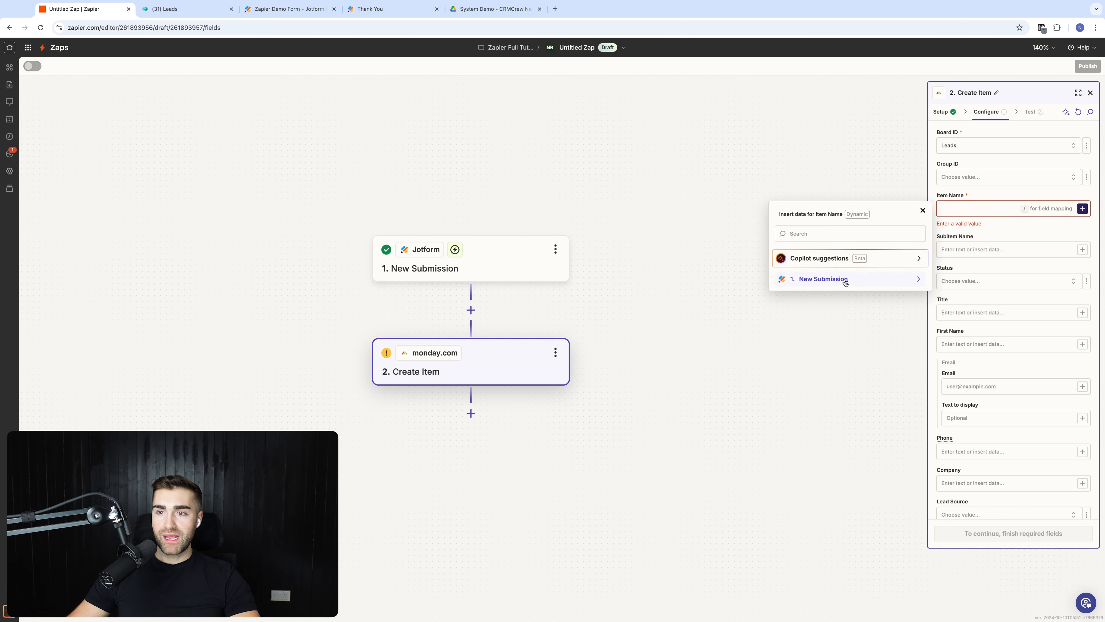
{"action": "left_click", "coordinate": [845, 281]}
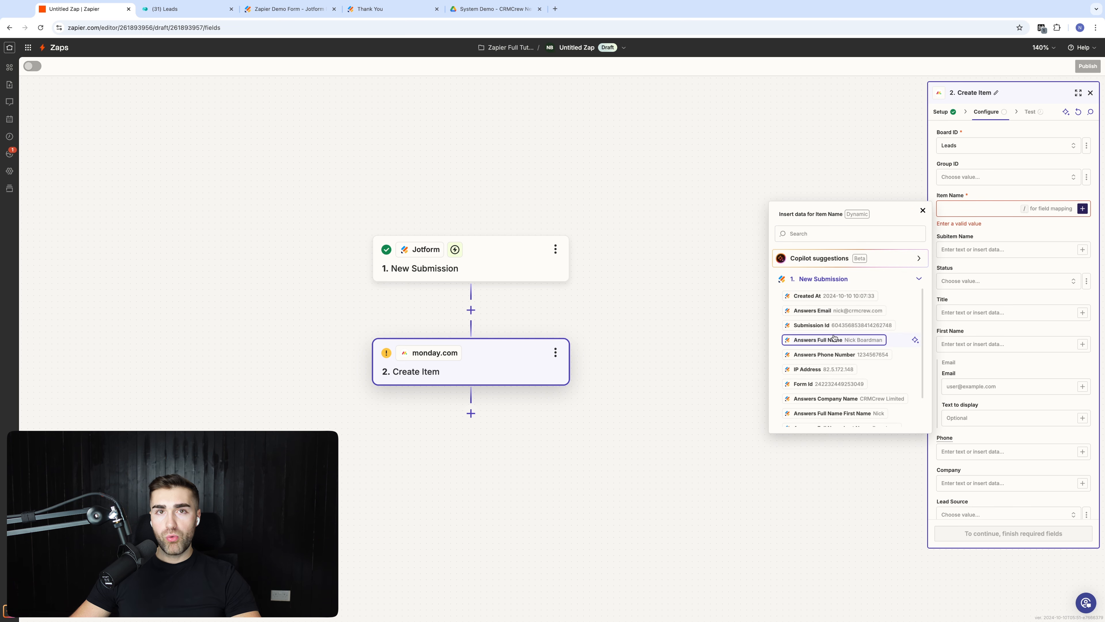
{"action": "scroll", "coordinate": [834, 338], "scroll_direction": "down", "scroll_amount": 1}
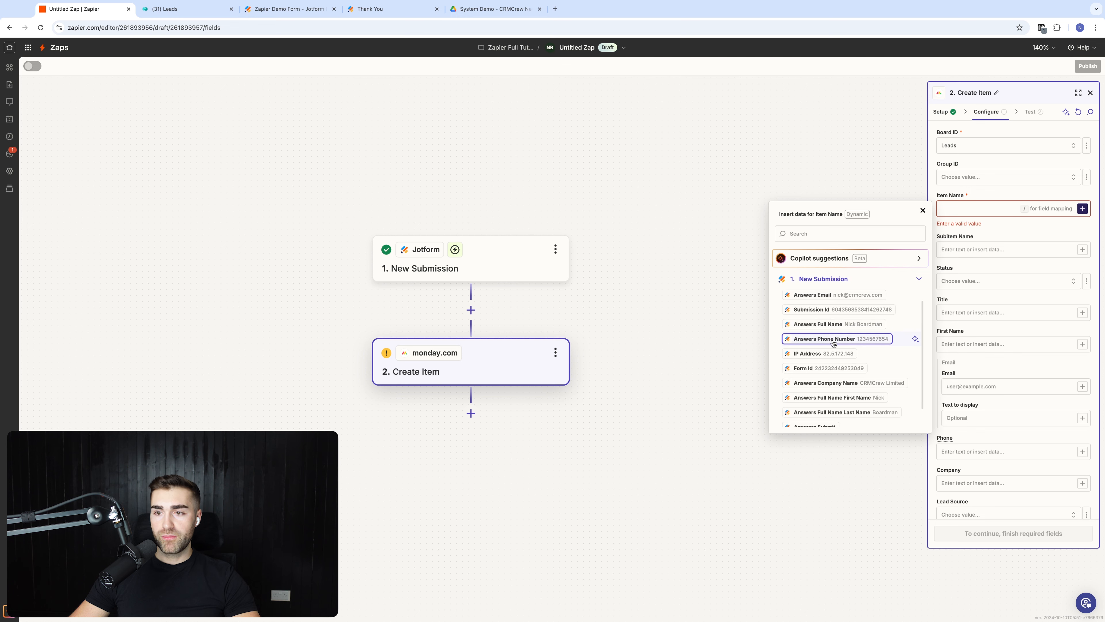
{"action": "scroll", "coordinate": [834, 342], "scroll_direction": "down", "scroll_amount": 2}
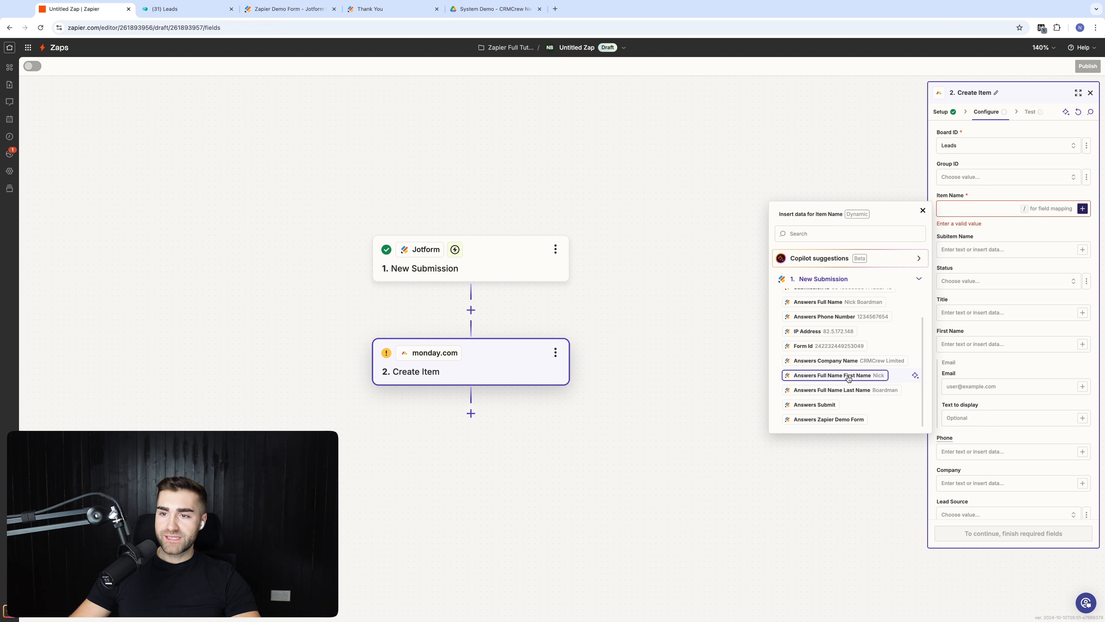
{"action": "left_click", "coordinate": [848, 378]}
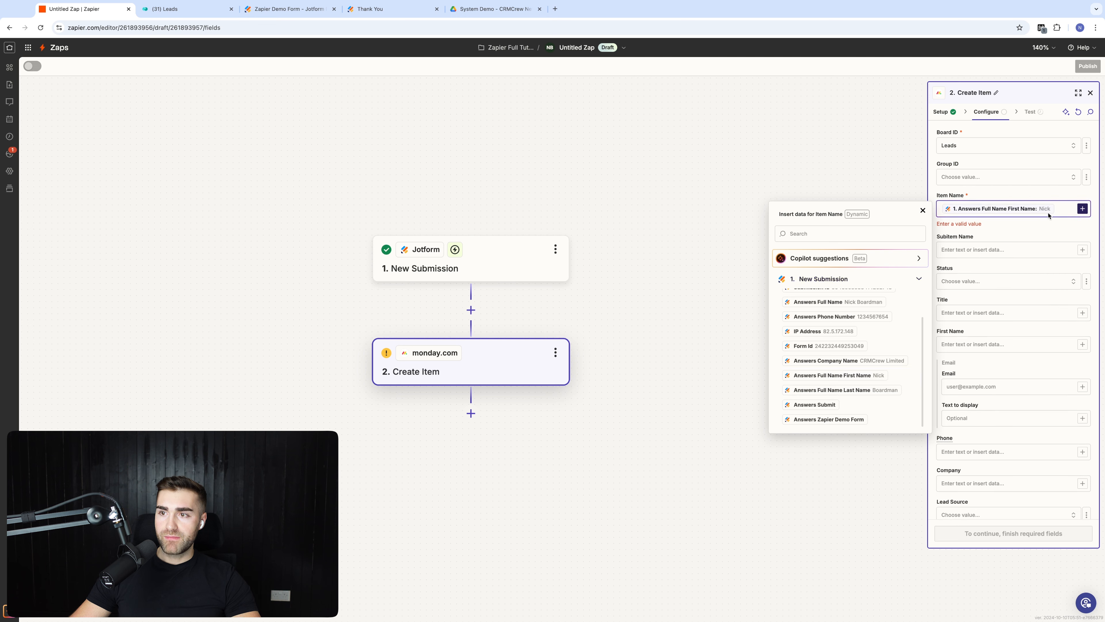
{"action": "left_click", "coordinate": [853, 389]}
{"action": "left_click", "coordinate": [840, 176]}
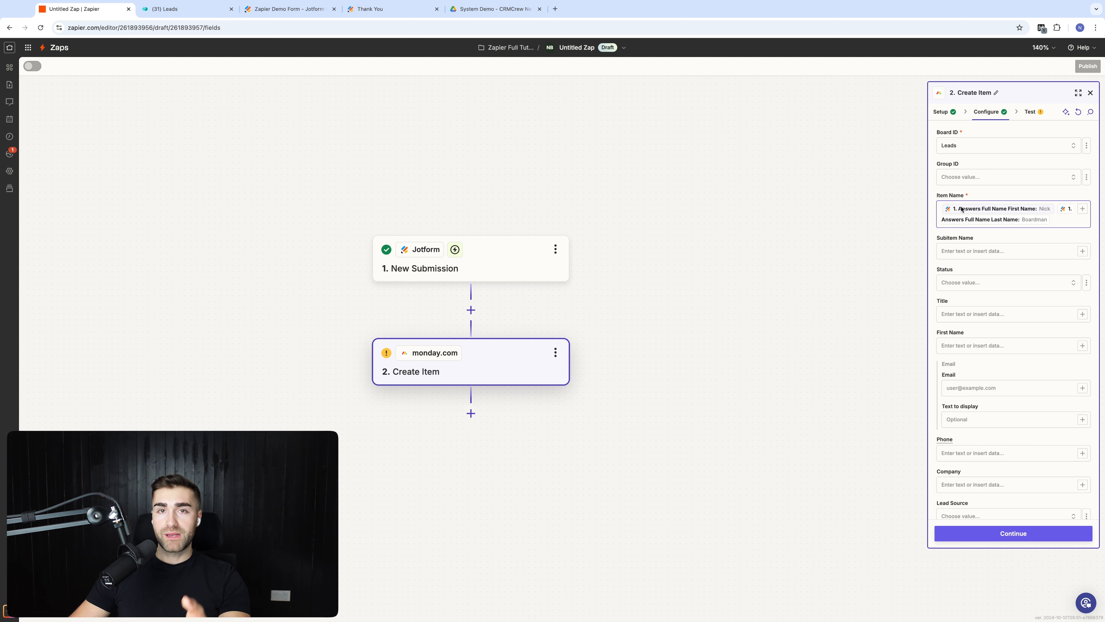
Step: Map the First Name and Email lead fields to the form's first name and email answers
{"action": "left_click", "coordinate": [842, 232]}
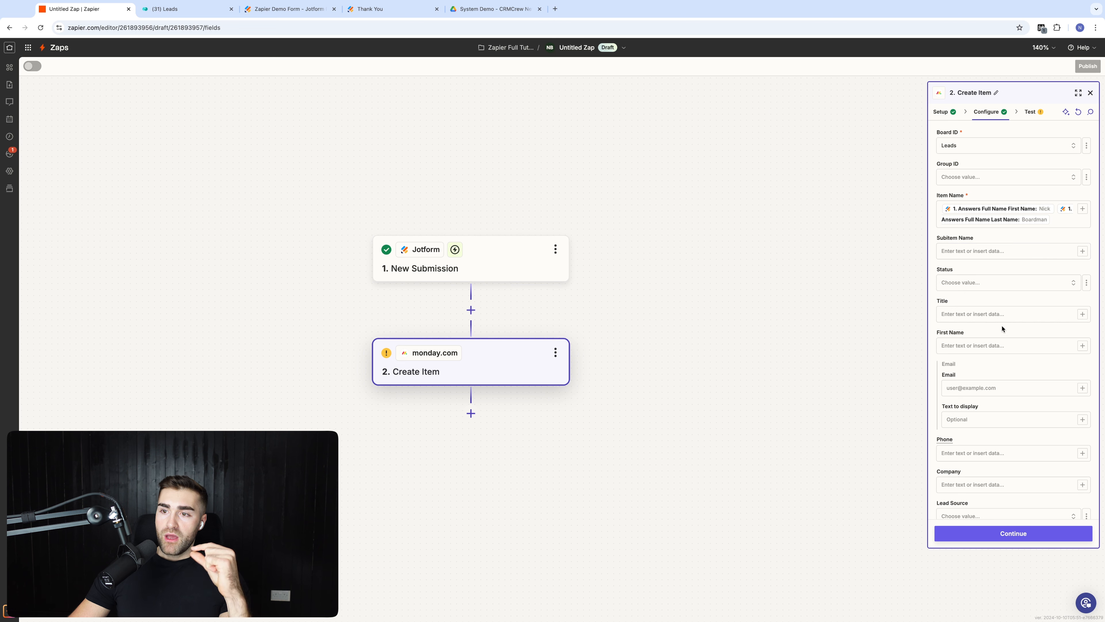
{"action": "left_click", "coordinate": [1002, 347]}
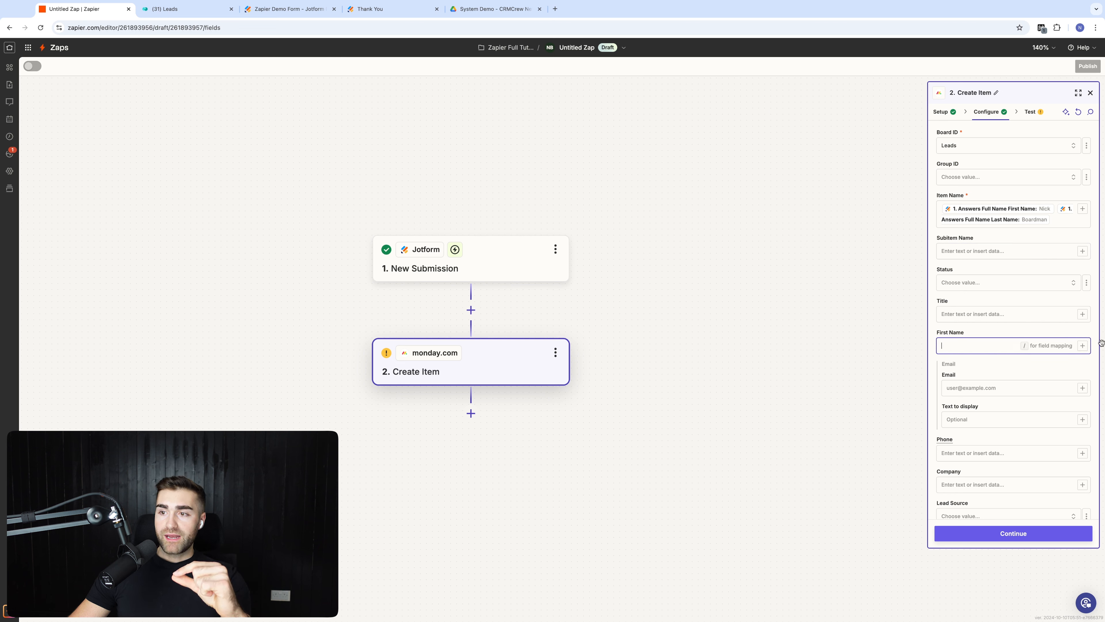
{"action": "left_click", "coordinate": [1084, 347]}
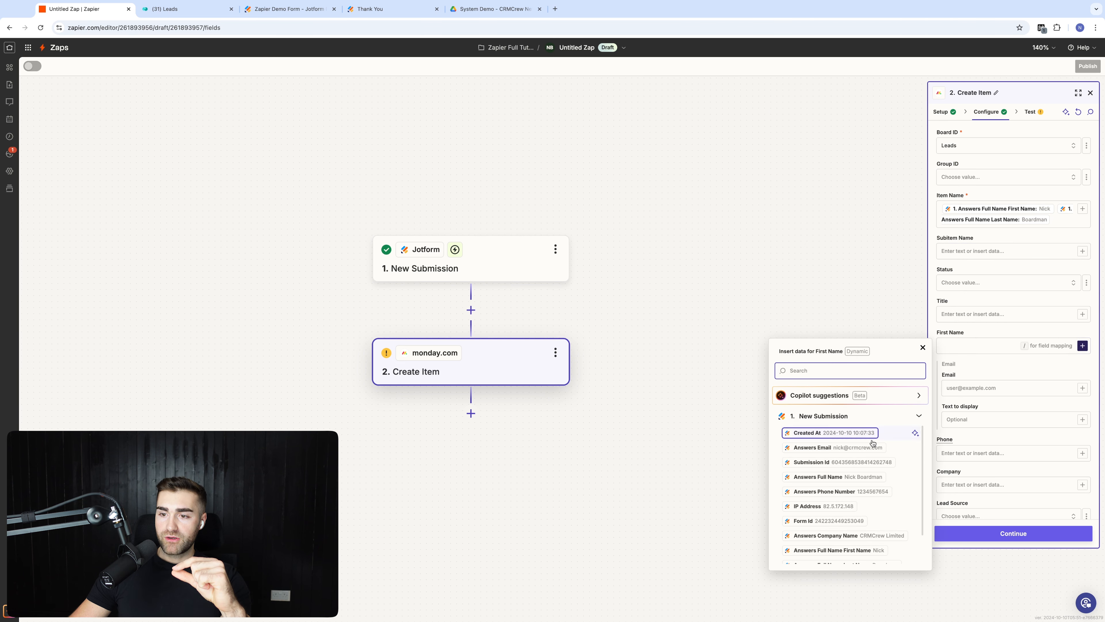
{"action": "scroll", "coordinate": [849, 479], "scroll_direction": "down", "scroll_amount": 3}
{"action": "left_click", "coordinate": [853, 513]}
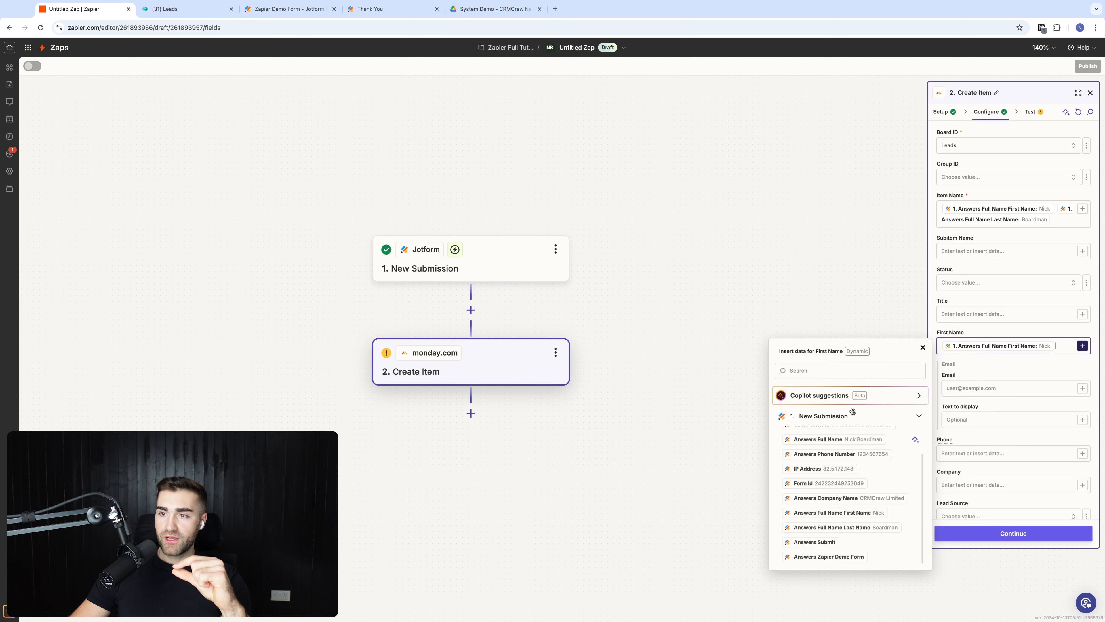
{"action": "left_click", "coordinate": [975, 387]}
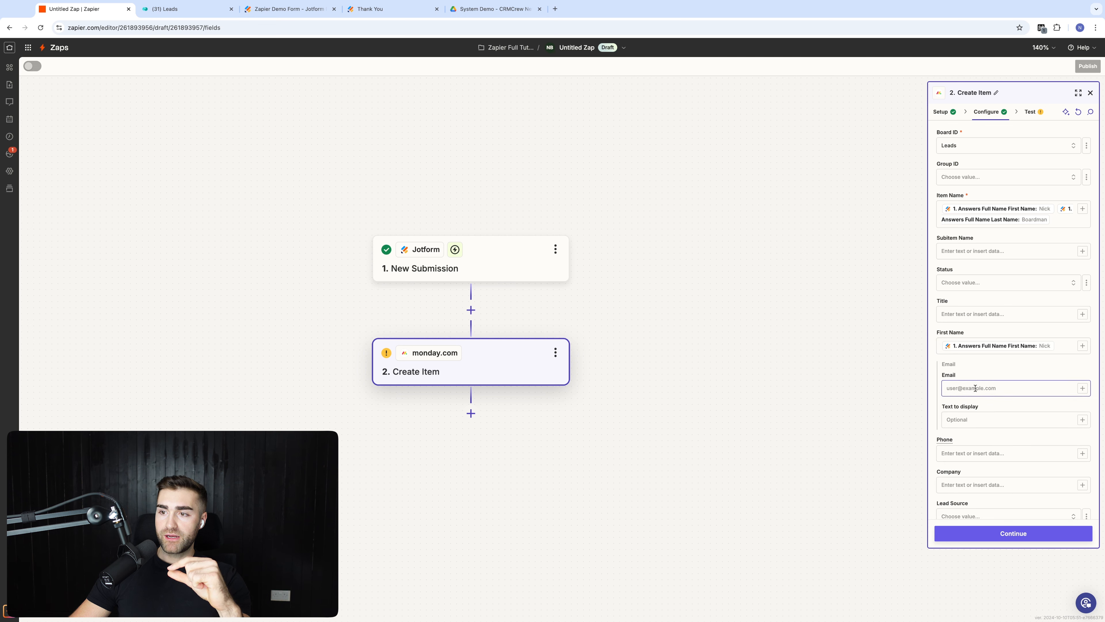
{"action": "left_click", "coordinate": [1082, 388]}
{"action": "scroll", "coordinate": [864, 498], "scroll_direction": "down", "scroll_amount": 2}
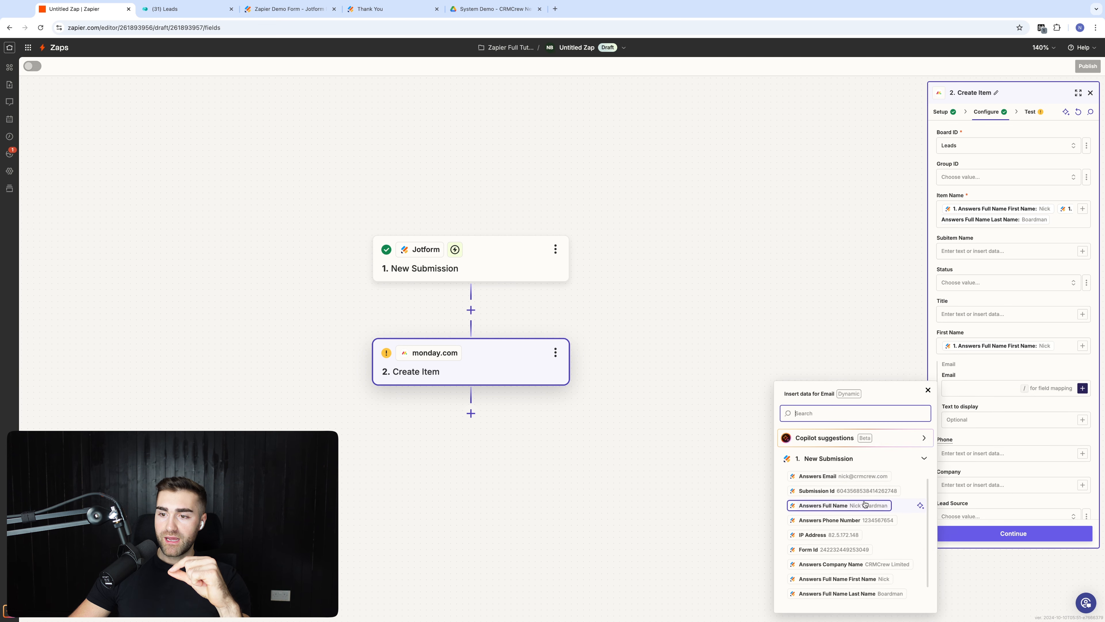
{"action": "scroll", "coordinate": [864, 506], "scroll_direction": "up", "scroll_amount": 2}
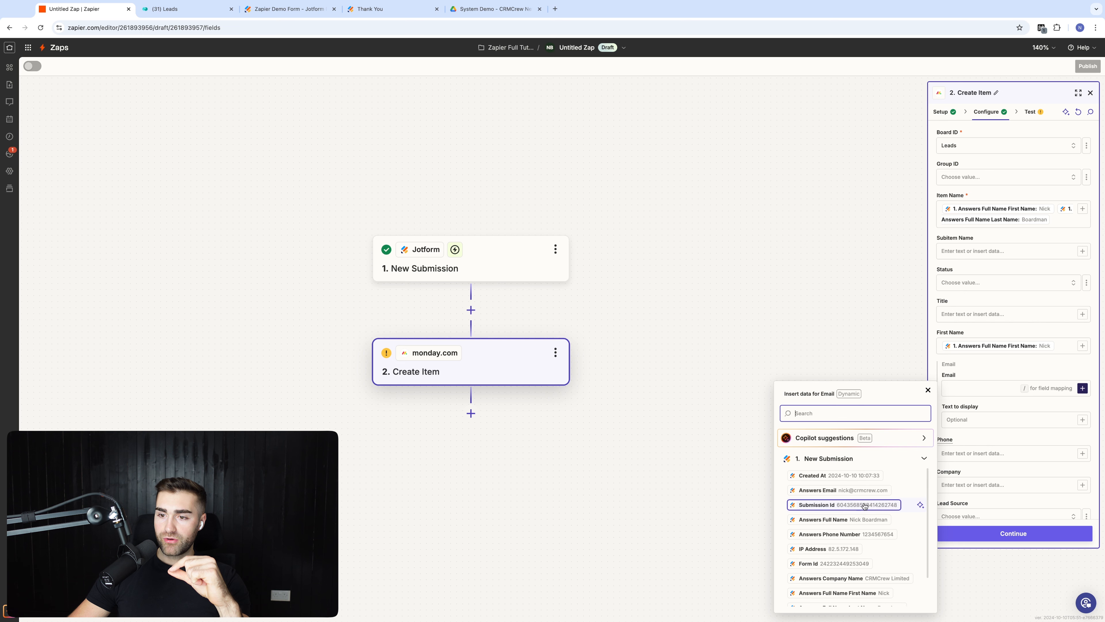
{"action": "left_click", "coordinate": [864, 496]}
Step: Map the Phone and Company lead fields to the form's phone number and company name answers
{"action": "scroll", "coordinate": [1045, 370], "scroll_direction": "down", "scroll_amount": 2}
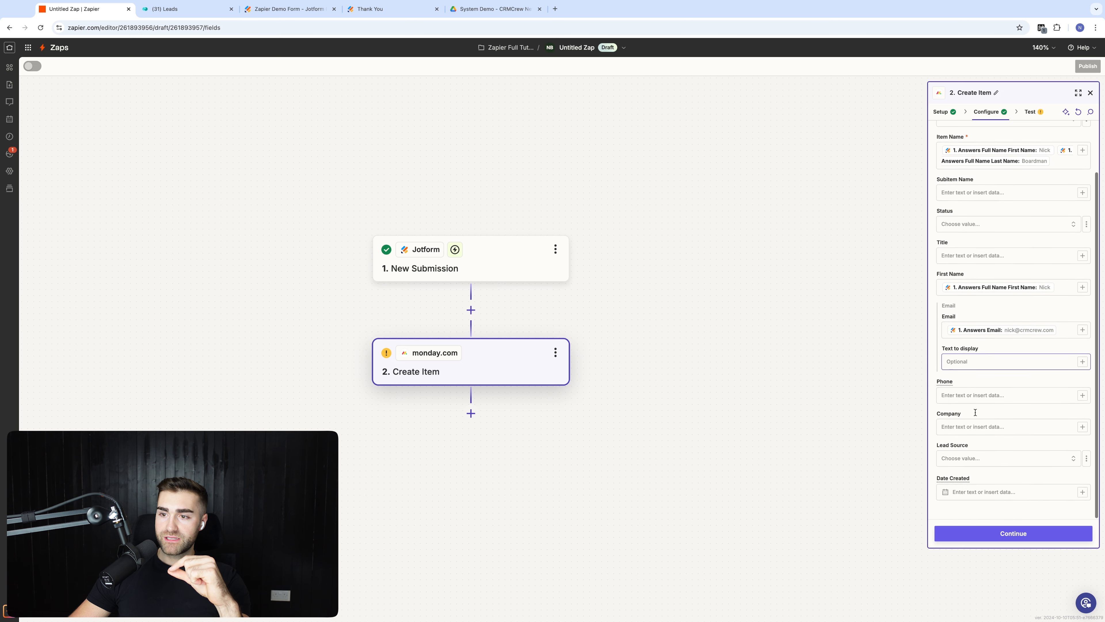
{"action": "left_click", "coordinate": [1083, 395]}
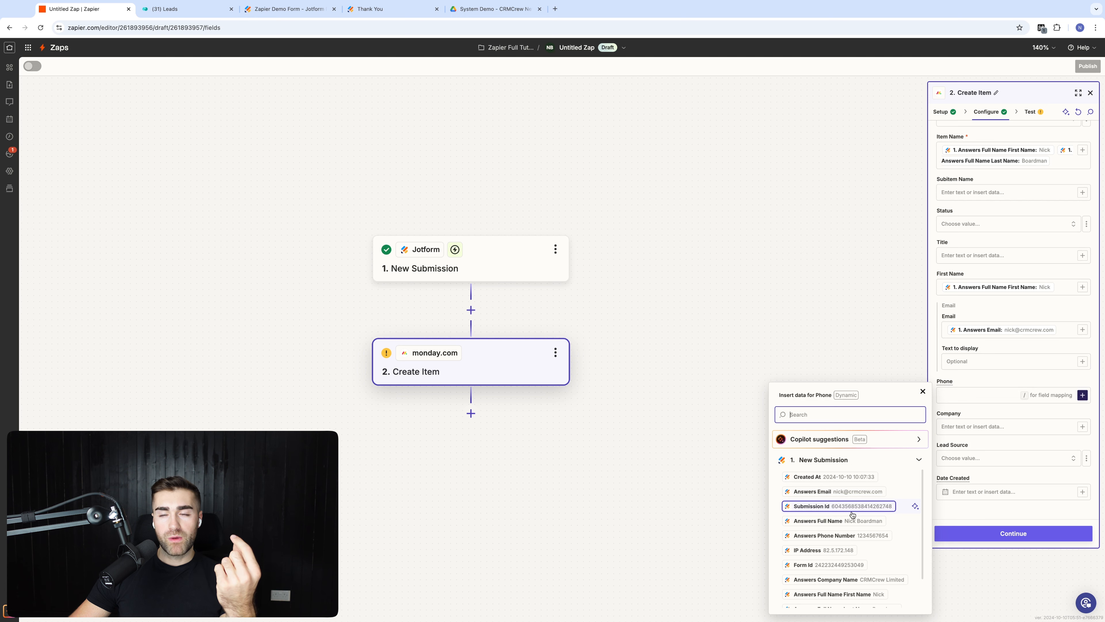
{"action": "left_click", "coordinate": [862, 536]}
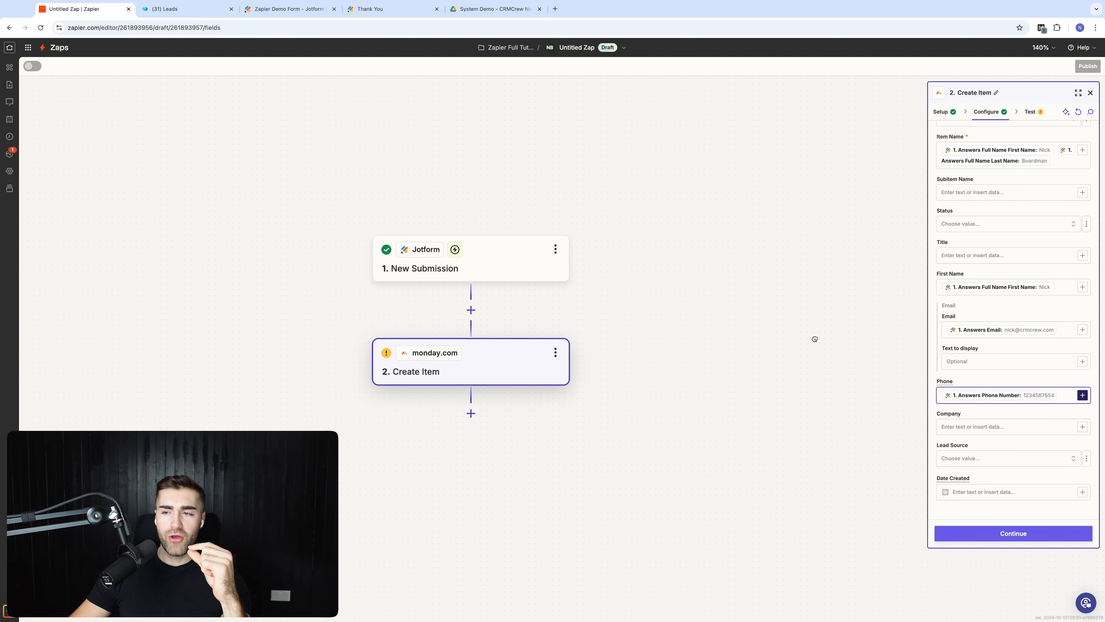
{"action": "left_click", "coordinate": [862, 315]}
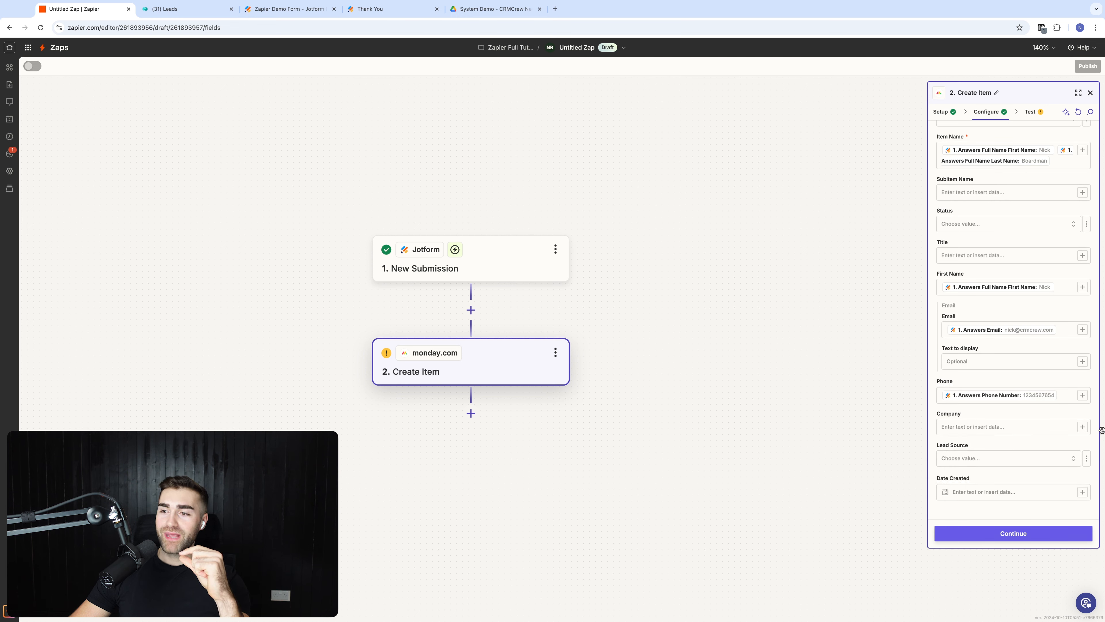
{"action": "left_click", "coordinate": [1082, 427]}
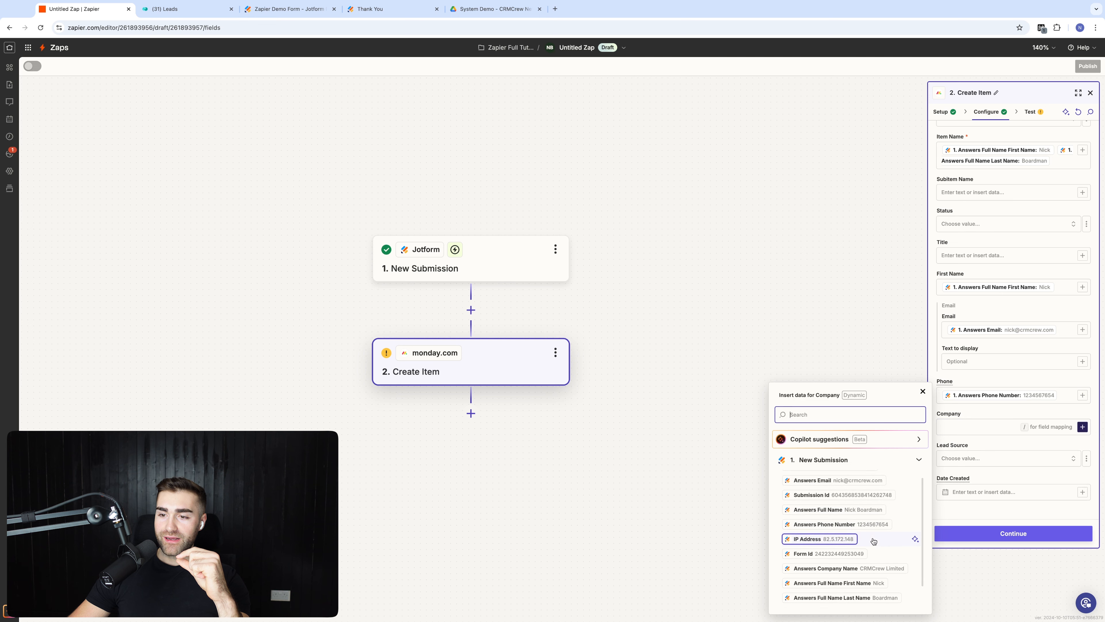
{"action": "scroll", "coordinate": [865, 553], "scroll_direction": "down", "scroll_amount": 1}
{"action": "left_click", "coordinate": [865, 566]}
{"action": "left_click", "coordinate": [816, 308]}
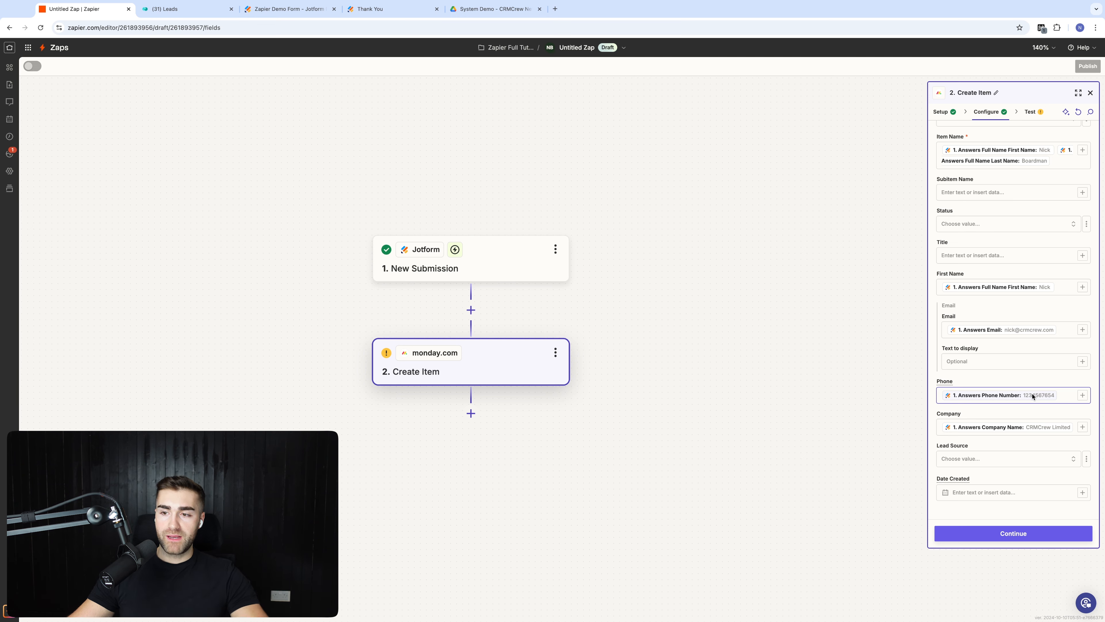
{"action": "scroll", "coordinate": [1033, 392], "scroll_direction": "up", "scroll_amount": 3}
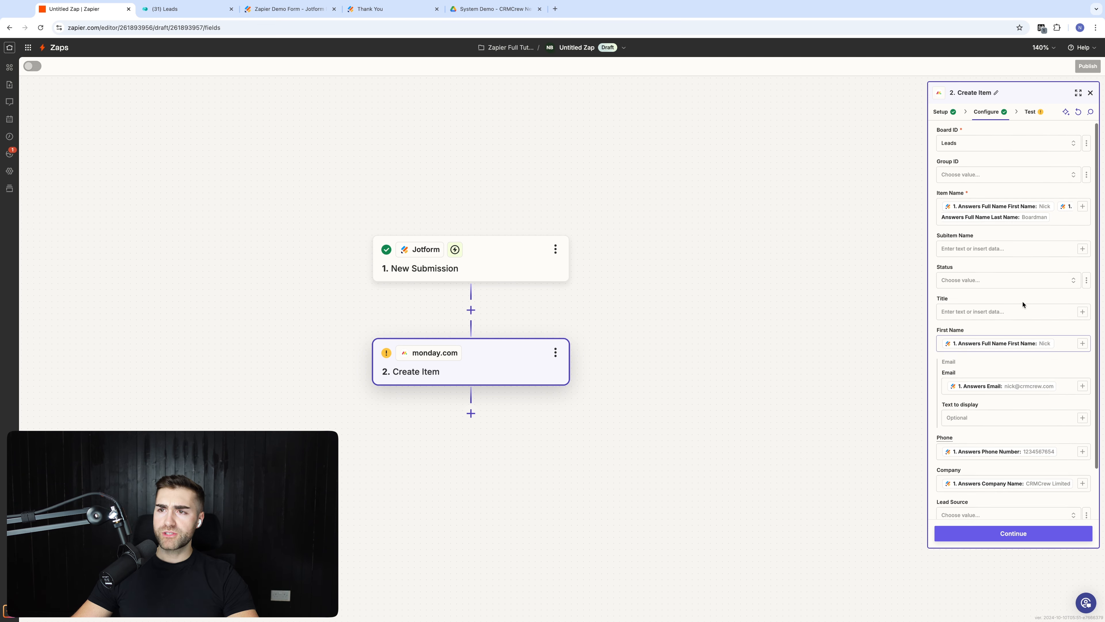
Step: Continue to the Test tab and run Test step, sending a sample item to monday.com
{"action": "left_click", "coordinate": [1000, 536]}
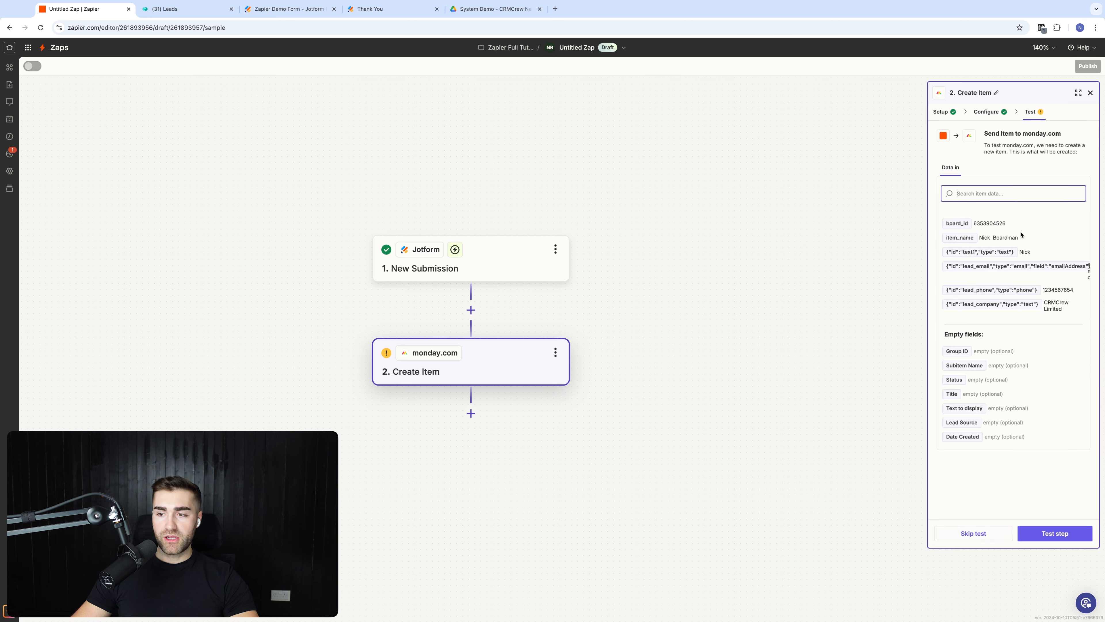
{"action": "left_click", "coordinate": [1054, 537]}
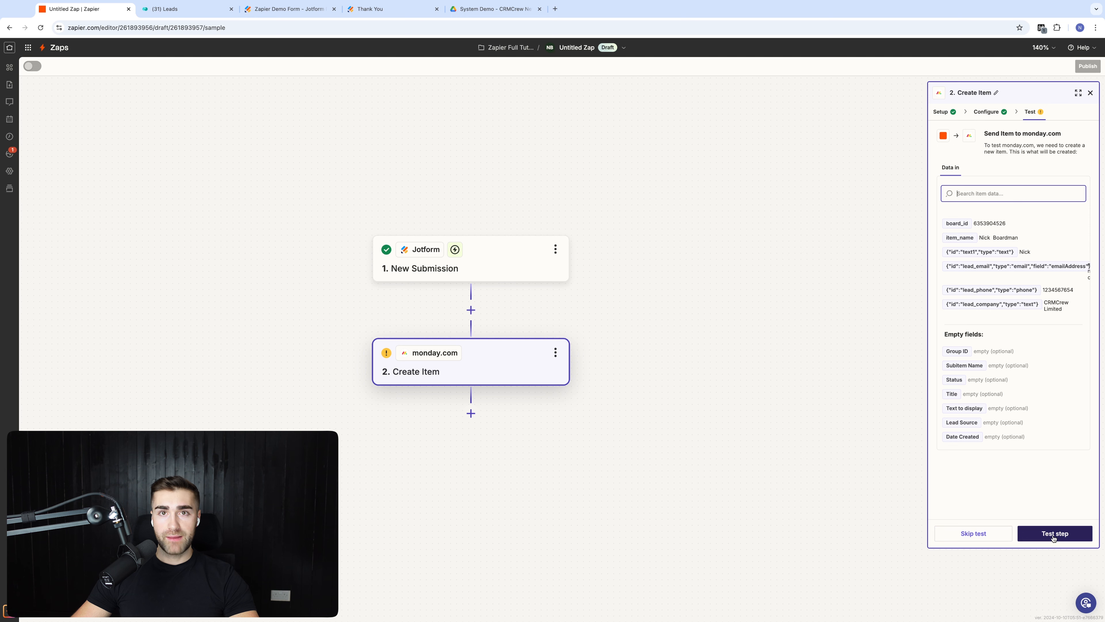
{"action": "left_click", "coordinate": [1055, 537]}
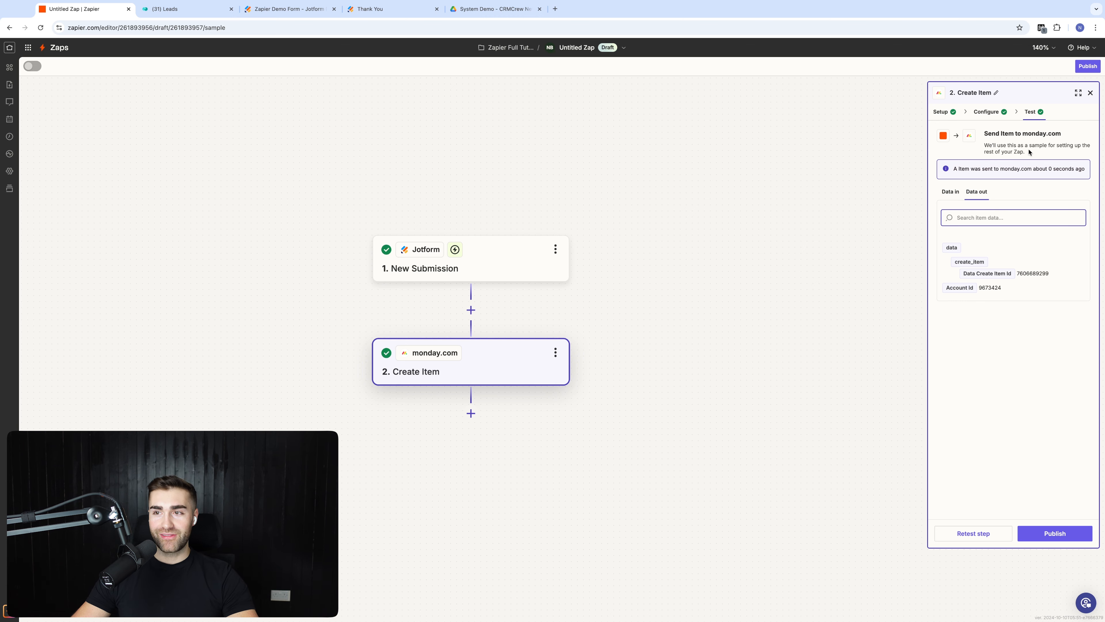
{"action": "left_click", "coordinate": [168, 10]}
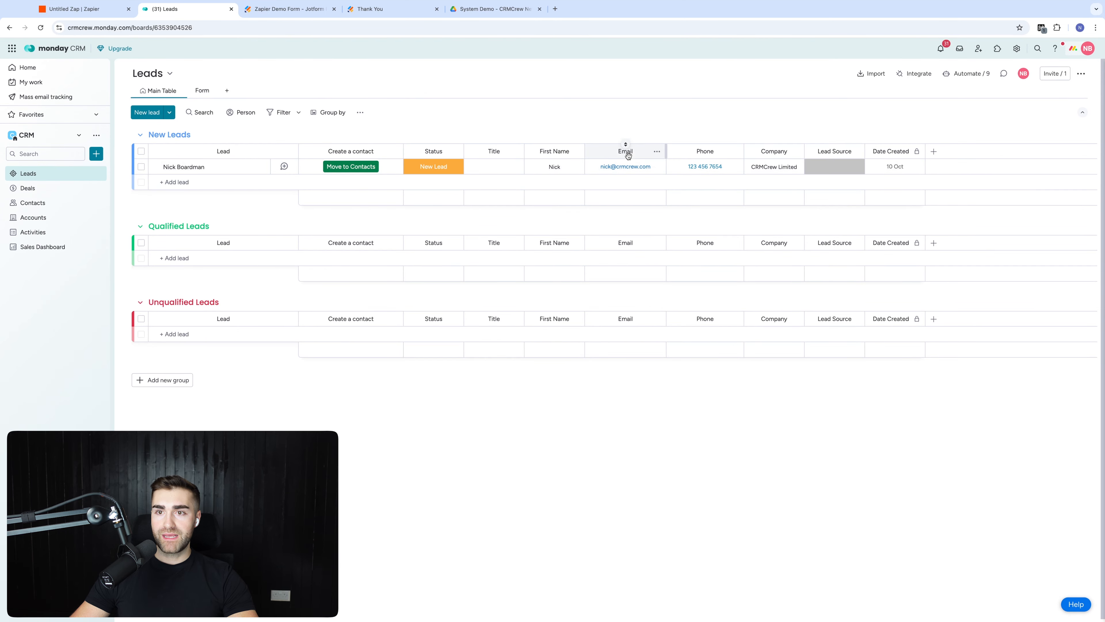
{"action": "left_click", "coordinate": [76, 7]}
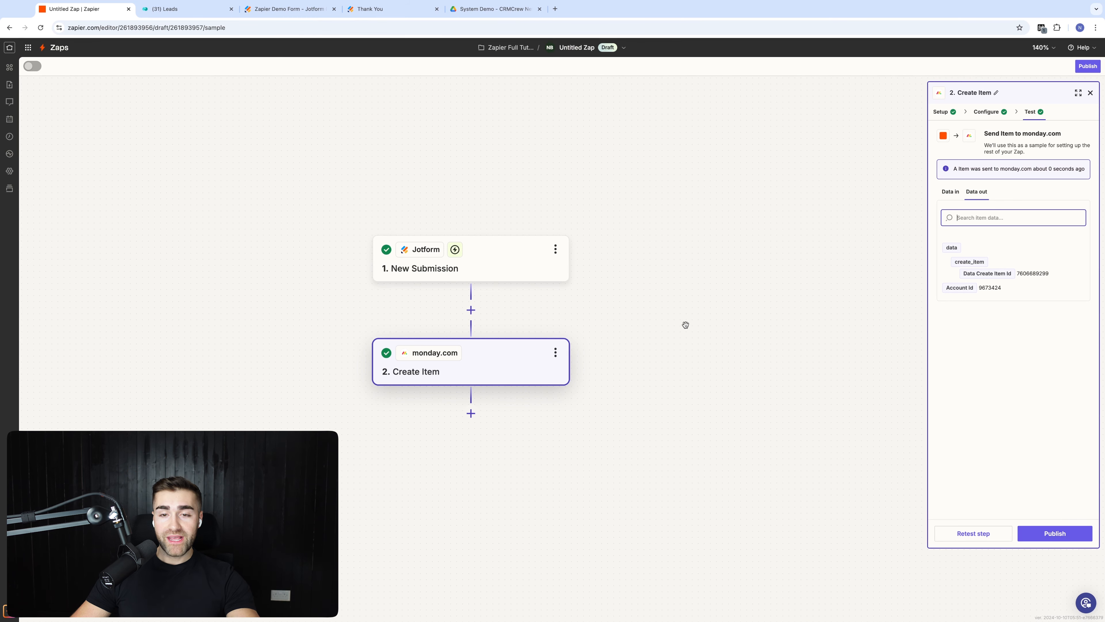
Step: Add a third step using SMS by Zapier, found by searching 'sms'
{"action": "left_click", "coordinate": [471, 413]}
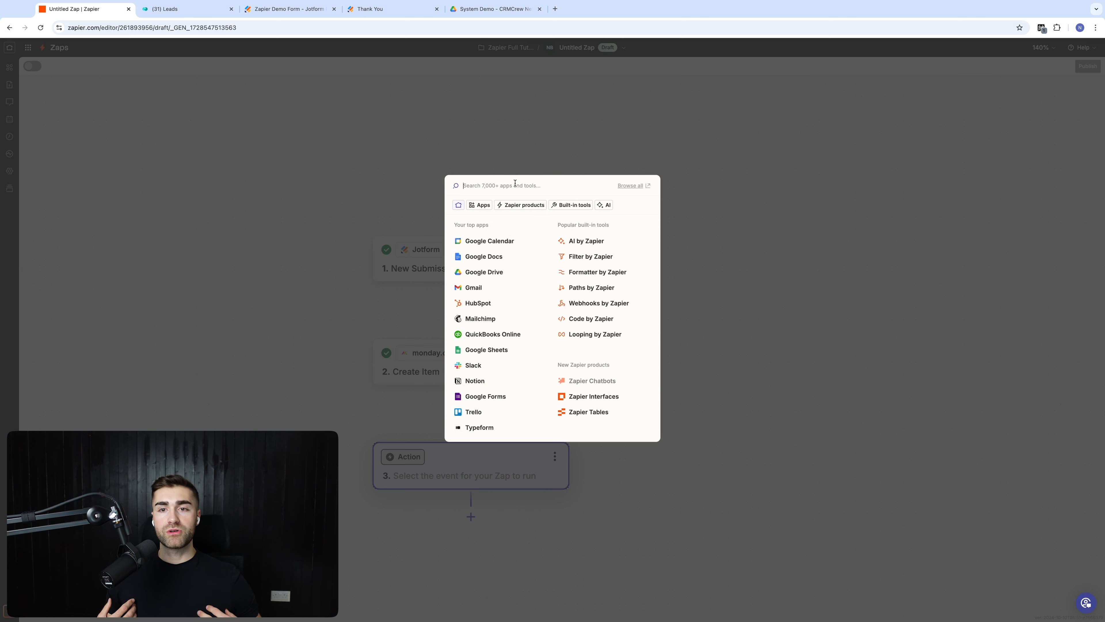
{"action": "type", "text": "sms"}
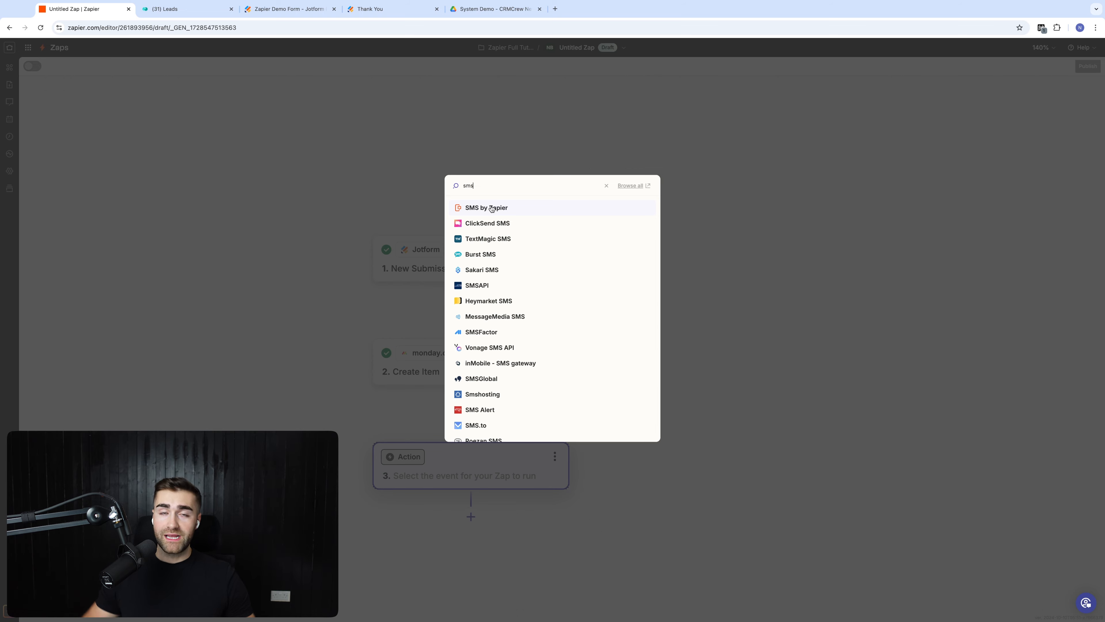
{"action": "left_click", "coordinate": [492, 209]}
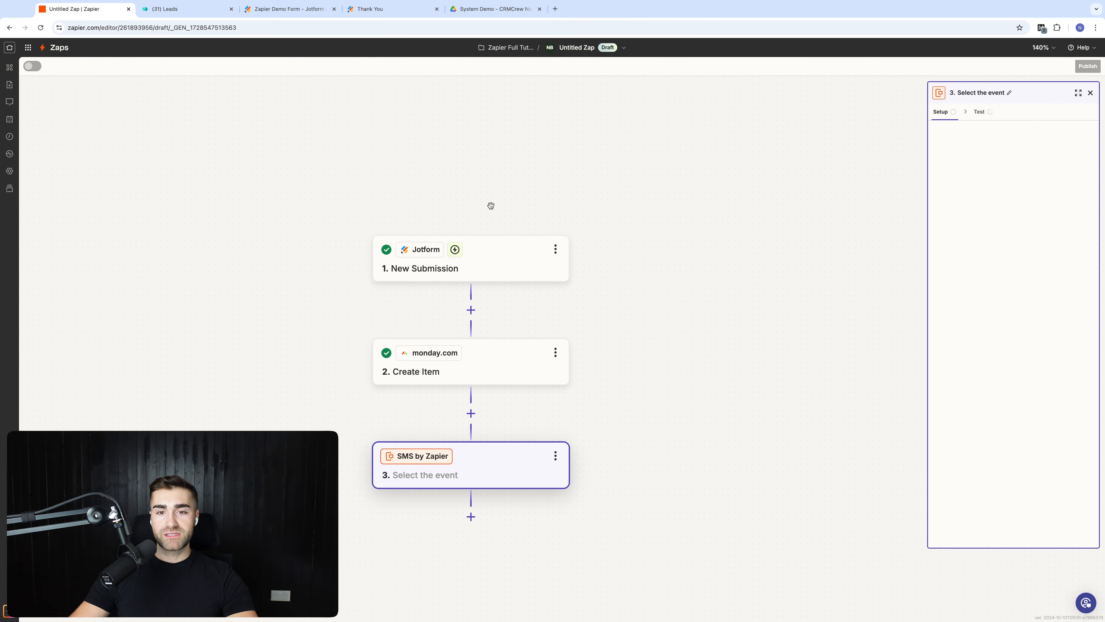
{"action": "left_click_drag", "start_coordinate": [703, 371], "coordinate": [695, 330]}
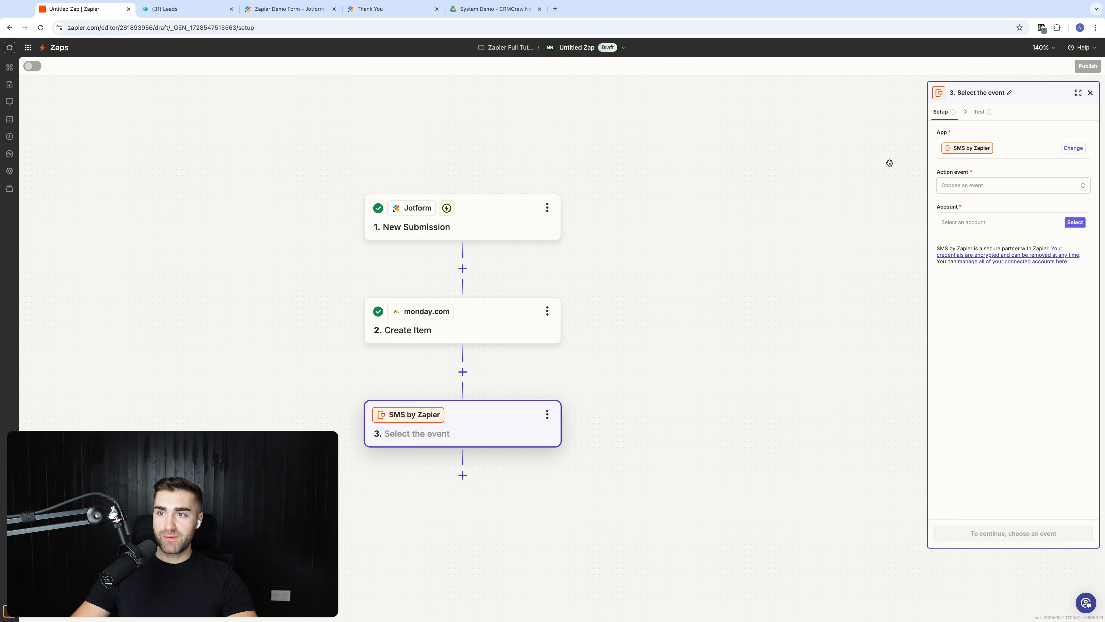
Step: Connect the SMS account and set the action event to Send SMS
{"action": "left_click", "coordinate": [987, 228]}
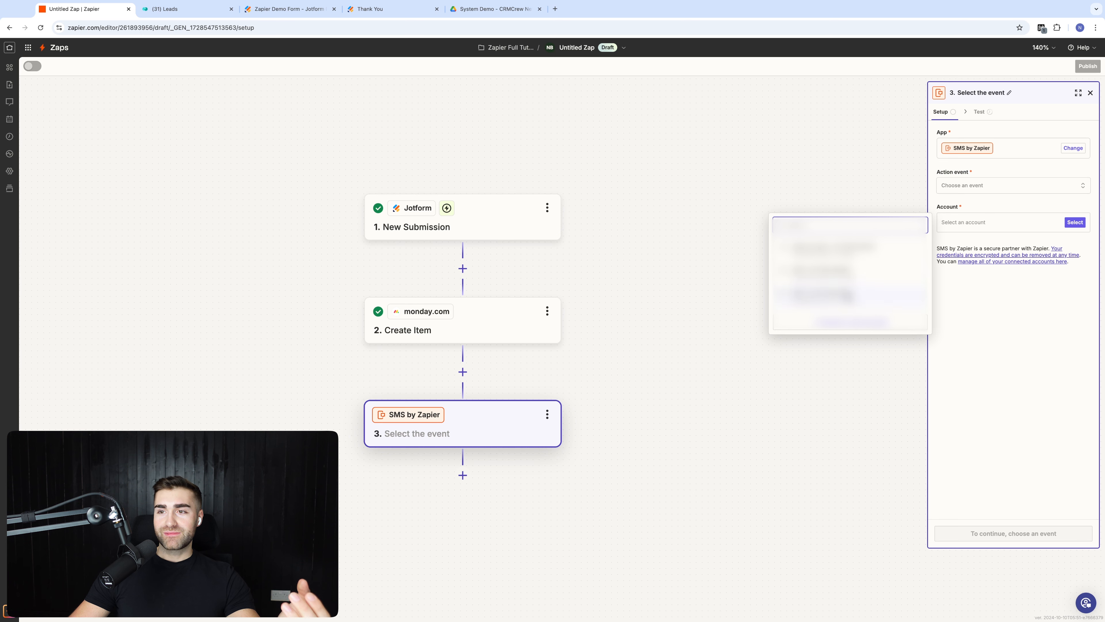
{"action": "left_click", "coordinate": [822, 294]}
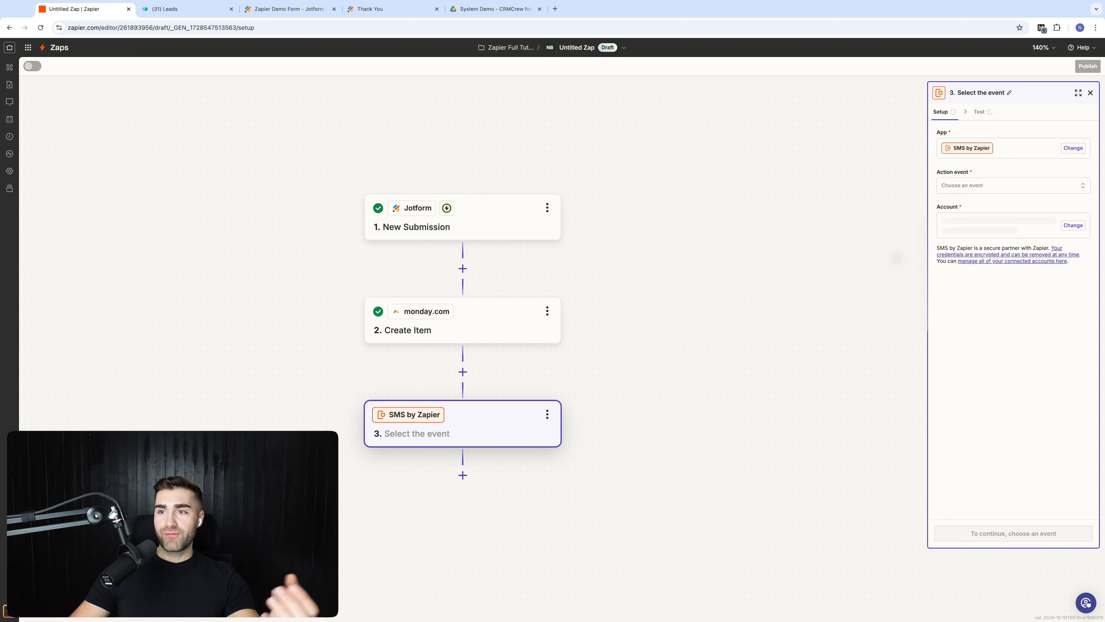
{"action": "left_click", "coordinate": [967, 188]}
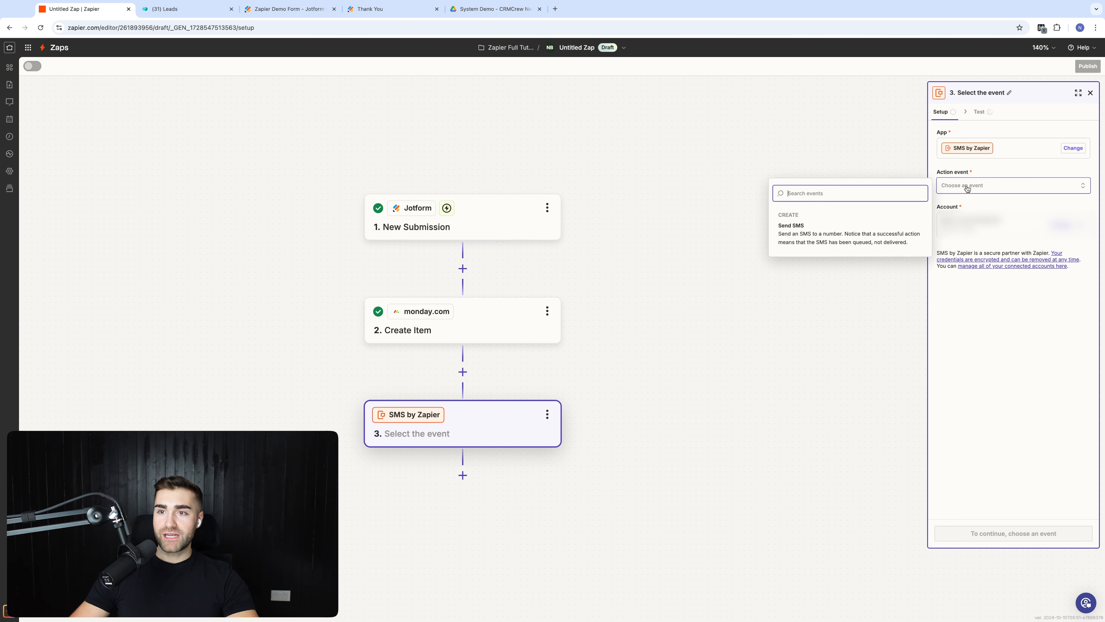
{"action": "left_click", "coordinate": [847, 233]}
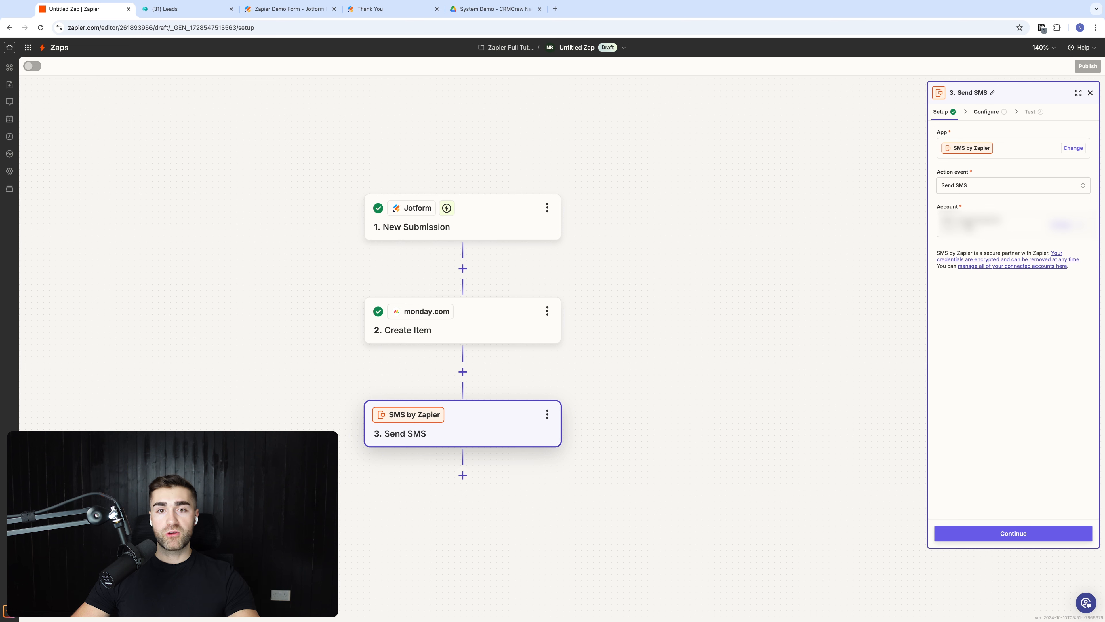
Step: Continue to the SMS fields and choose a sender From Number
{"action": "left_click", "coordinate": [1004, 534]}
{"action": "left_click", "coordinate": [976, 176]}
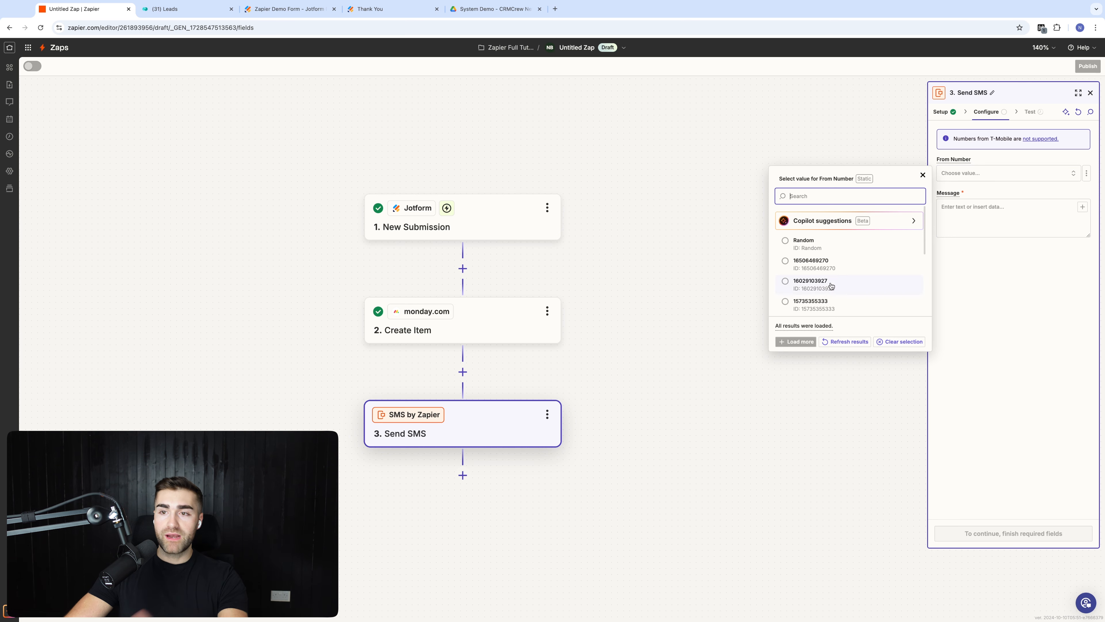
{"action": "left_click", "coordinate": [834, 264]}
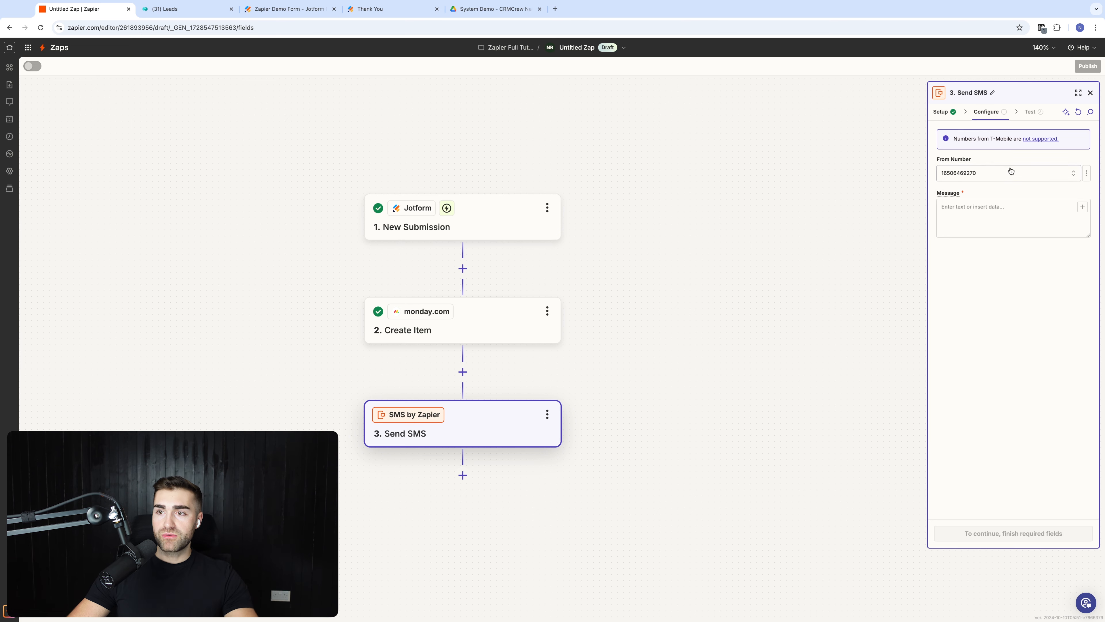
Step: Write the message starting with an emoji and 'New Lead', followed by the Full Name, Email, Phone Number and Company Name label lines
{"action": "left_click", "coordinate": [968, 214]}
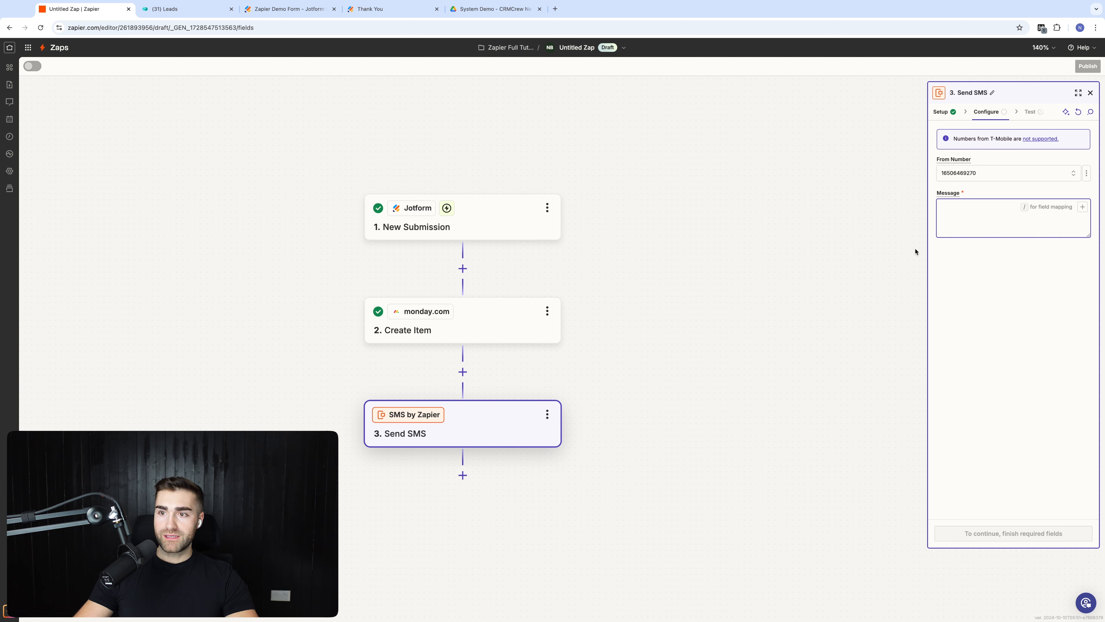
{"action": "type", "text": "🚨"}
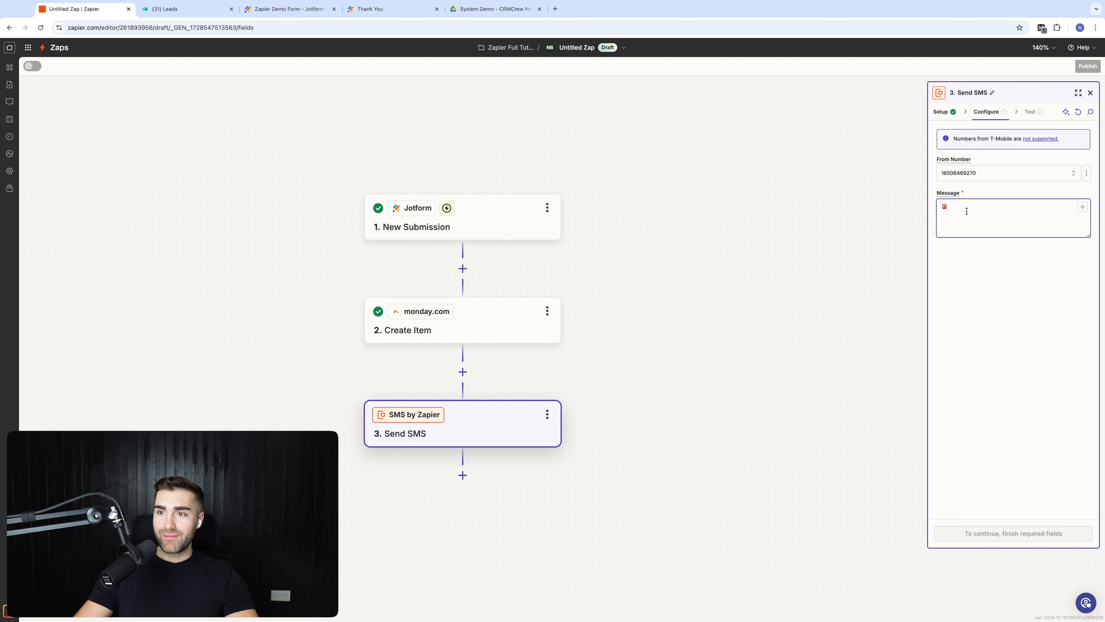
{"action": "type", "text": "New Lead 🚨"}
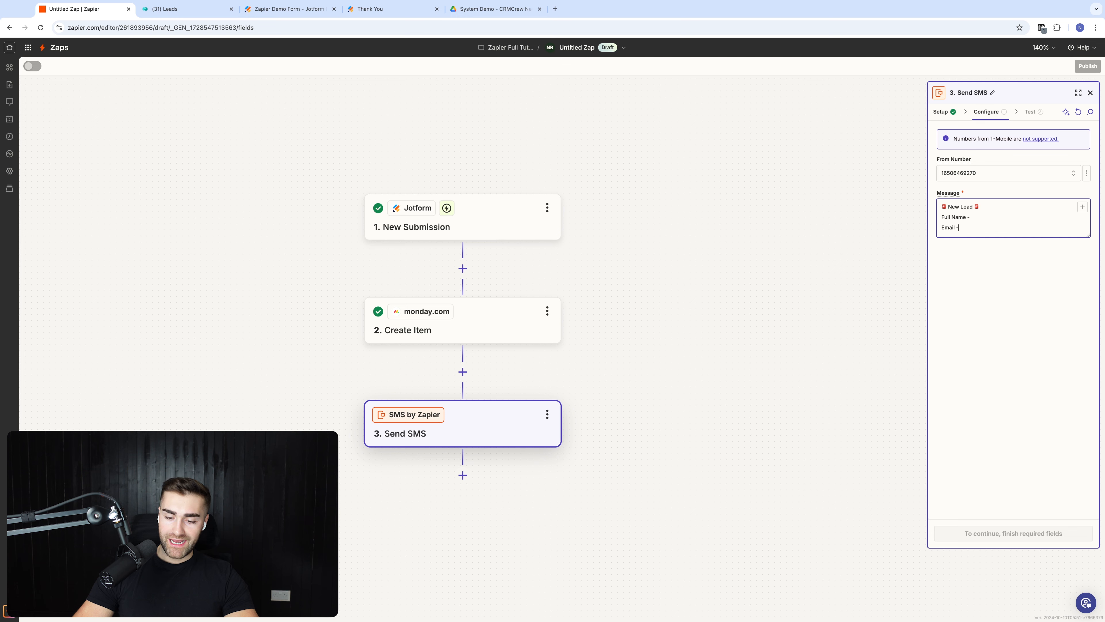
{"action": "key", "text": "Return"}
{"action": "type", "text": "Ph"}
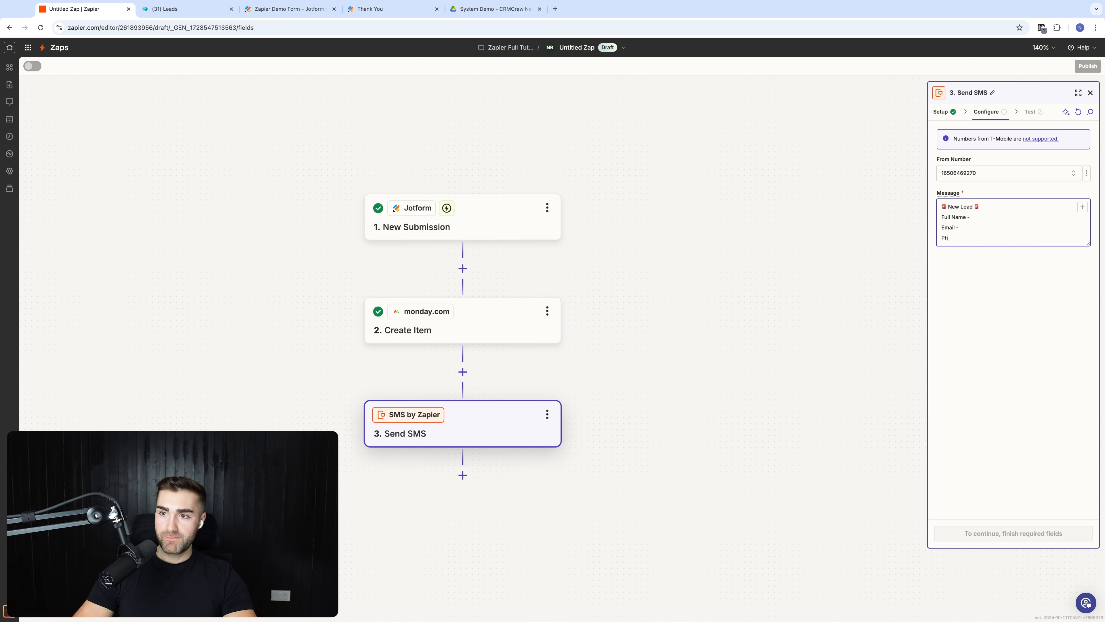
{"action": "type", "text": "one Number"}
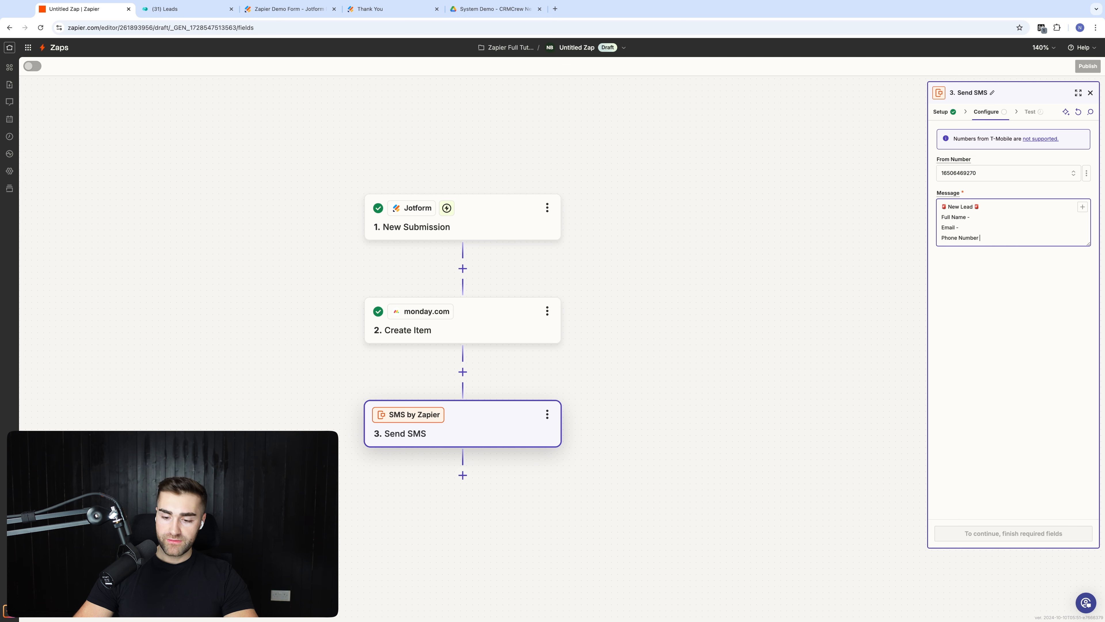
{"action": "type", "text": " -"}
{"action": "key", "text": "Return"}
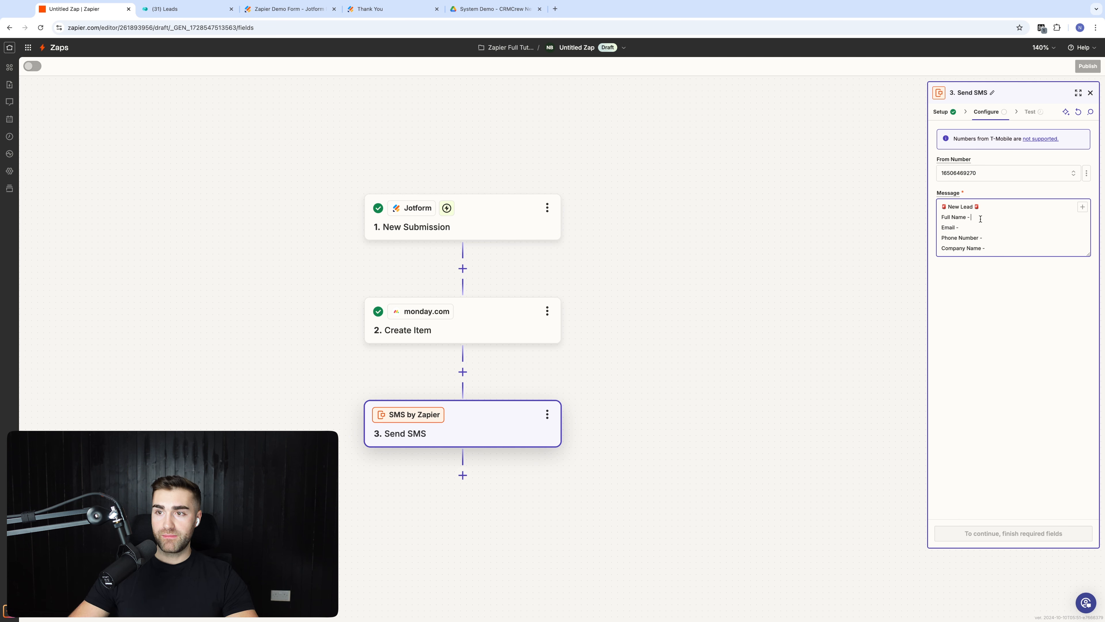
Step: Insert the New Submission's full name, email, phone number and company name answers after their message labels
{"action": "left_click", "coordinate": [1083, 207]}
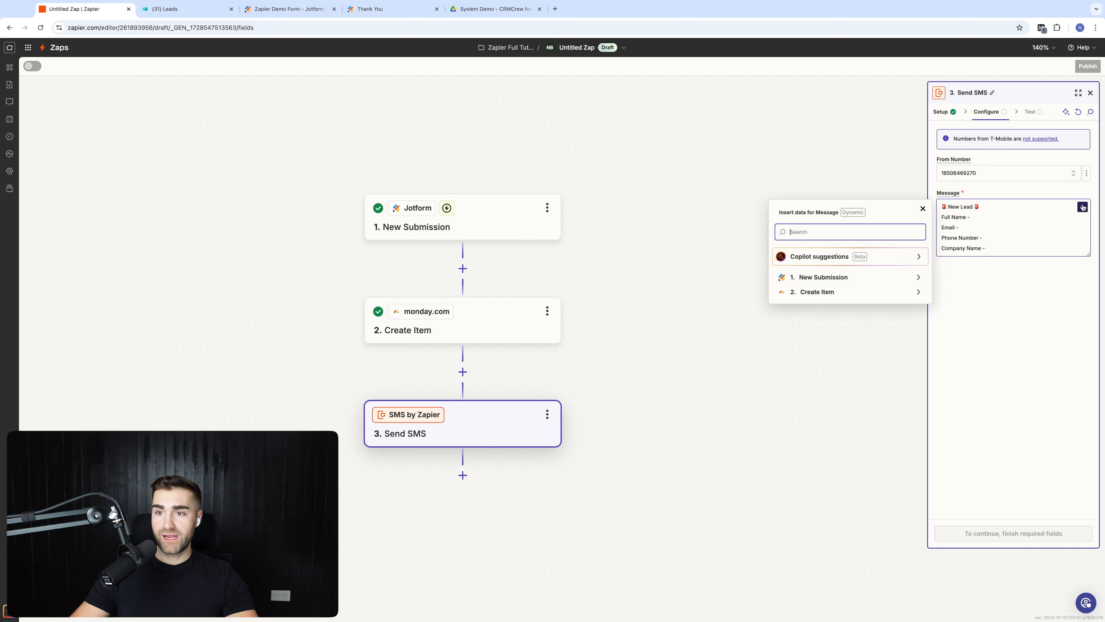
{"action": "left_click", "coordinate": [856, 282]}
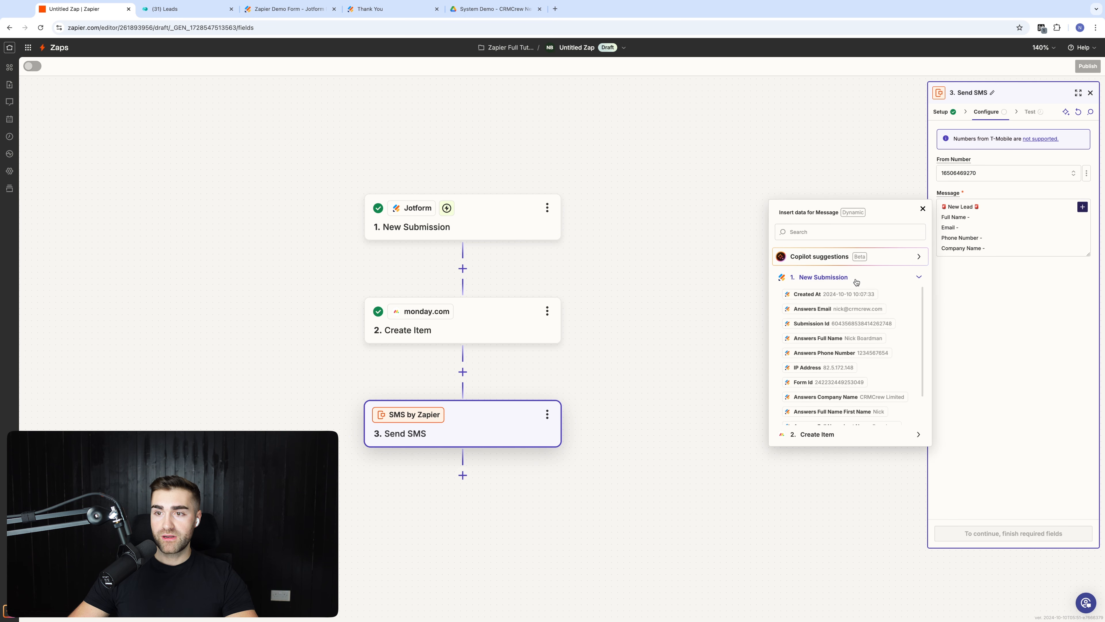
{"action": "left_click", "coordinate": [852, 337]}
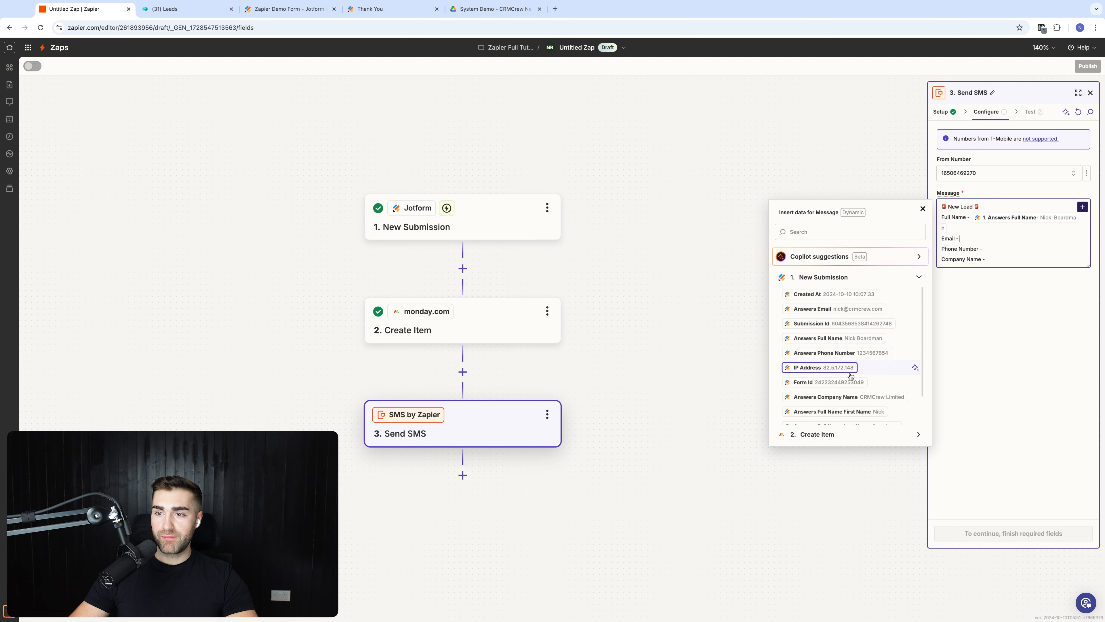
{"action": "scroll", "coordinate": [848, 377], "scroll_direction": "down", "scroll_amount": 2}
{"action": "scroll", "coordinate": [846, 349], "scroll_direction": "up", "scroll_amount": 2}
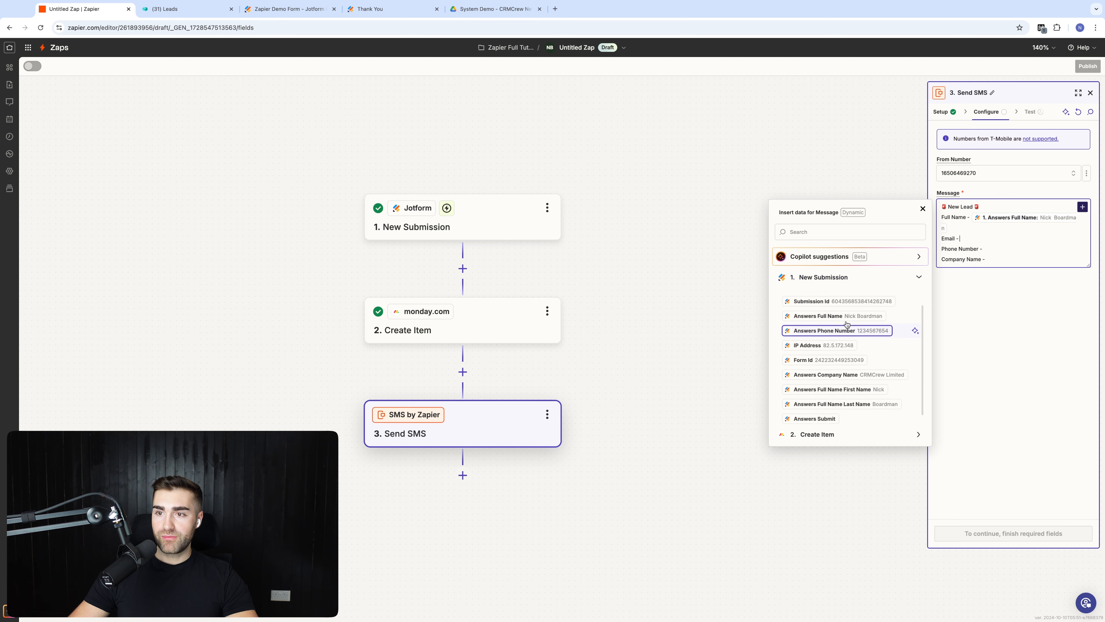
{"action": "left_click", "coordinate": [818, 309]}
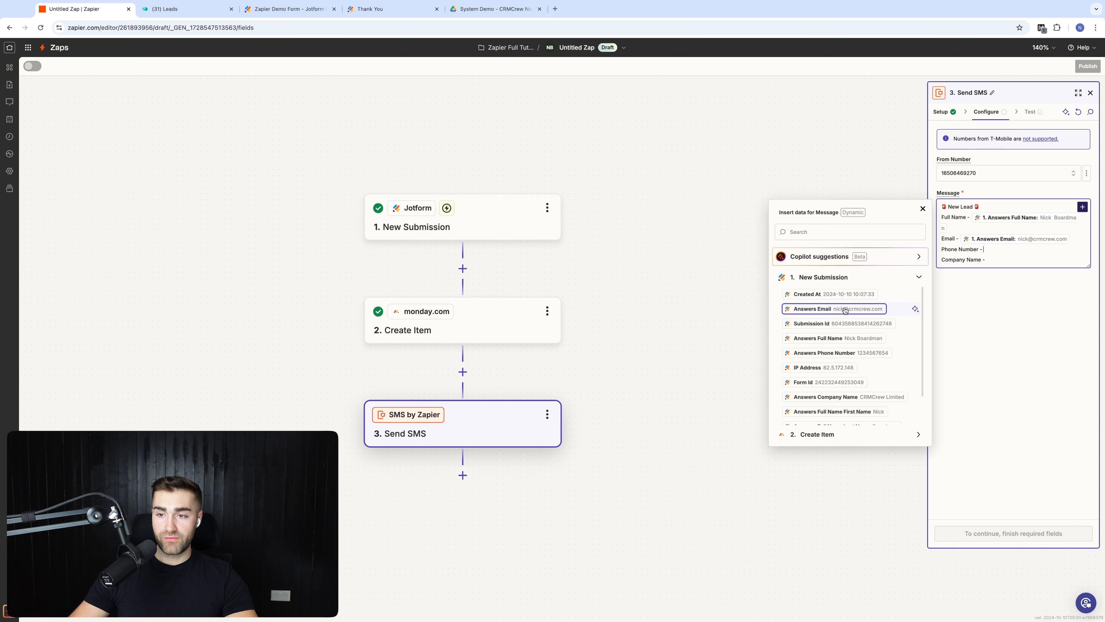
{"action": "scroll", "coordinate": [846, 340], "scroll_direction": "down", "scroll_amount": 1}
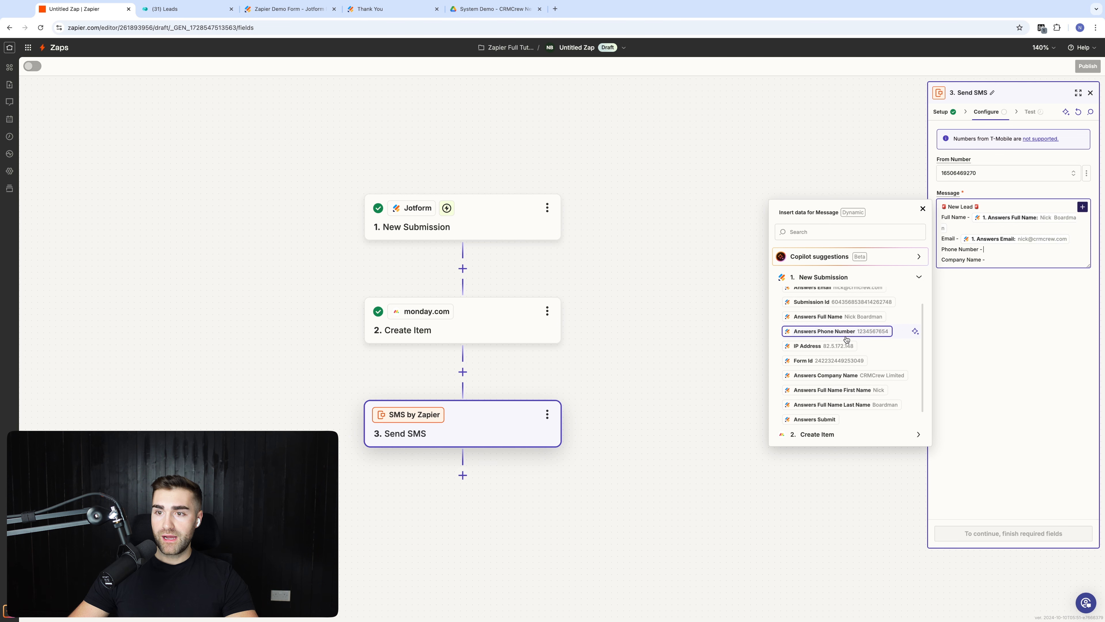
{"action": "left_click", "coordinate": [846, 332]}
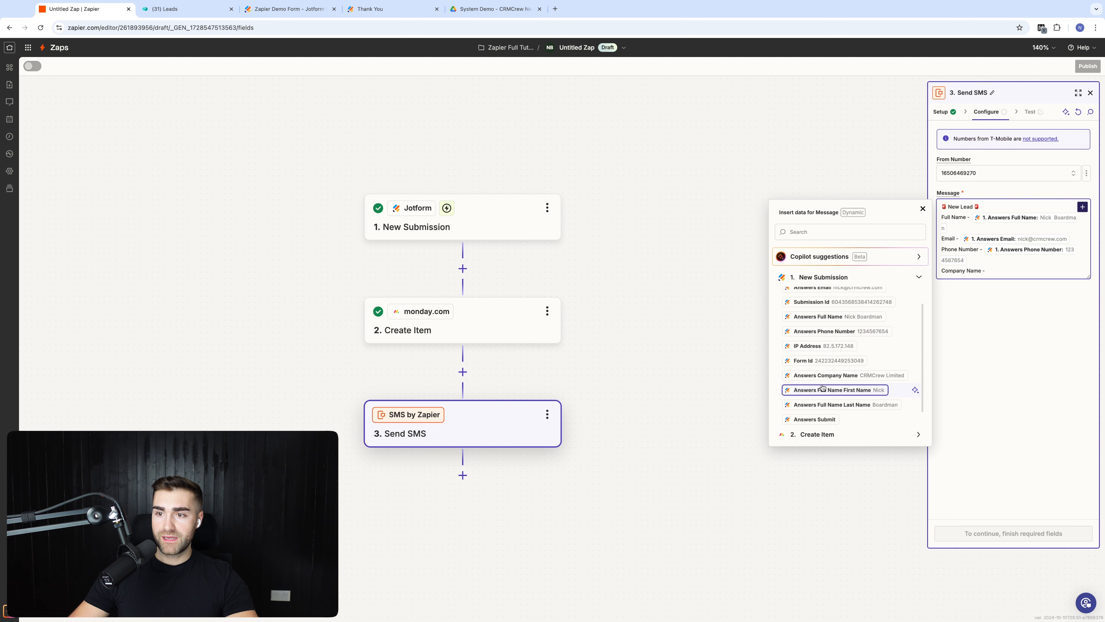
{"action": "left_click", "coordinate": [842, 375]}
{"action": "left_click", "coordinate": [982, 357]}
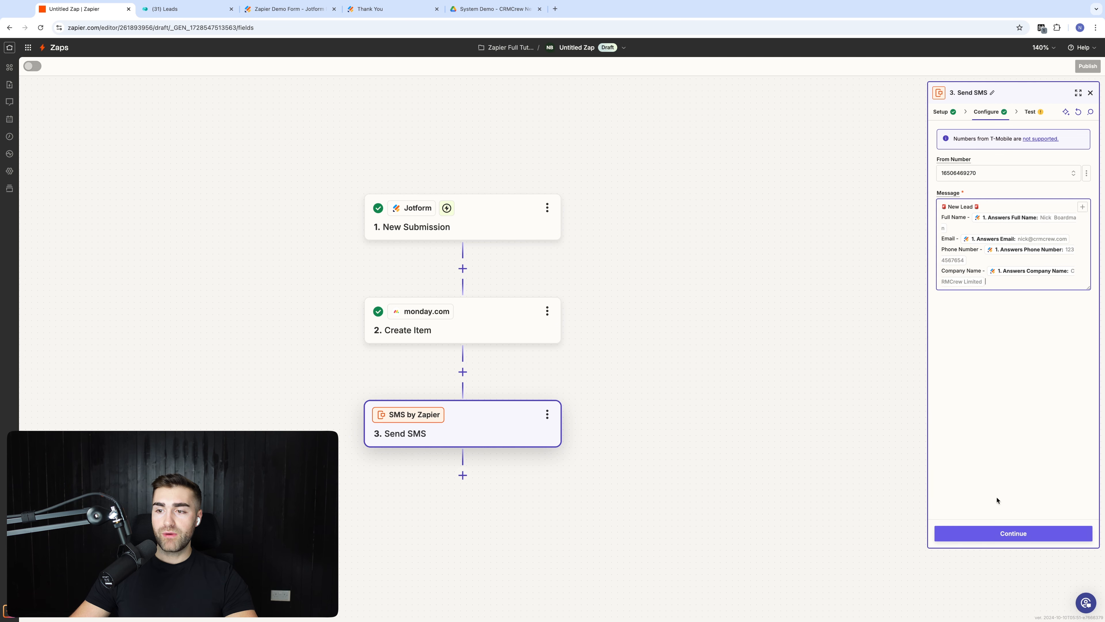
Step: Continue to the Test tab and send a test SMS with the new-lead details
{"action": "left_click", "coordinate": [985, 532]}
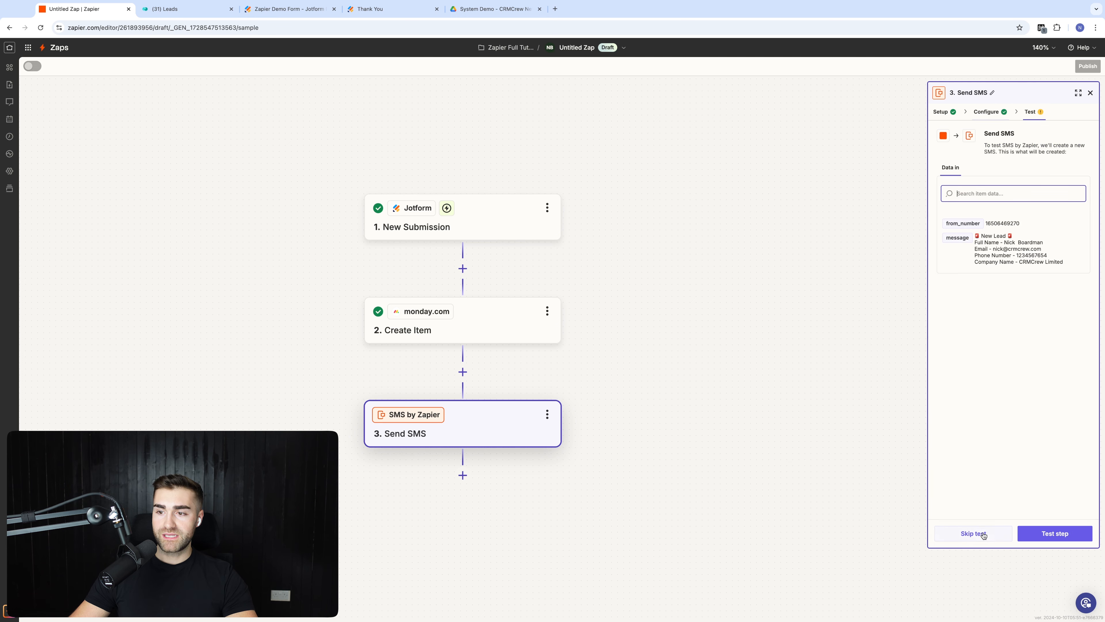
{"action": "left_click", "coordinate": [1051, 533]}
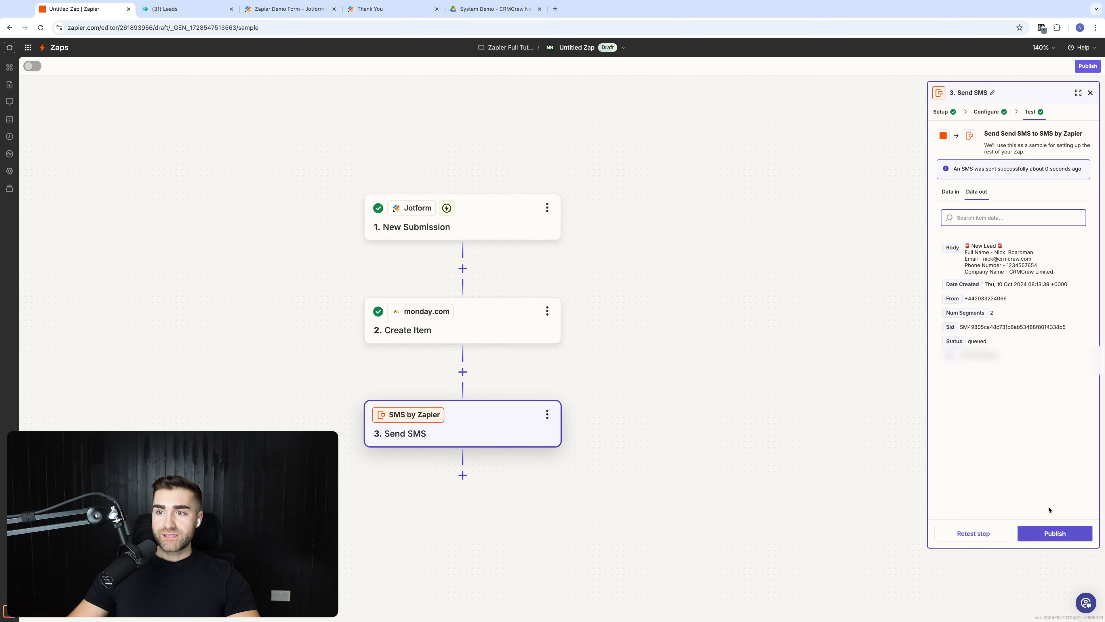
Step: Publish the Zap and rename it 'Jotform Submission -> Monday.com -> SMS'
{"action": "left_click", "coordinate": [1055, 535]}
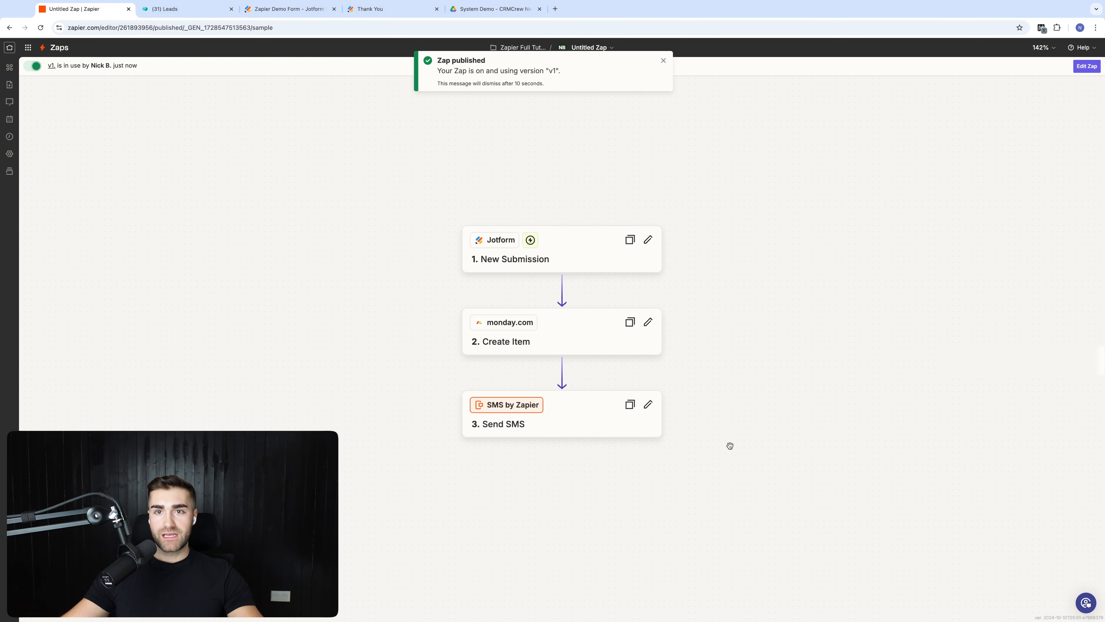
{"action": "left_click", "coordinate": [663, 61]}
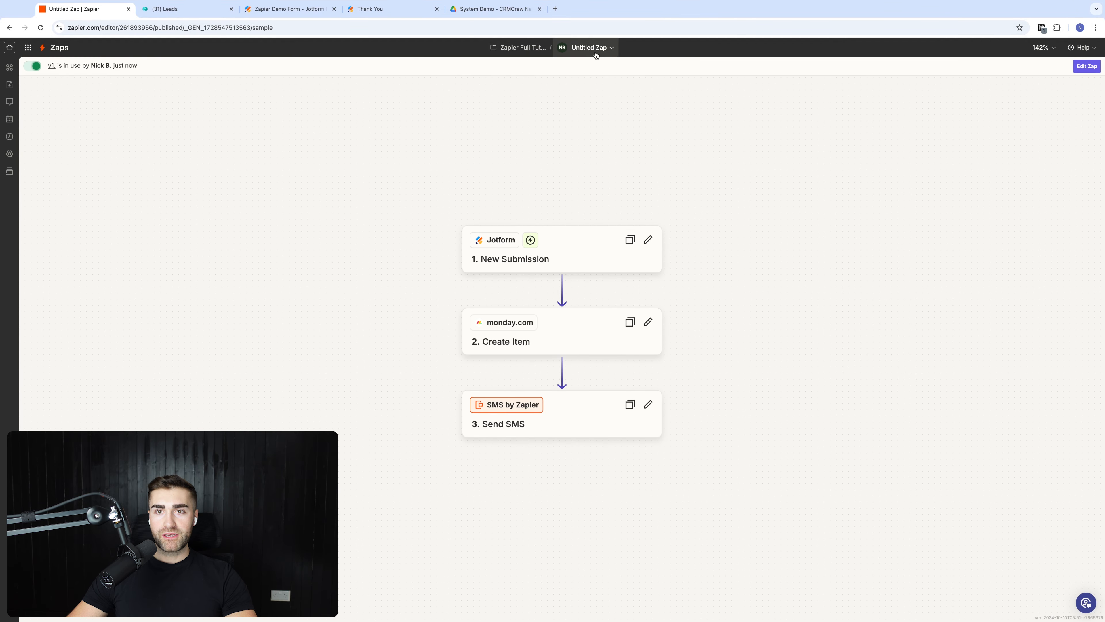
{"action": "left_click", "coordinate": [594, 51]}
{"action": "left_click", "coordinate": [584, 70]}
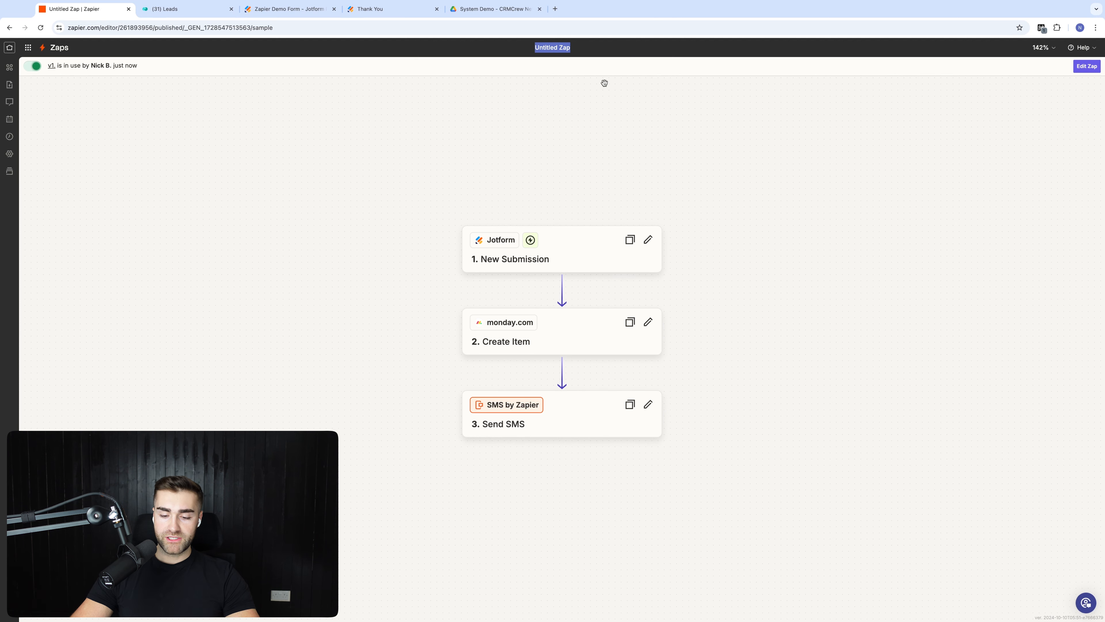
{"action": "type", "text": "Jotform Submissio"}
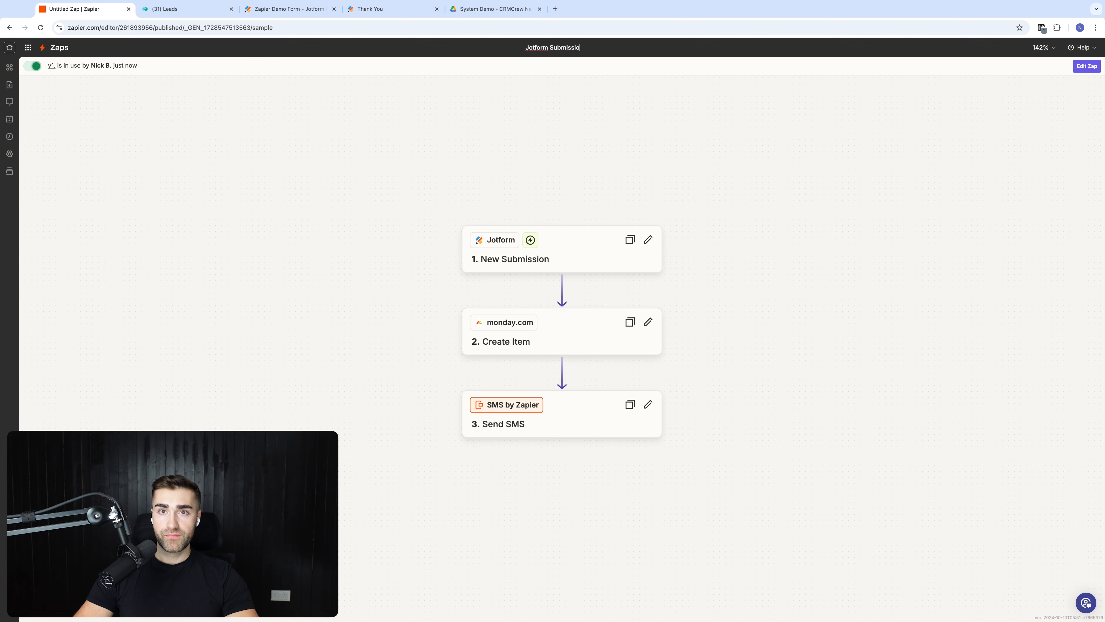
{"action": "type", "text": "n ->"}
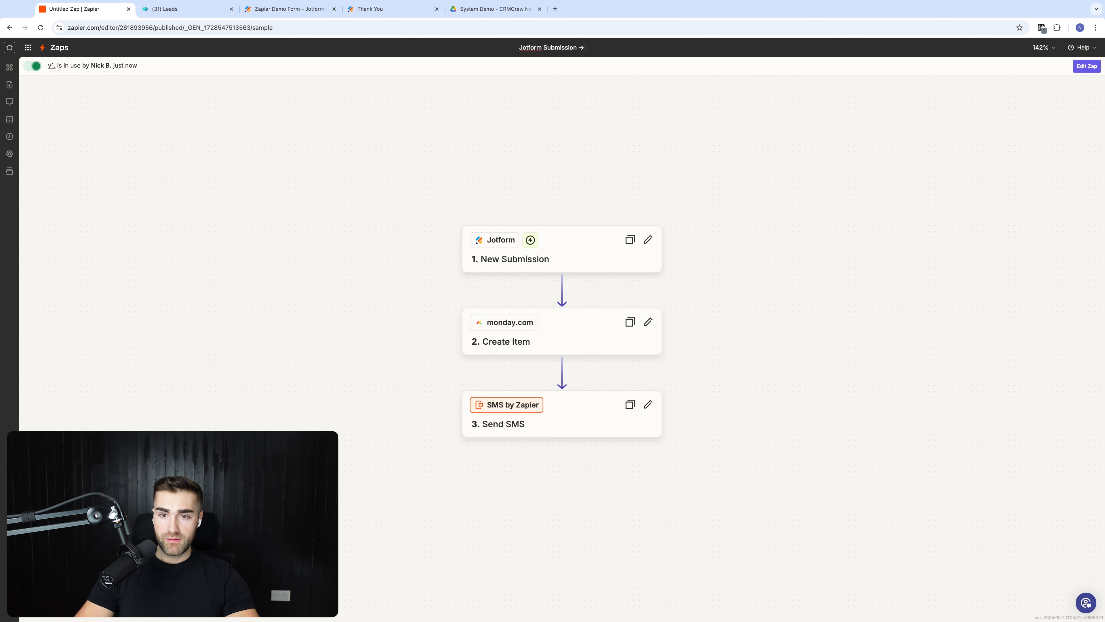
{"action": "type", "text": " Monday.com"}
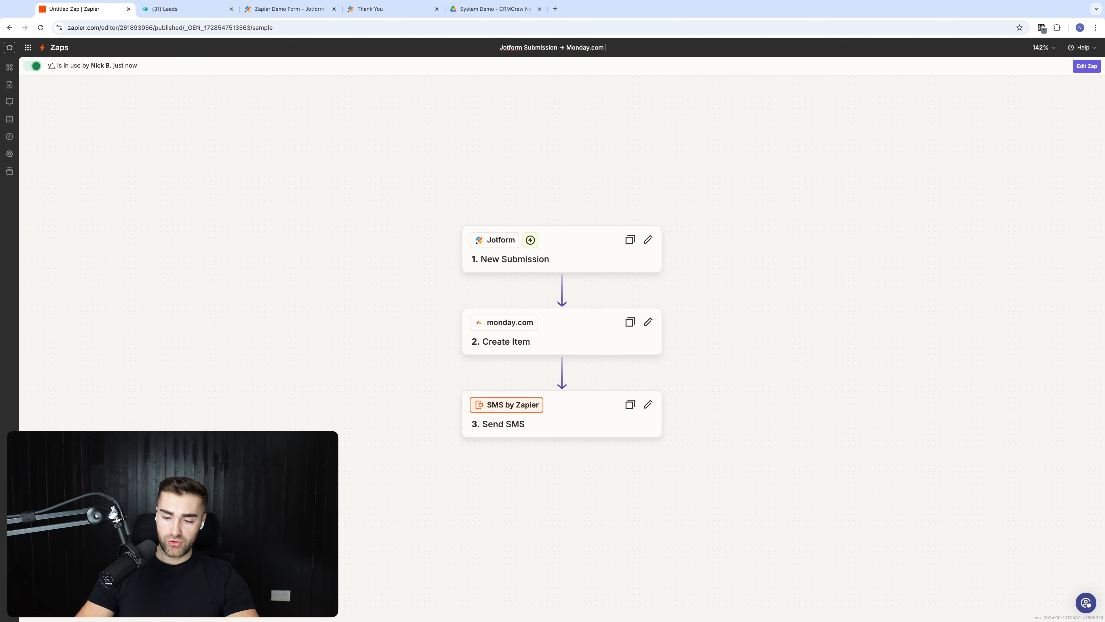
{"action": "type", "text": " -> SMS"}
{"action": "key", "text": "Return"}
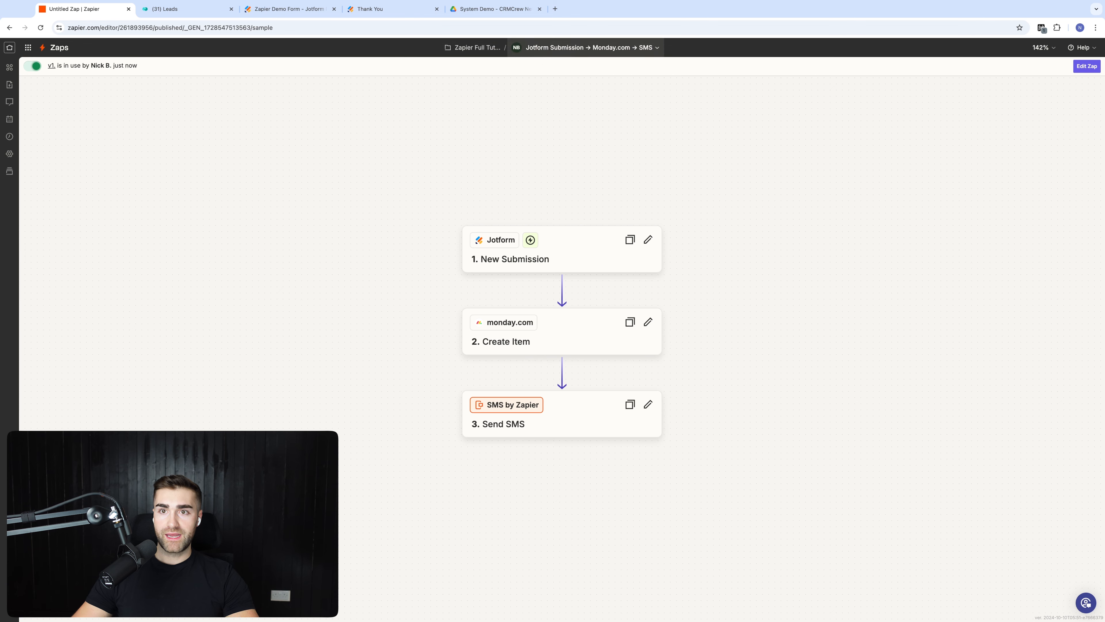
Step: Close the old Thank You tab and open the live Zapier Demo Form in a new tab
{"action": "left_click", "coordinate": [663, 64]}
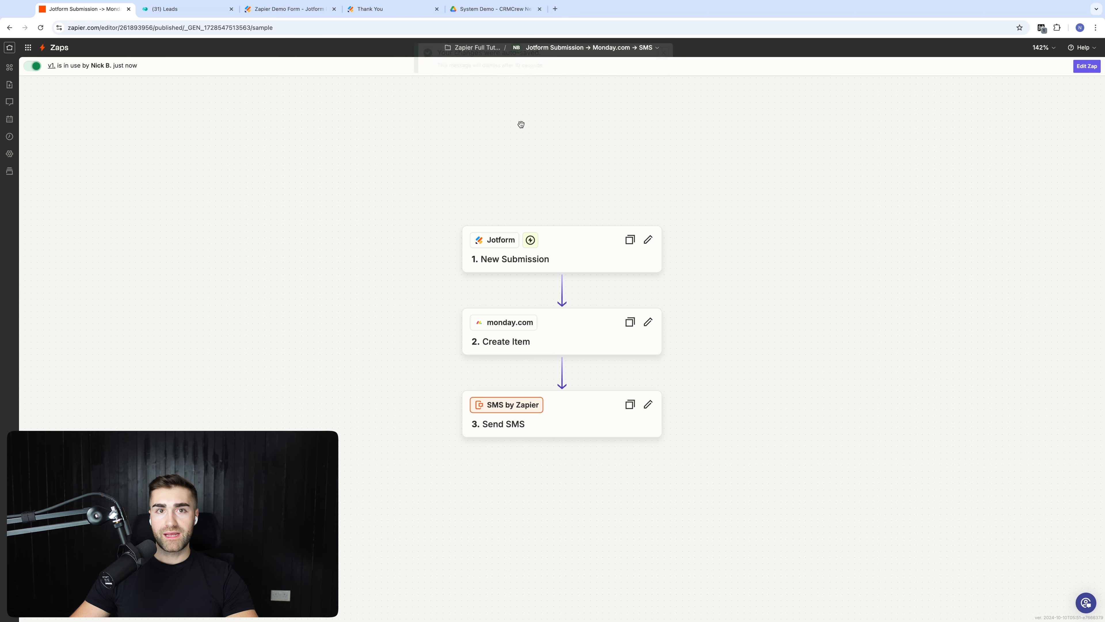
{"action": "left_click", "coordinate": [383, 14]}
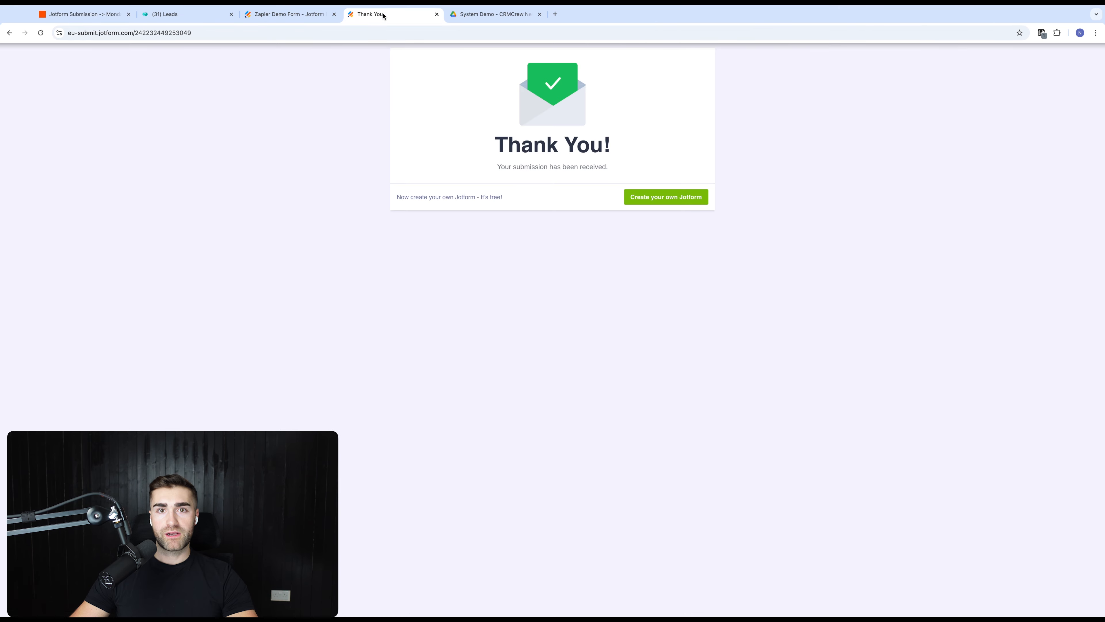
{"action": "key", "text": "super+w"}
{"action": "left_click", "coordinate": [289, 14]}
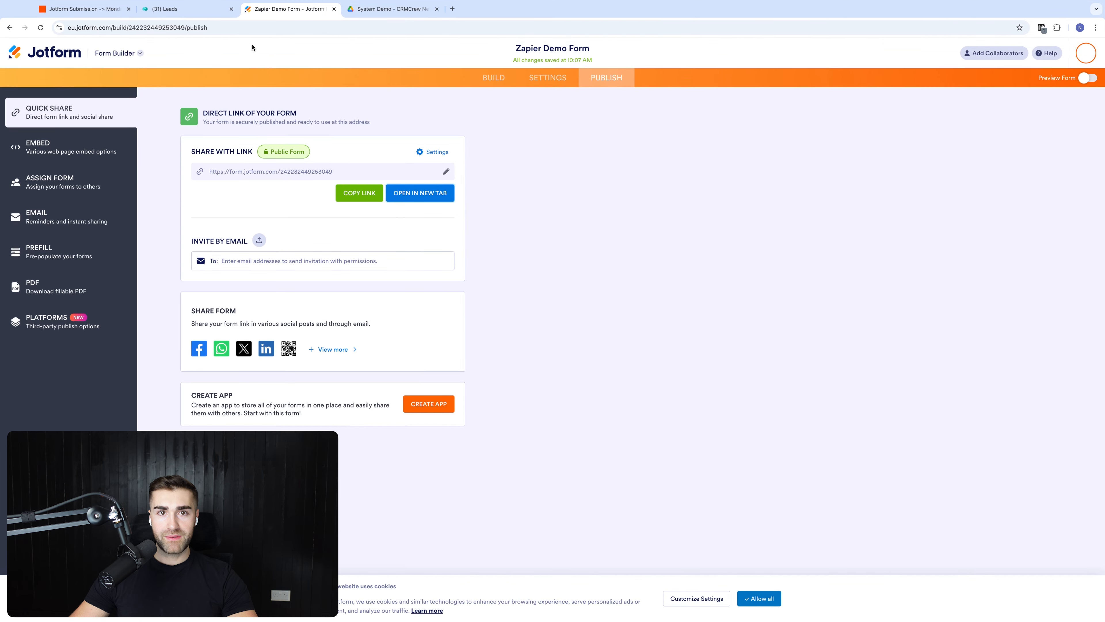
{"action": "left_click", "coordinate": [430, 196]}
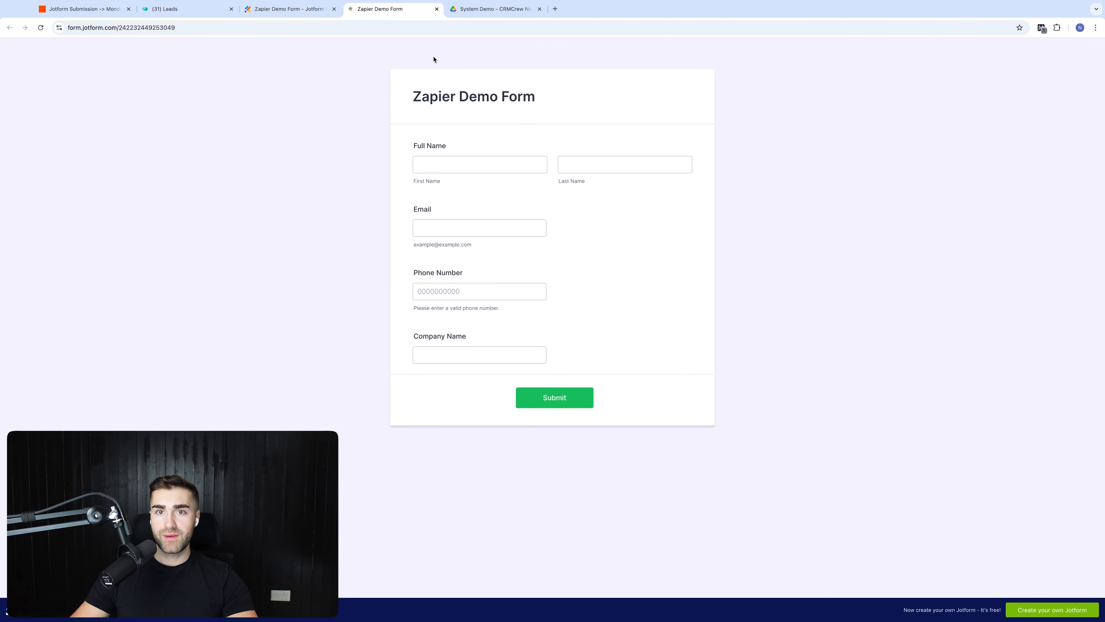
Step: Submit the form with a test name, an e-mail address and company 'Zapier Test', then check the Leads board
{"action": "left_click", "coordinate": [450, 166]}
{"action": "type", "text": "Zapier"}
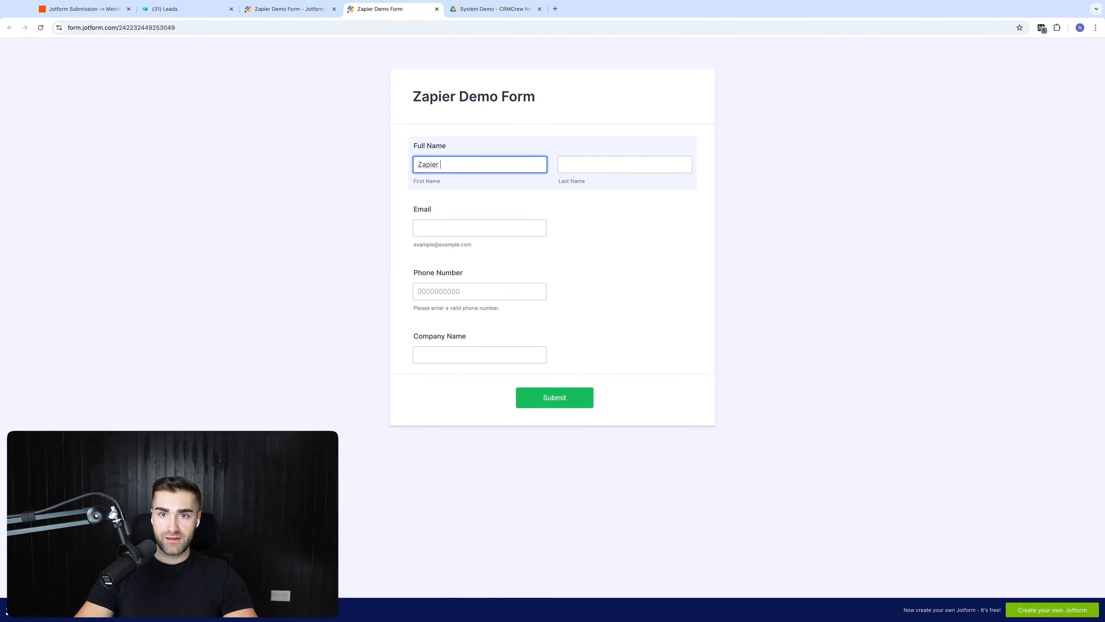
{"action": "key", "text": "Tab"}
{"action": "left_click", "coordinate": [478, 228]}
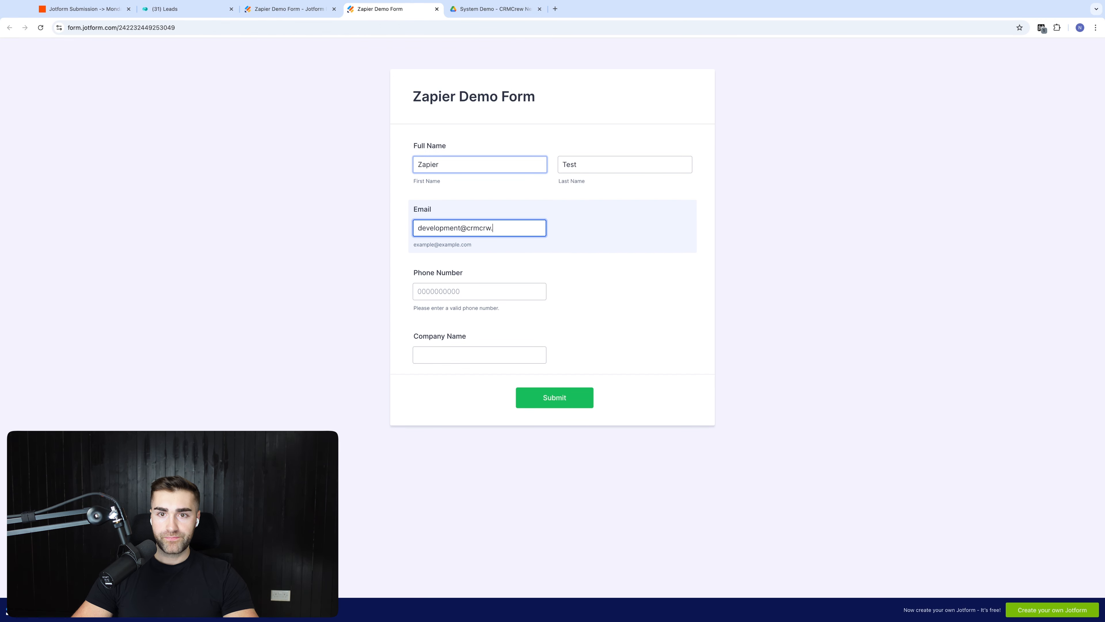
{"action": "key", "text": "Tab"}
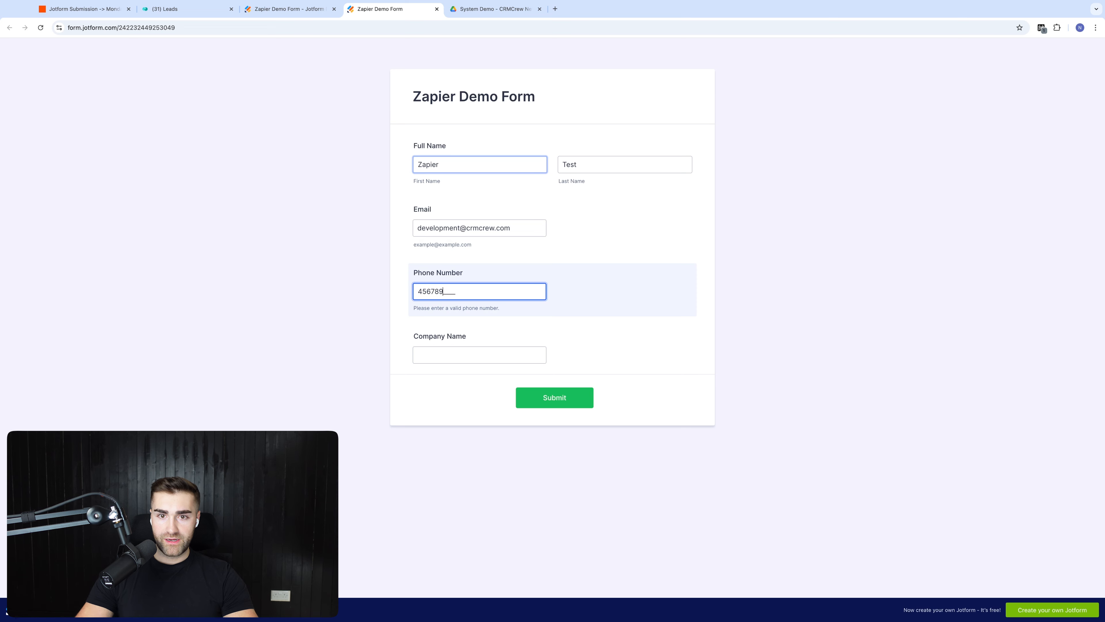
{"action": "left_click", "coordinate": [479, 354]}
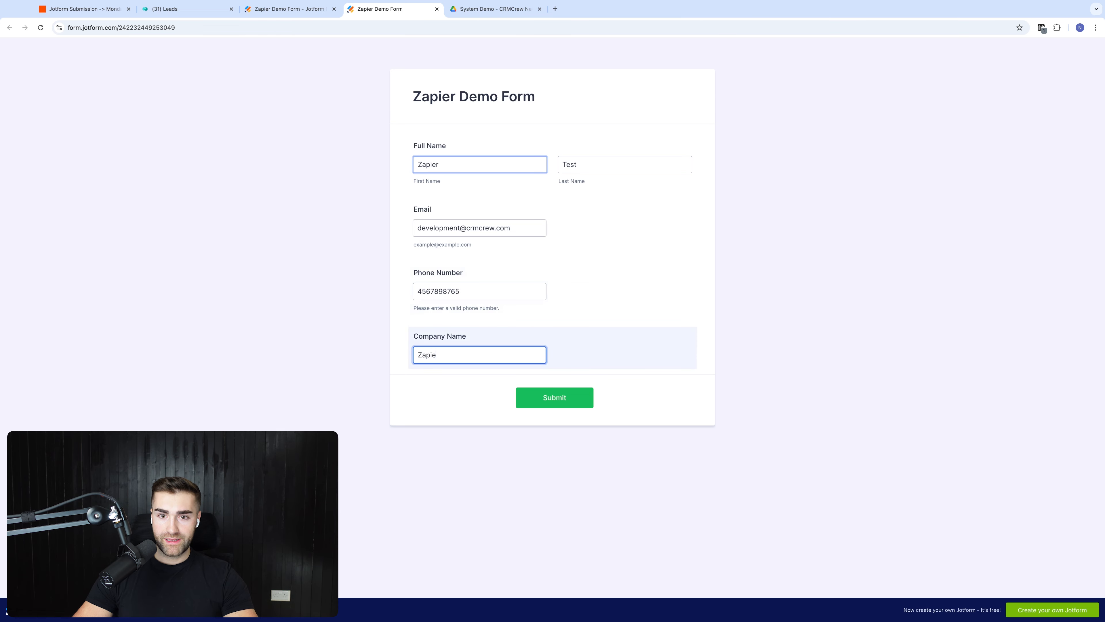
{"action": "type", "text": "Zapier Test"}
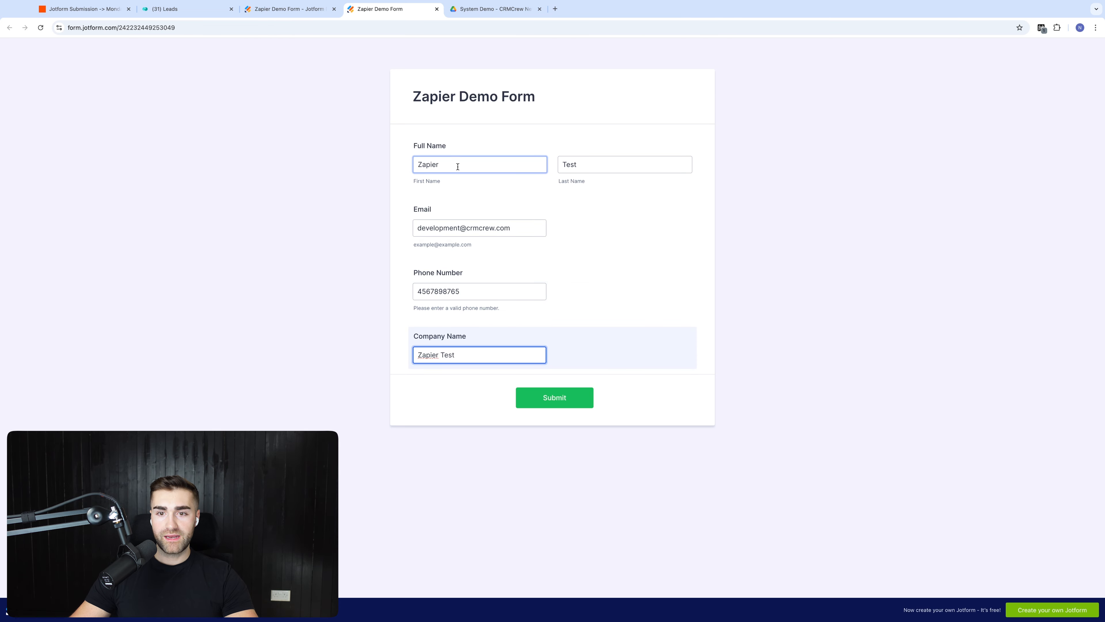
{"action": "left_click", "coordinate": [526, 393]}
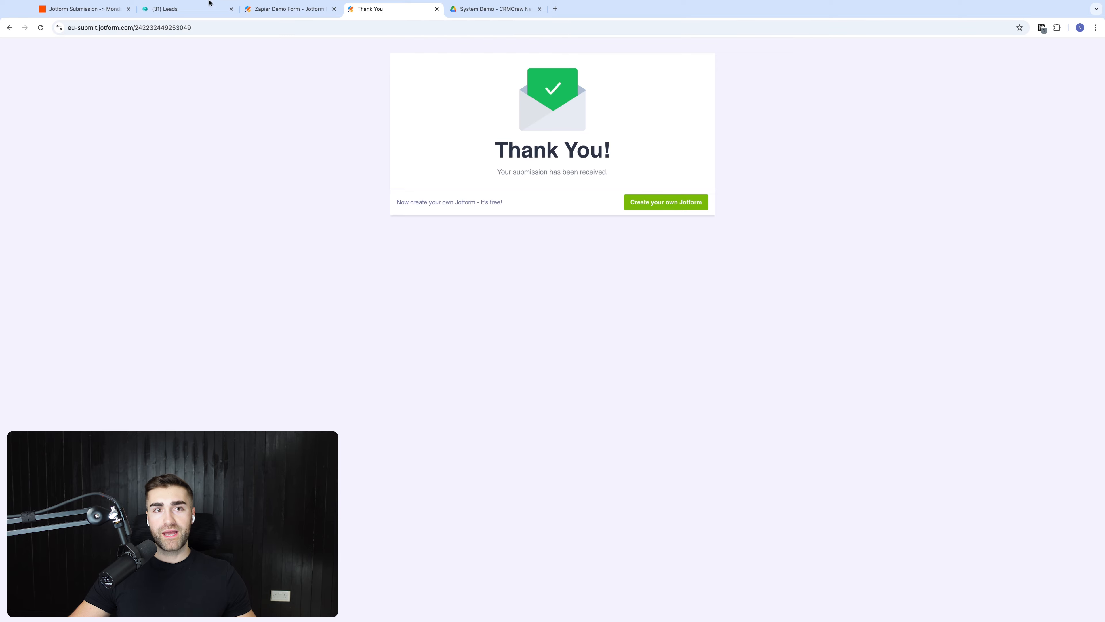
{"action": "left_click", "coordinate": [208, 6]}
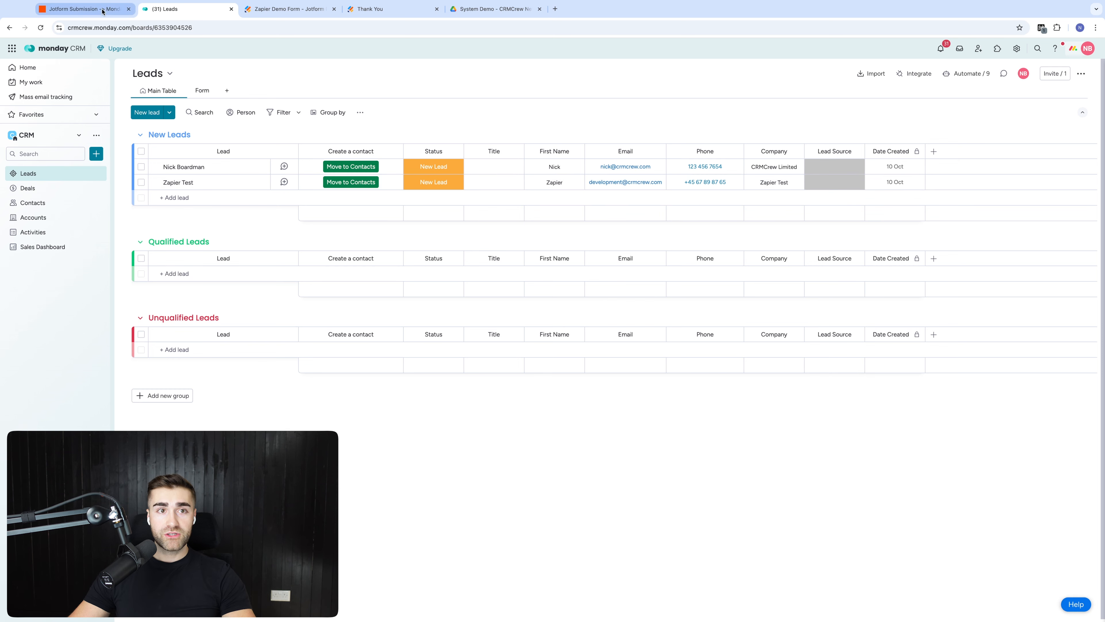
Step: Switch back to Zapier's published Jotform → monday.com → SMS Zap after checking the new lead
{"action": "left_click", "coordinate": [82, 9]}
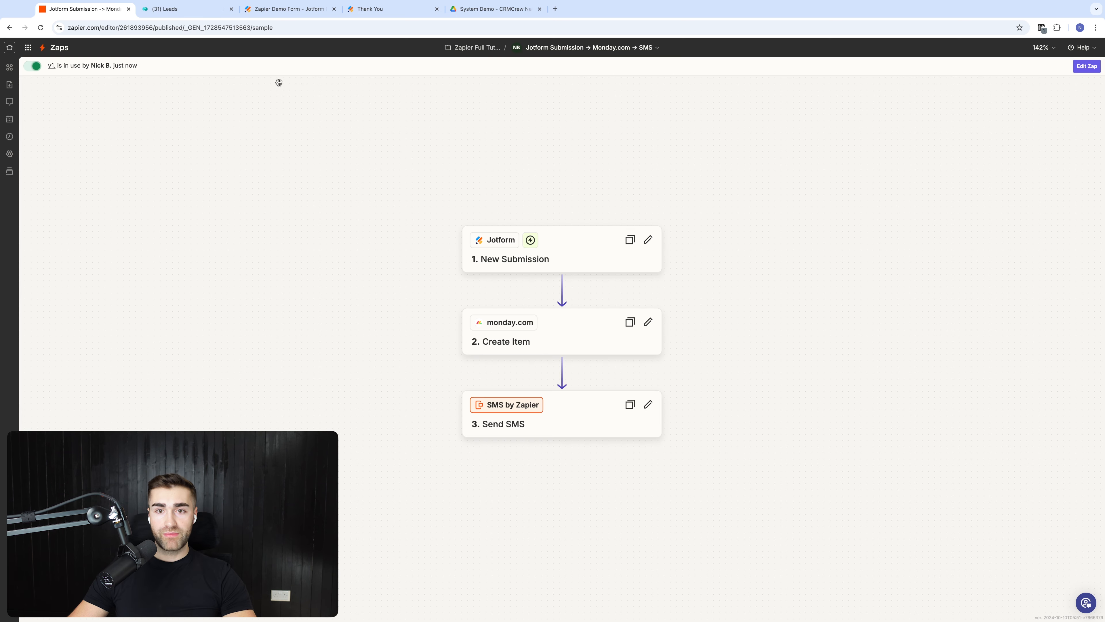
Step: Reload the Zapier Full Tutorial folder to list the new Zap, then revisit monday's Leads board
{"action": "left_click", "coordinate": [482, 49]}
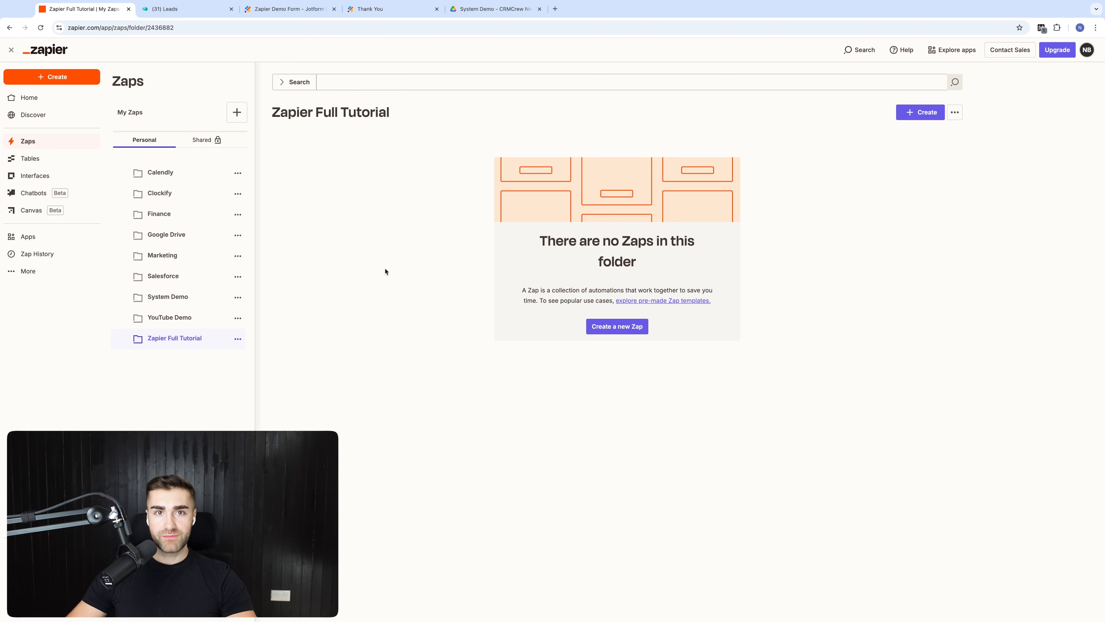
{"action": "key", "text": "super+r"}
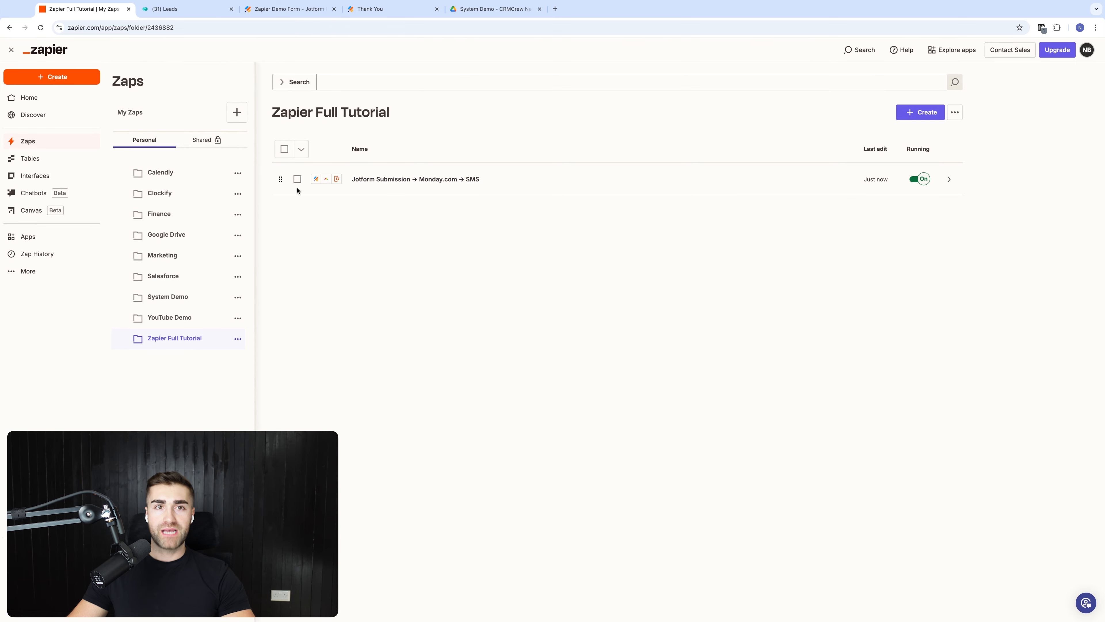
{"action": "left_click", "coordinate": [184, 11]}
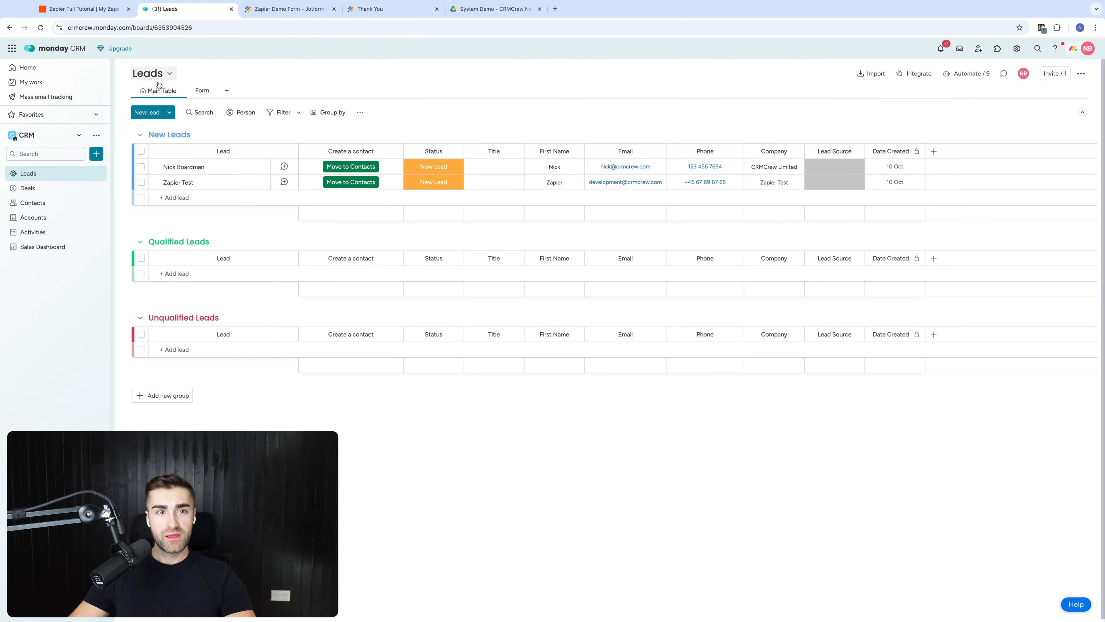
Step: View the Stage labels, including Won, on monday's Deals board, then go back to the Zapier folder
{"action": "left_click", "coordinate": [38, 193]}
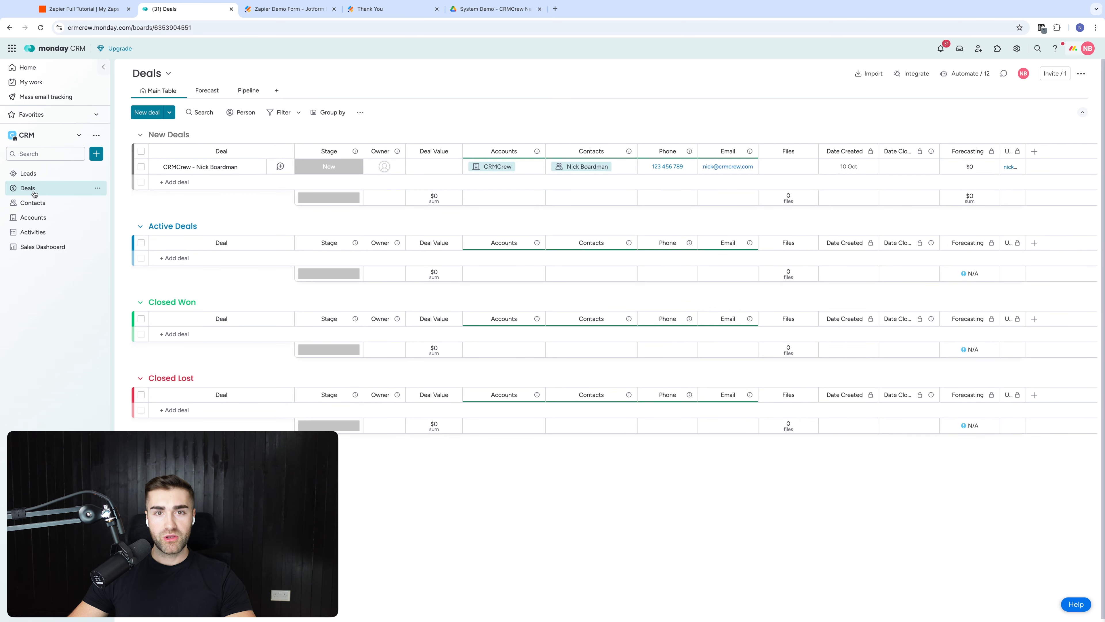
{"action": "left_click", "coordinate": [307, 172]}
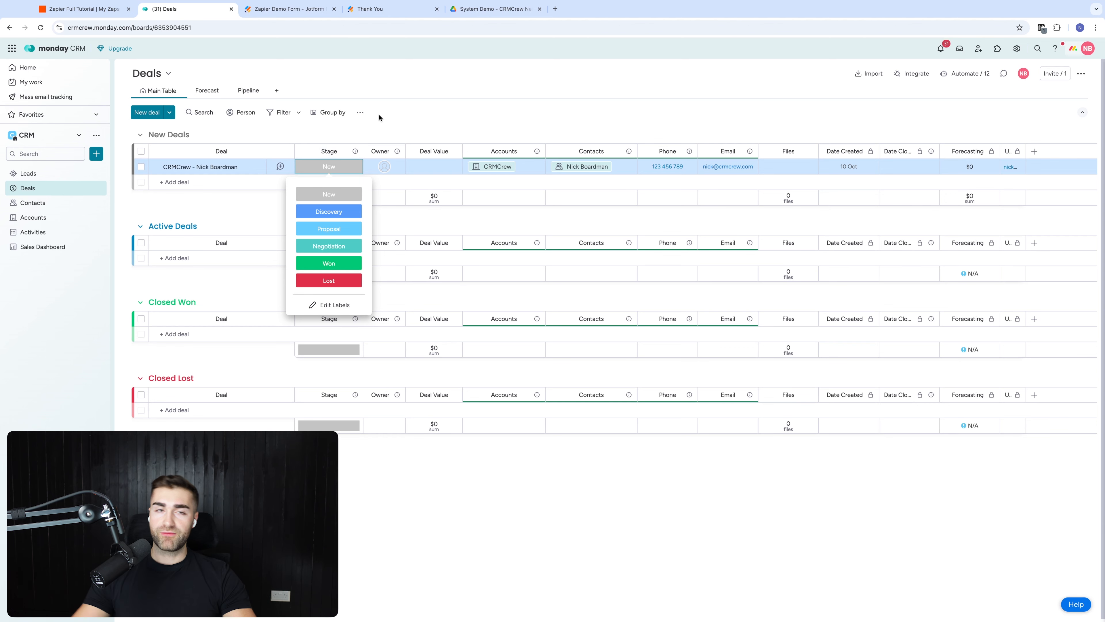
{"action": "left_click", "coordinate": [117, 6]}
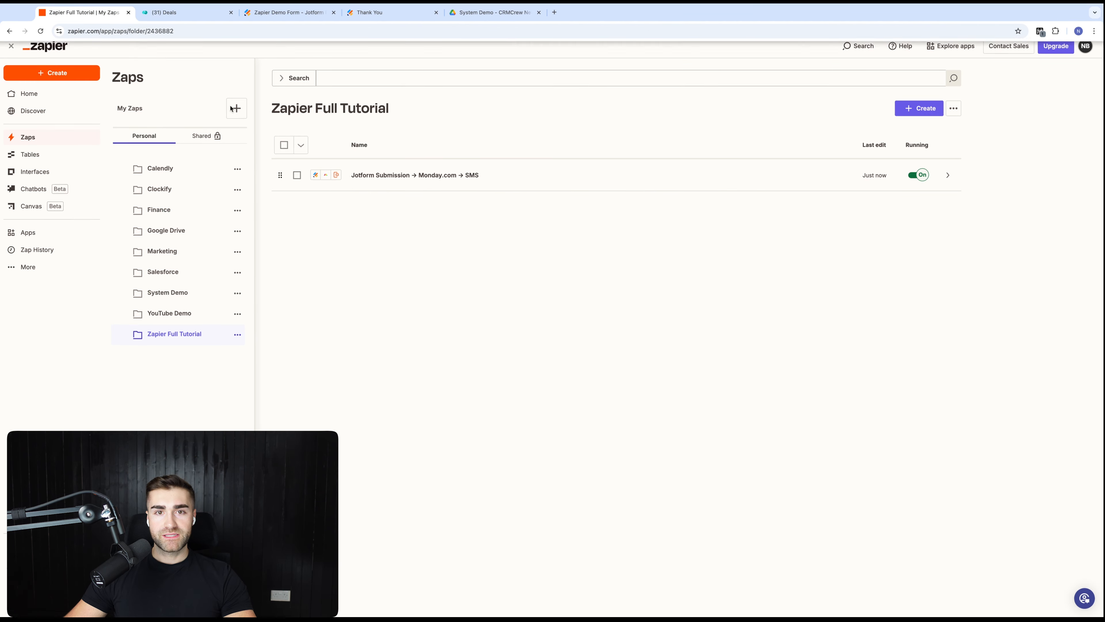
Step: Create a new draft Zap with monday.com as its trigger app, leaving the trigger event unset
{"action": "left_click", "coordinate": [900, 114]}
{"action": "left_click", "coordinate": [881, 138]}
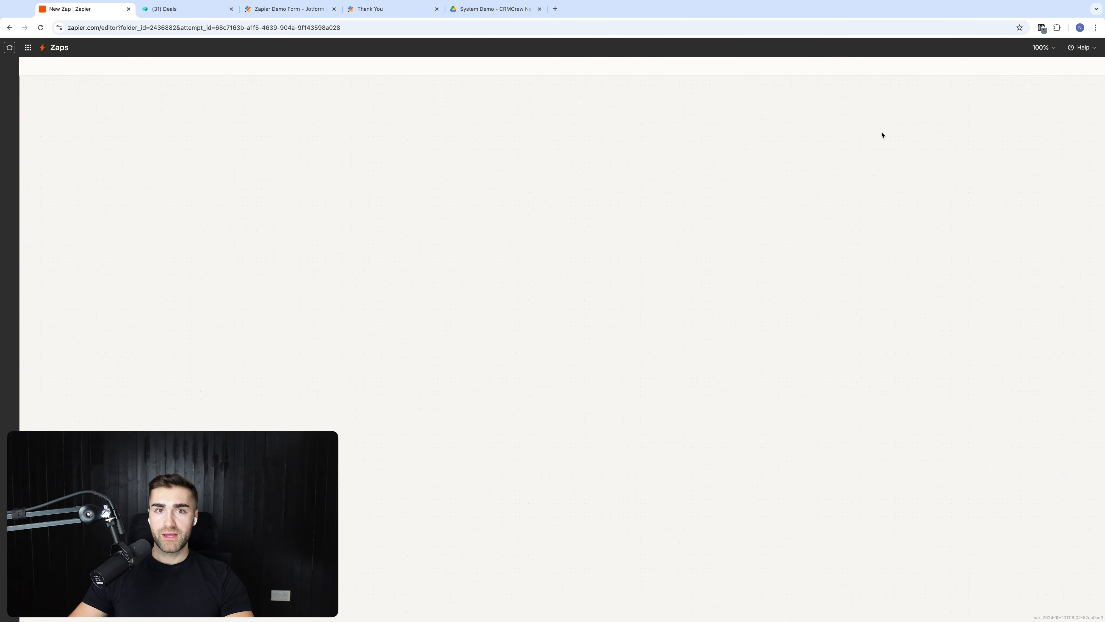
{"action": "left_click", "coordinate": [523, 346]}
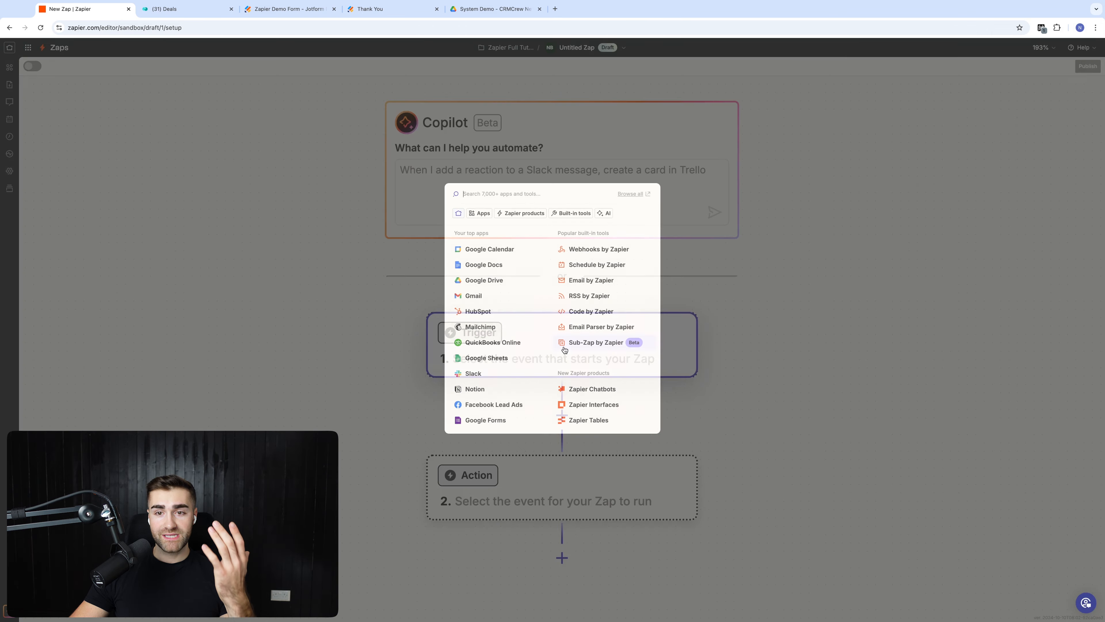
{"action": "type", "text": "monday.c"}
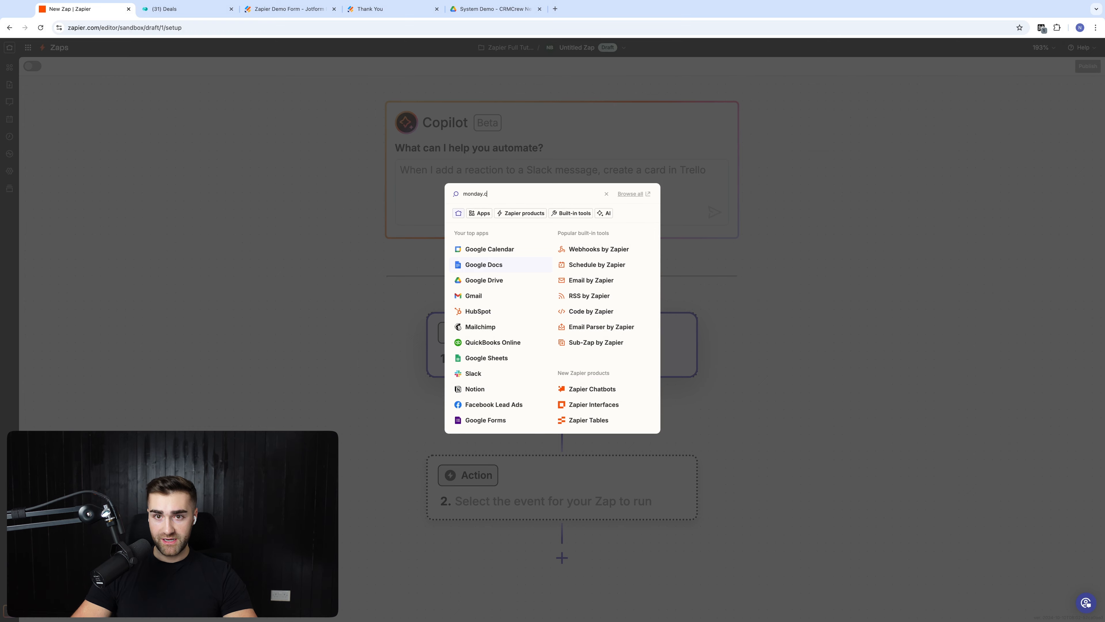
{"action": "type", "text": "om"}
{"action": "left_click", "coordinate": [475, 217]}
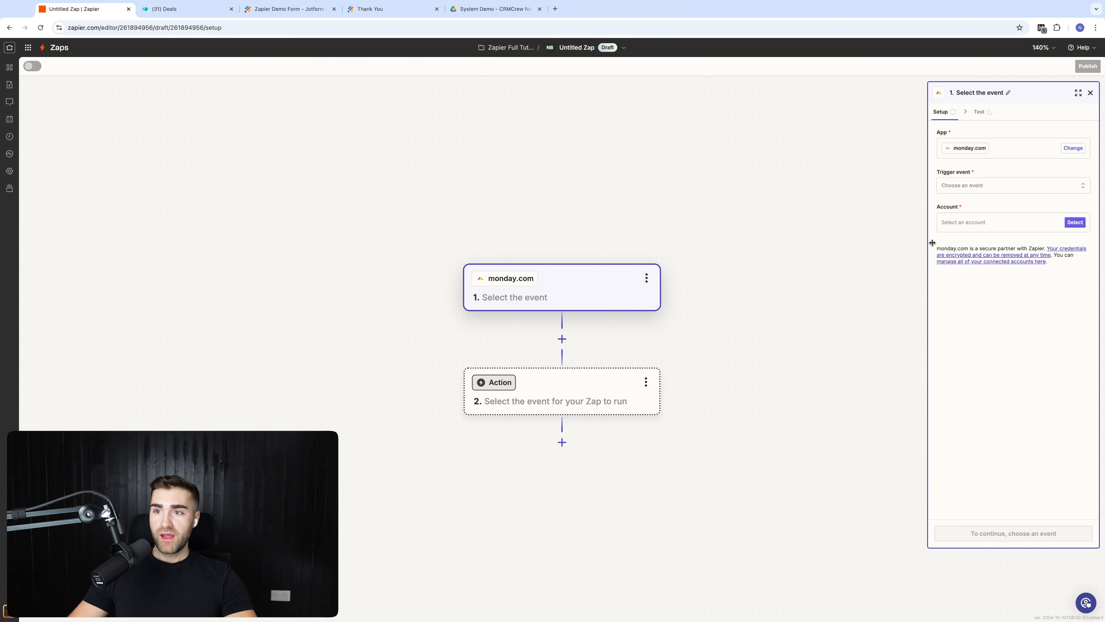
{"action": "left_click", "coordinate": [949, 189]}
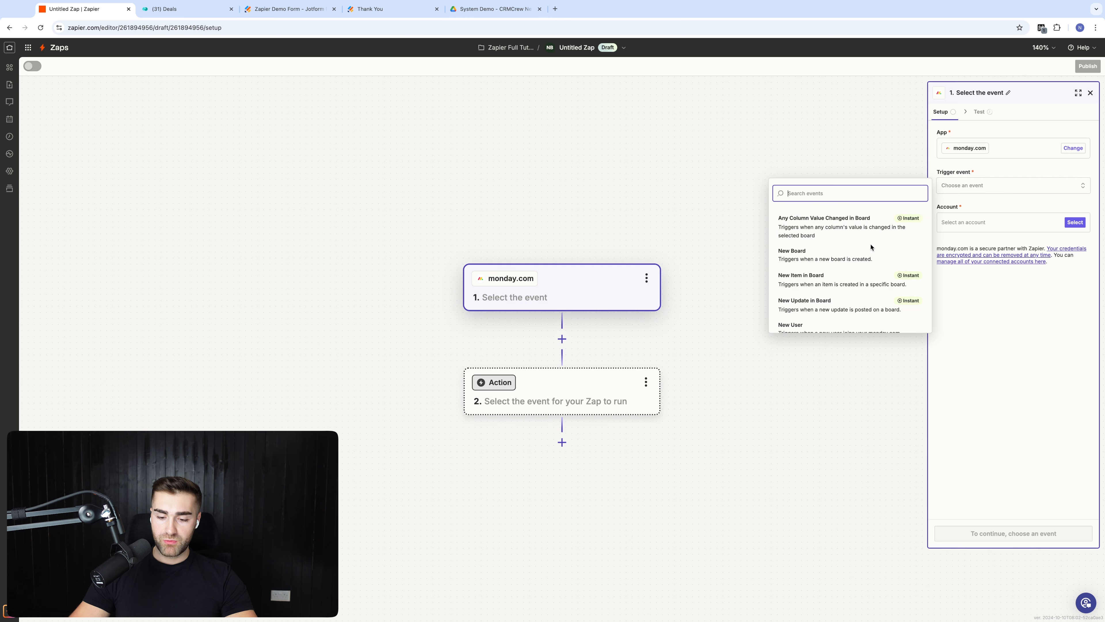
{"action": "type", "text": "specific"}
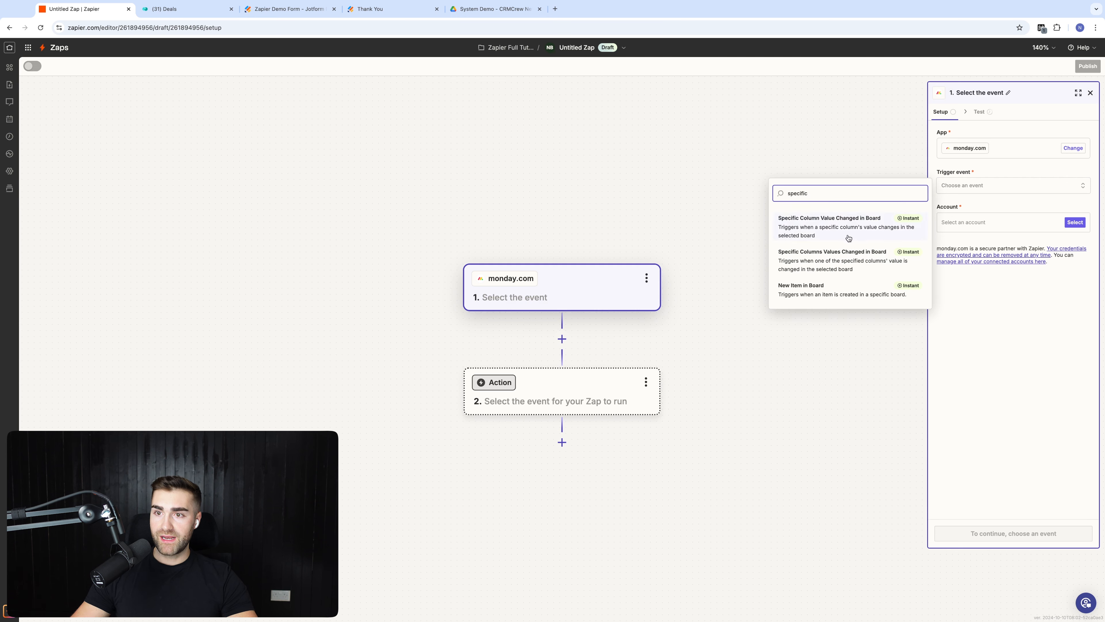
{"action": "left_click", "coordinate": [1062, 305]}
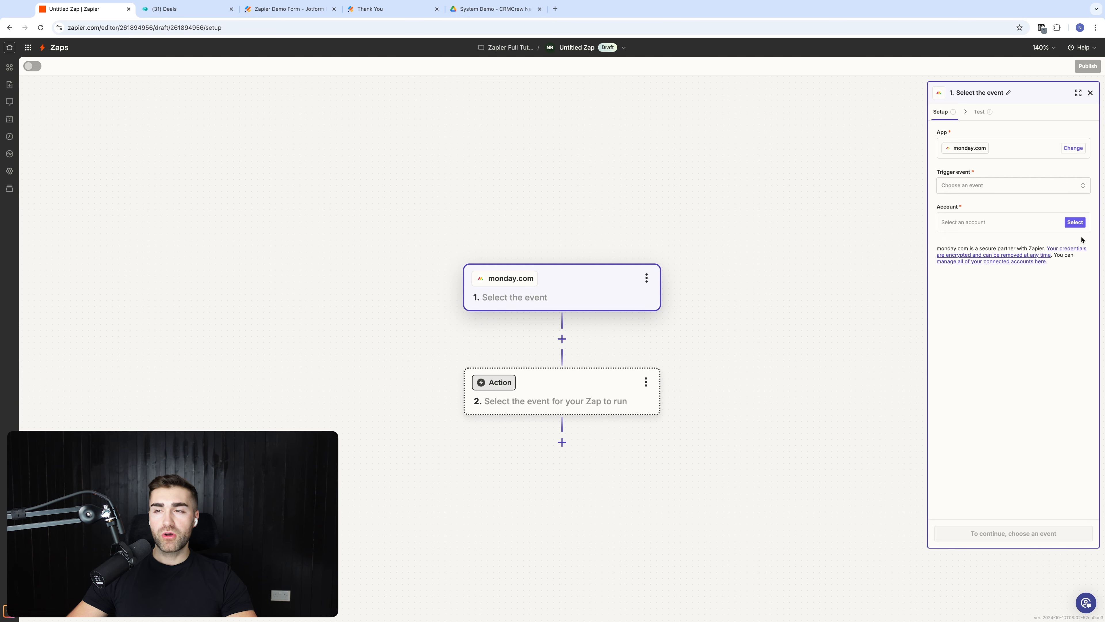
Step: Swap the trigger app to Salesforce
{"action": "left_click", "coordinate": [1073, 148]}
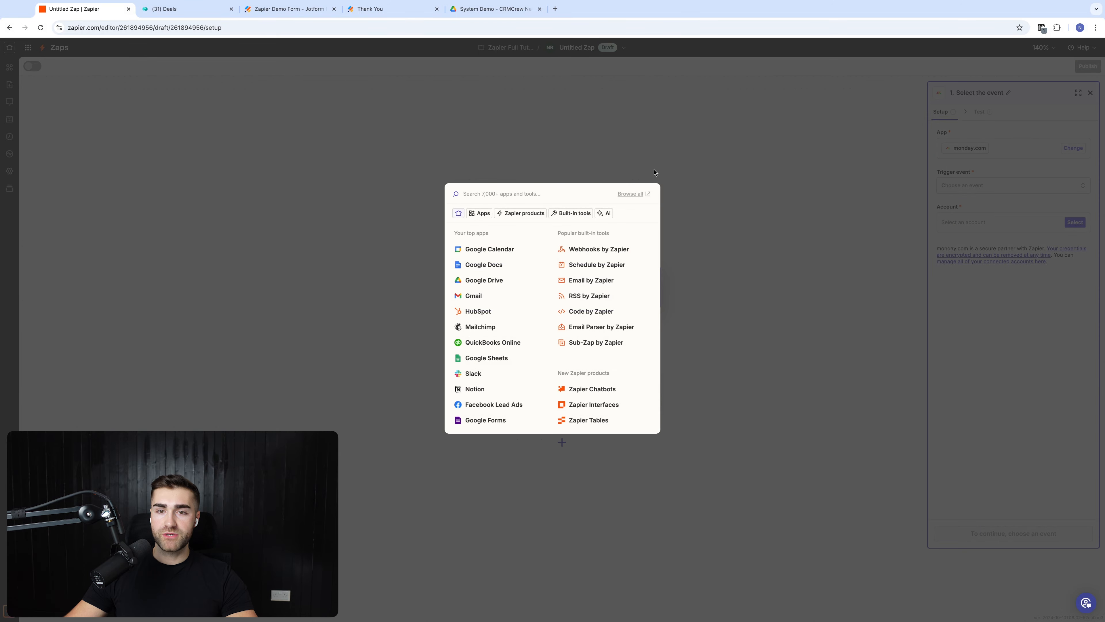
{"action": "type", "text": "salesforce"}
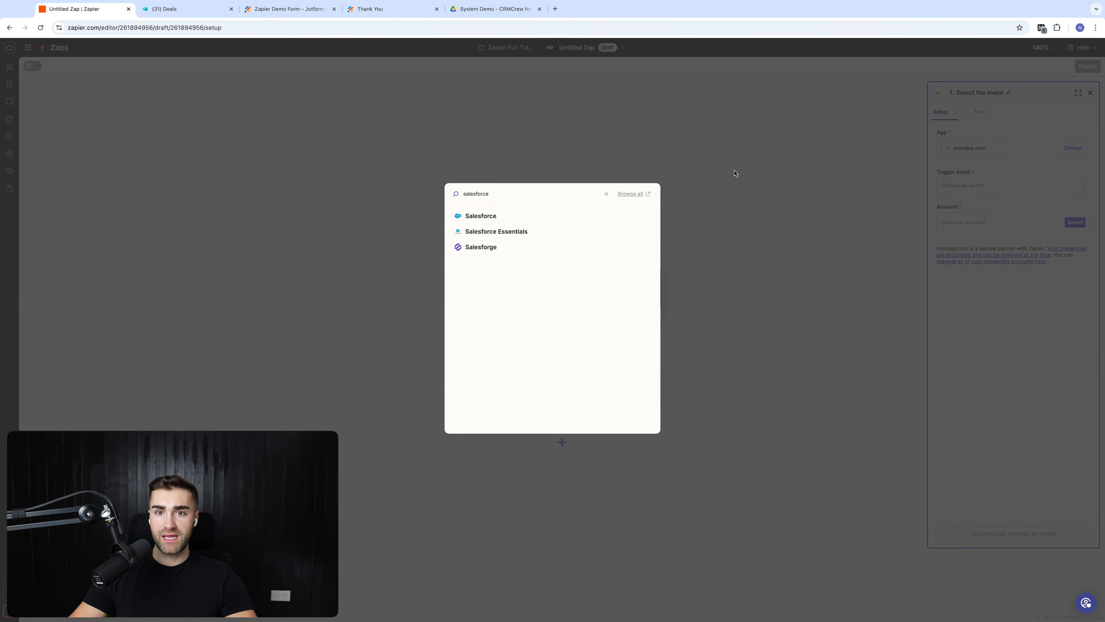
{"action": "left_click", "coordinate": [546, 222]}
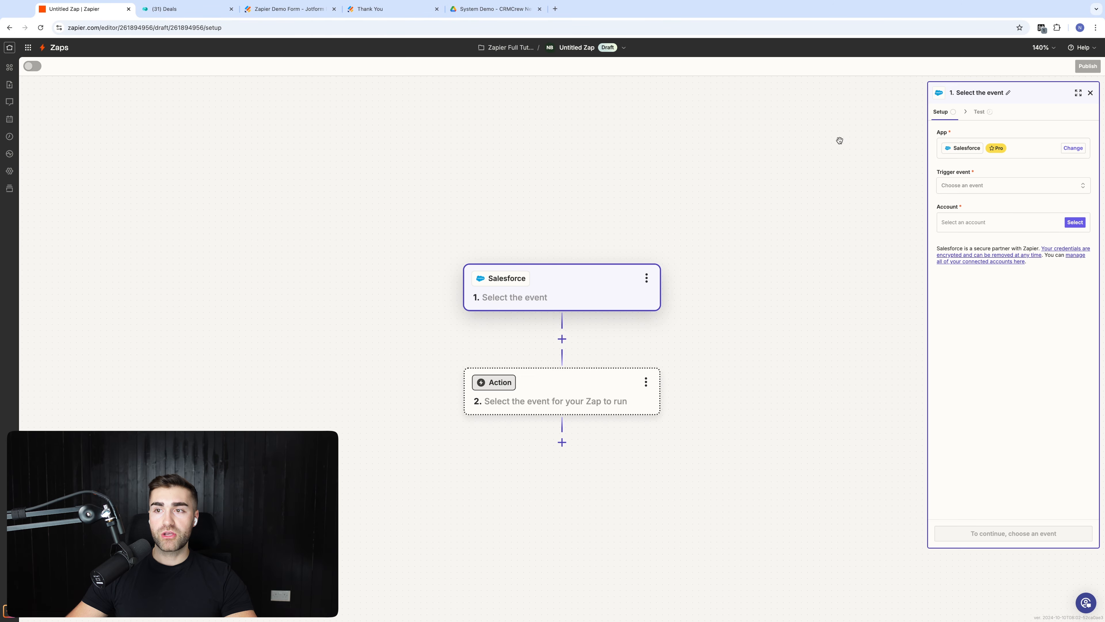
Step: Browse Salesforce's trigger events, then search the app picker for 'mo' to find monday.com
{"action": "left_click", "coordinate": [958, 185]}
{"action": "scroll", "coordinate": [824, 260], "scroll_direction": "down", "scroll_amount": 3}
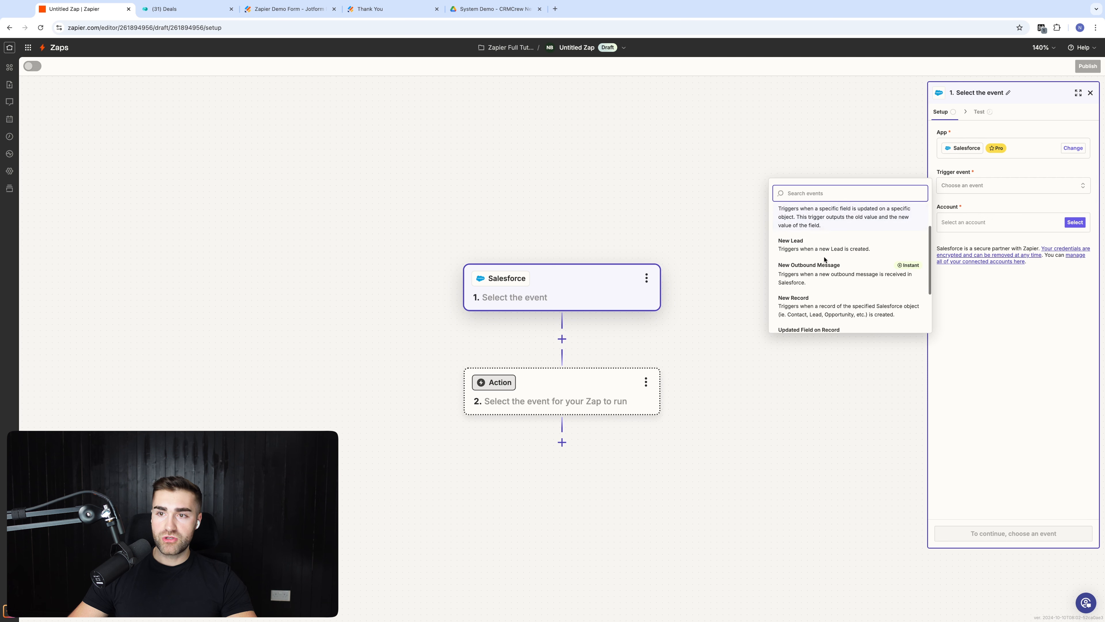
{"action": "scroll", "coordinate": [815, 257], "scroll_direction": "down", "scroll_amount": 1}
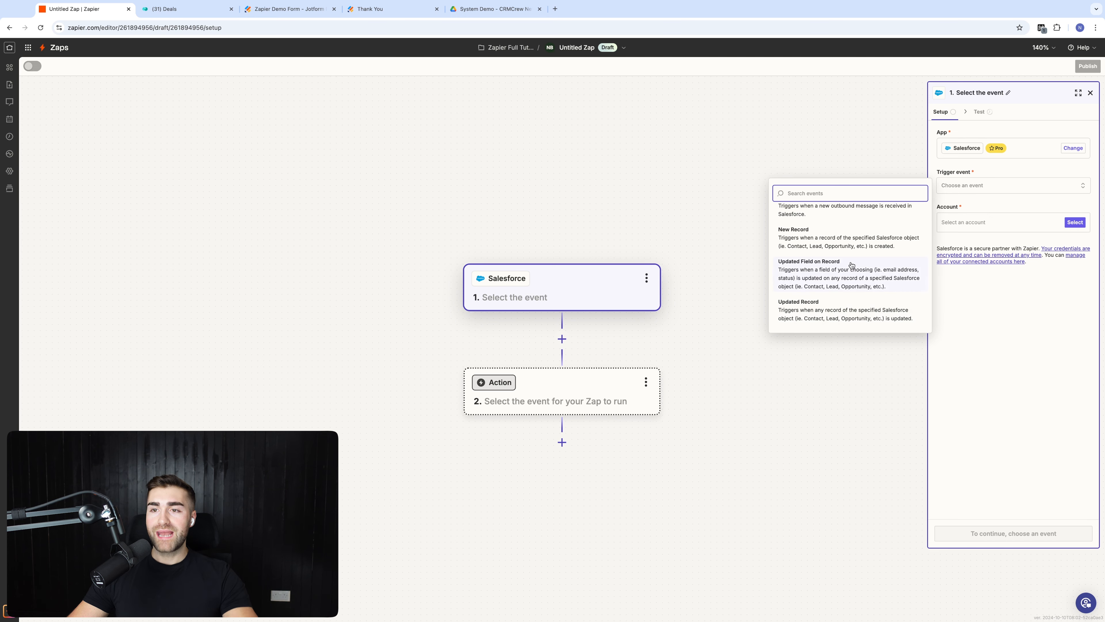
{"action": "scroll", "coordinate": [852, 265], "scroll_direction": "up", "scroll_amount": 4}
{"action": "scroll", "coordinate": [826, 287], "scroll_direction": "down", "scroll_amount": 2}
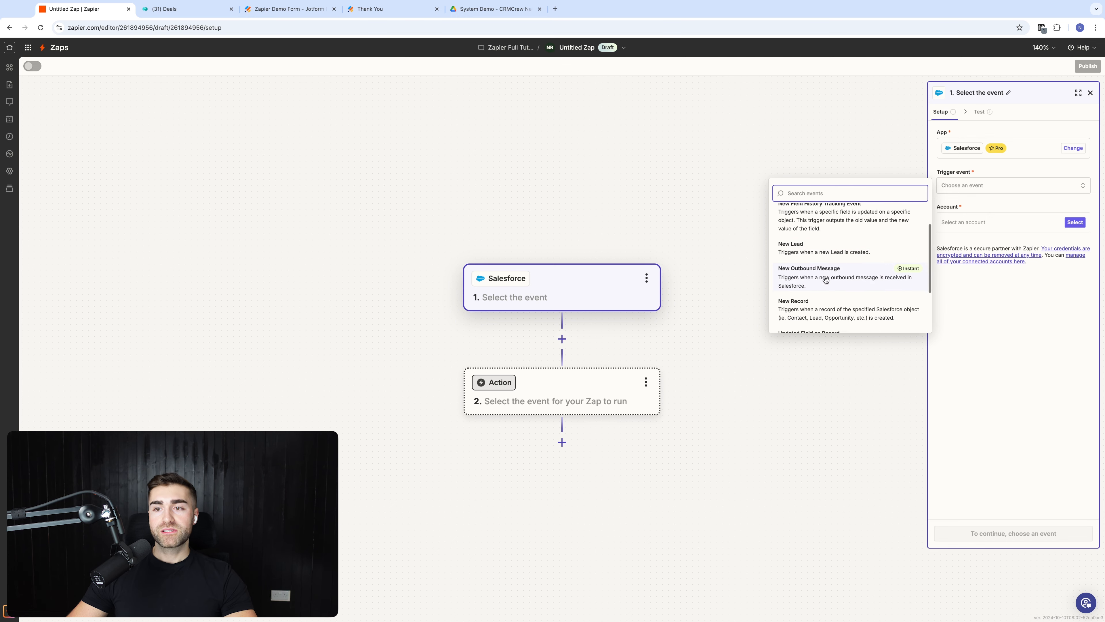
{"action": "scroll", "coordinate": [825, 292], "scroll_direction": "down", "scroll_amount": 2}
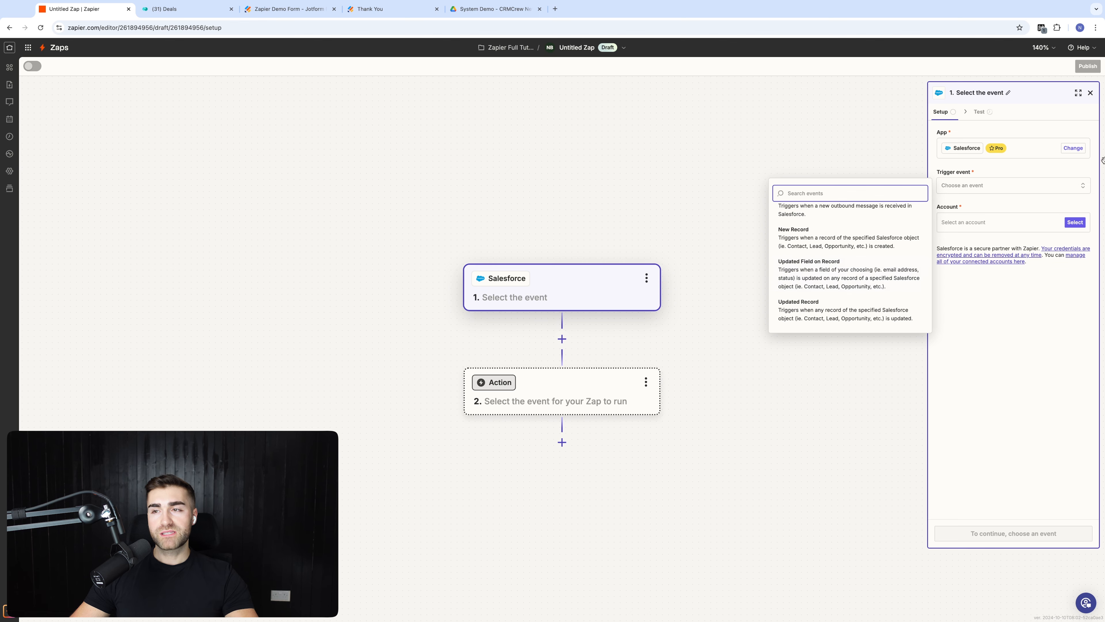
{"action": "left_click", "coordinate": [1074, 148]}
{"action": "type", "text": "monday"}
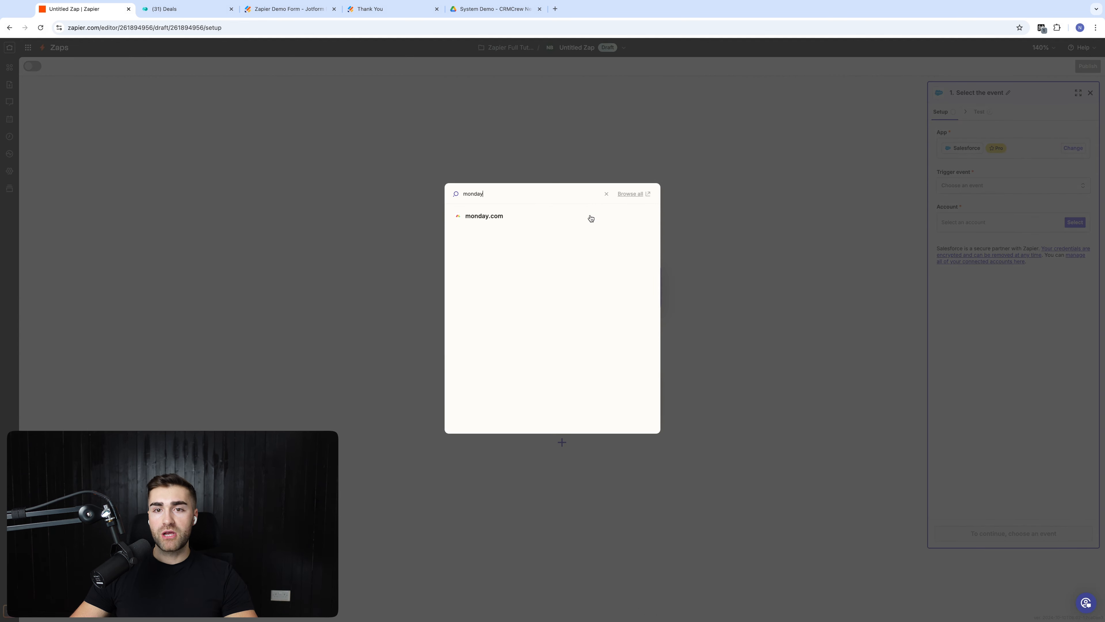
Step: Set the monday.com trigger to 'Specific Columns Values Changed in Board' with the existing account and continue
{"action": "left_click", "coordinate": [563, 221]}
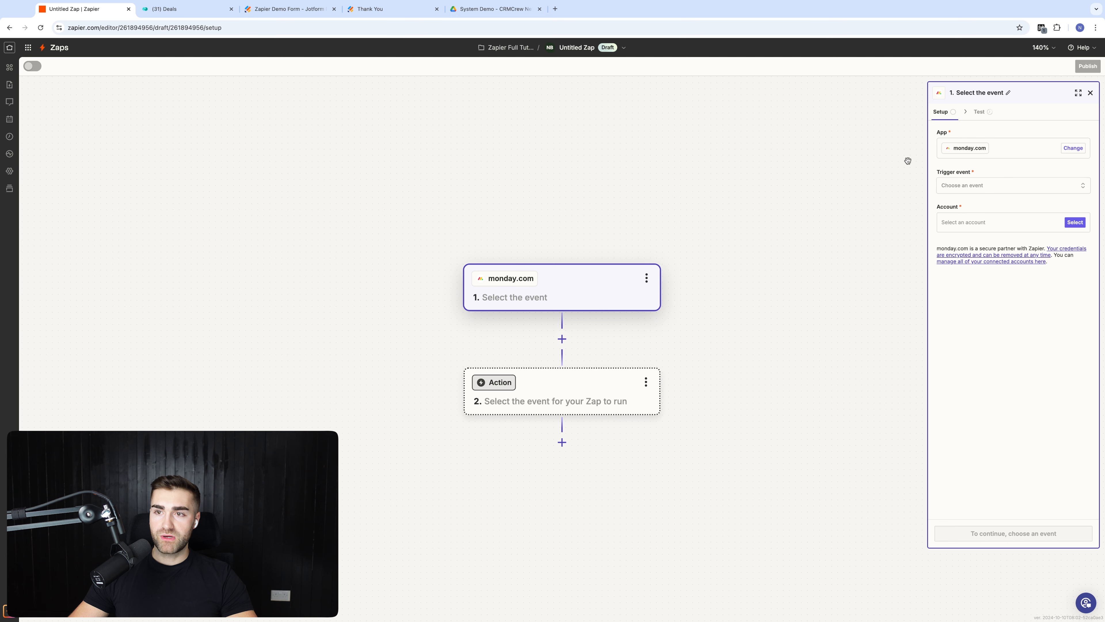
{"action": "left_click", "coordinate": [996, 226]}
{"action": "key", "text": "Escape"}
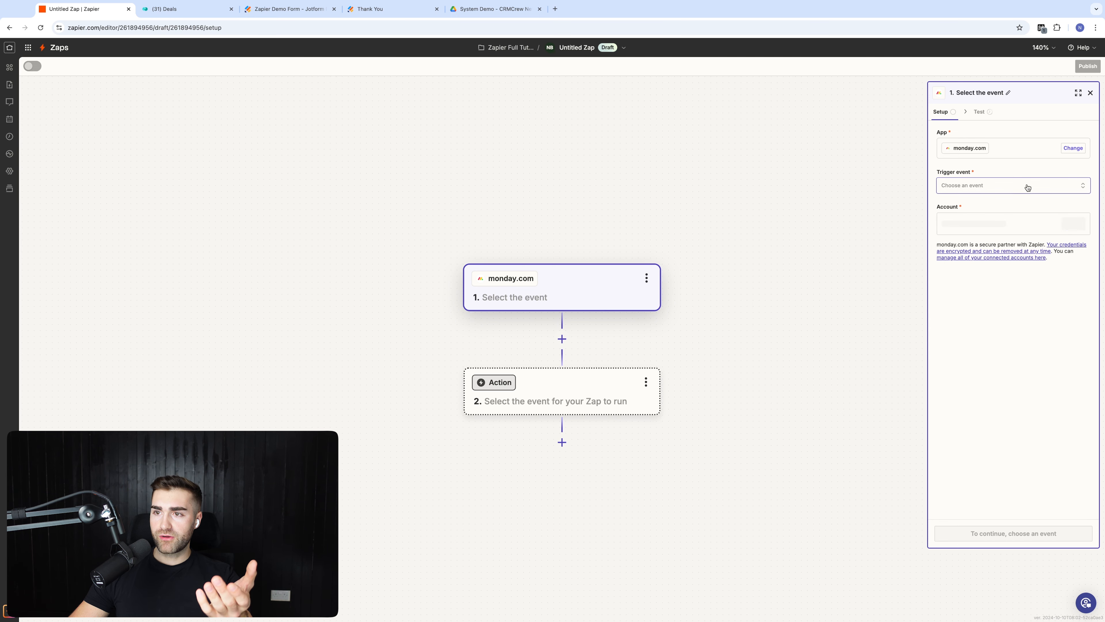
{"action": "left_click", "coordinate": [1003, 190]}
{"action": "type", "text": "speicif"}
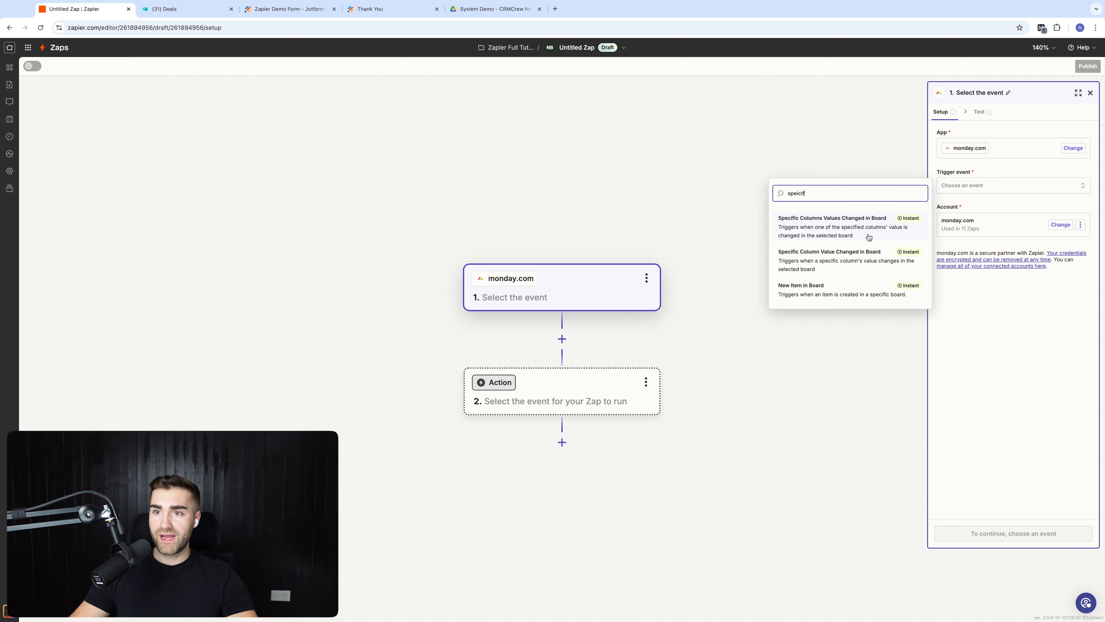
{"action": "left_click", "coordinate": [869, 237]}
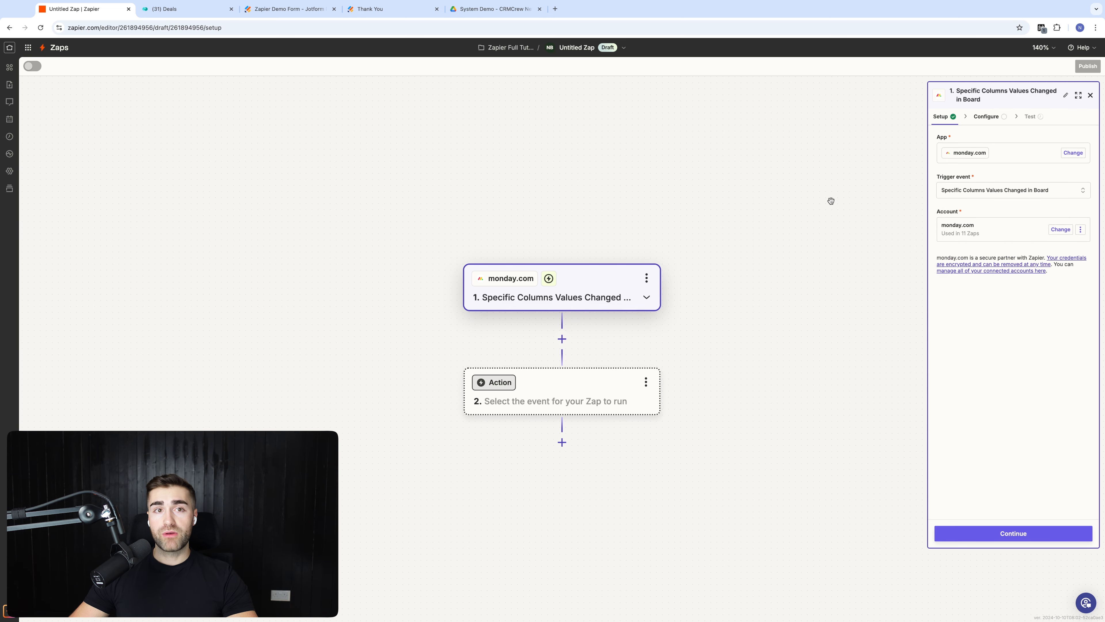
{"action": "left_click", "coordinate": [166, 9]}
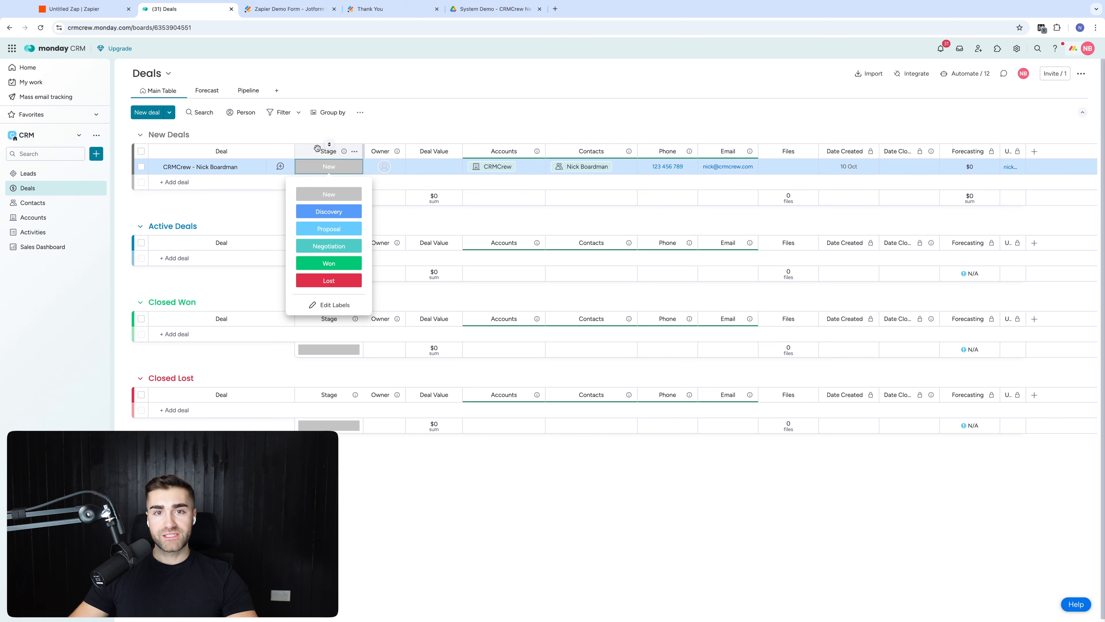
{"action": "left_click", "coordinate": [74, 9]}
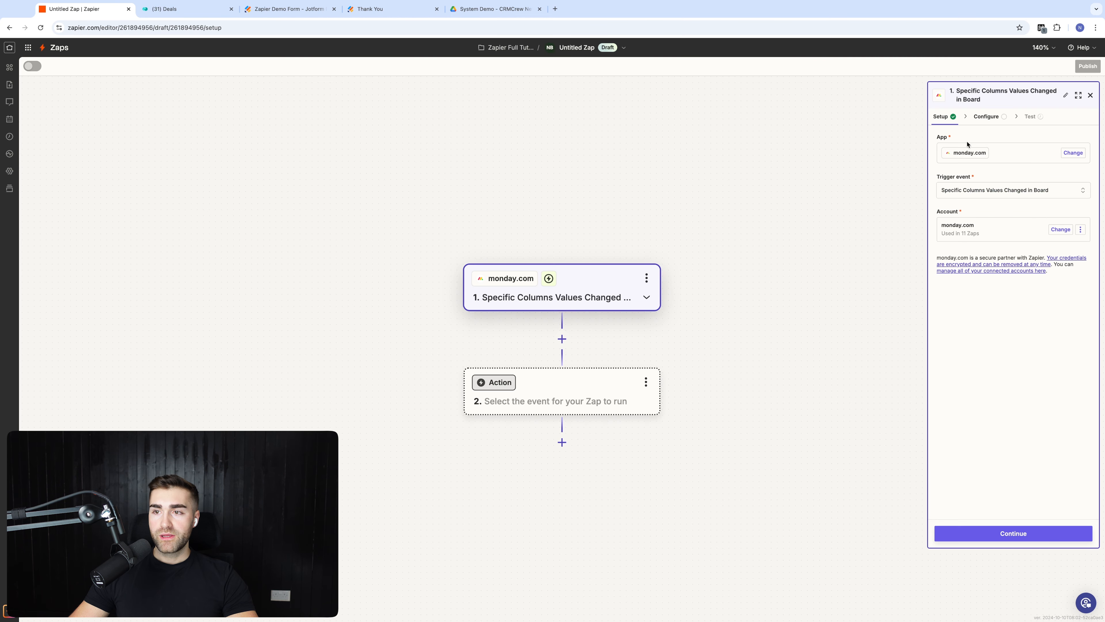
{"action": "left_click", "coordinate": [991, 538]}
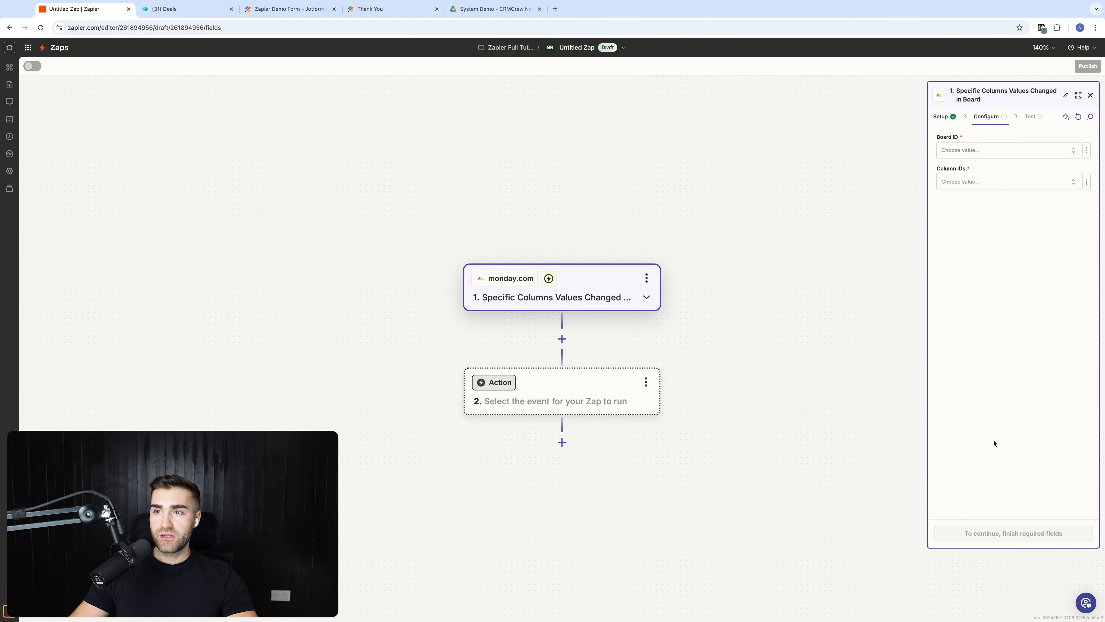
Step: Point the trigger at the Deals board (Board ID) and its Stage column (Column IDs), then continue
{"action": "left_click", "coordinate": [968, 152]}
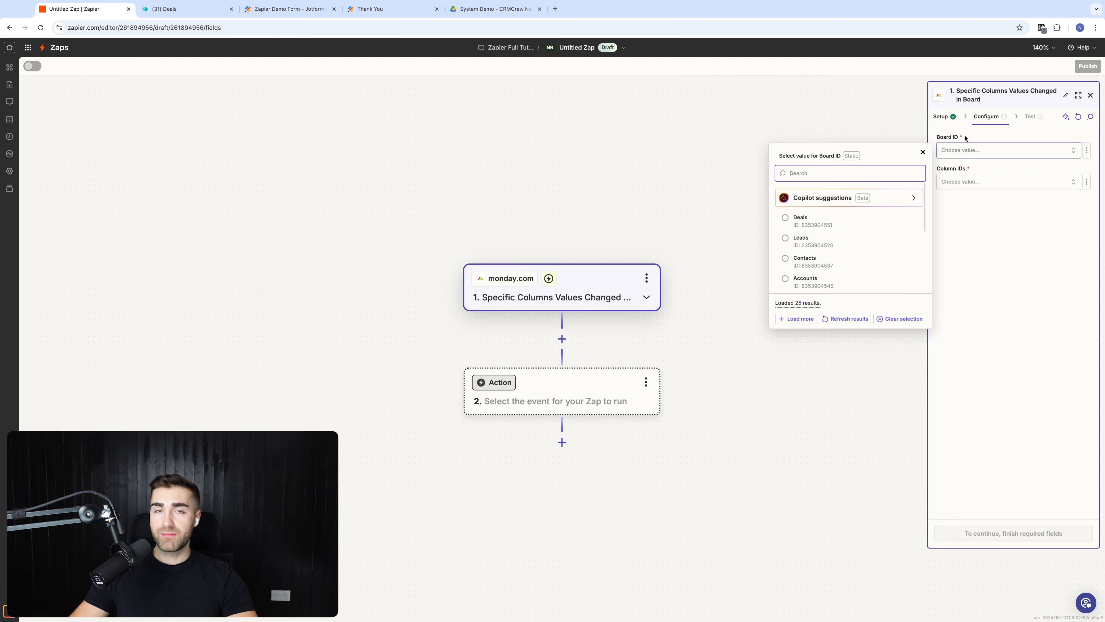
{"action": "left_click", "coordinate": [816, 221]}
{"action": "left_click", "coordinate": [1004, 186]}
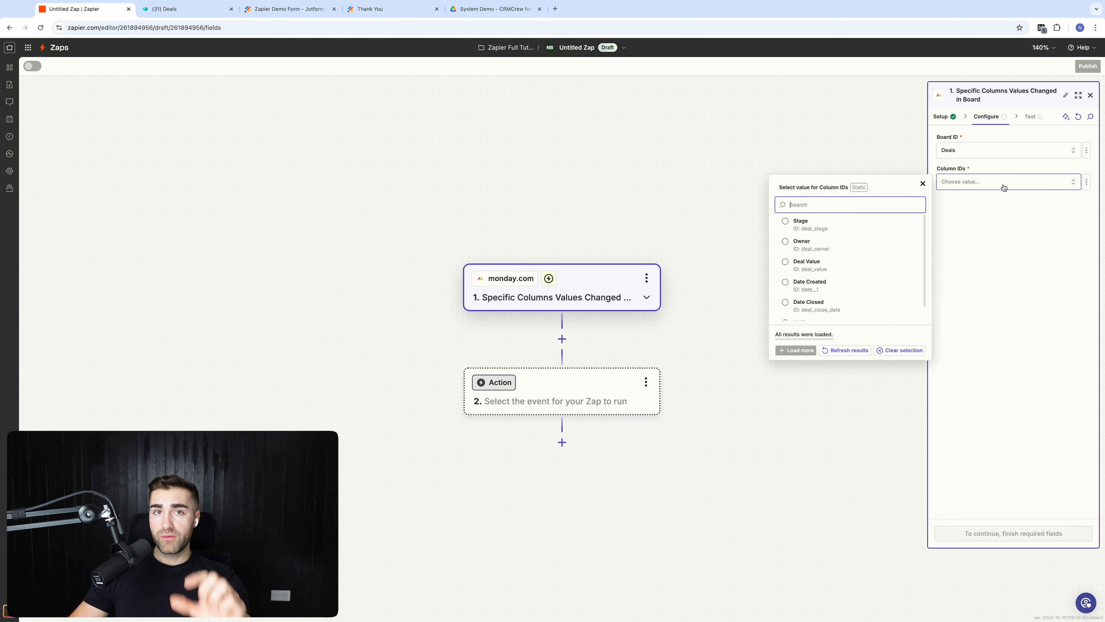
{"action": "left_click", "coordinate": [844, 226]}
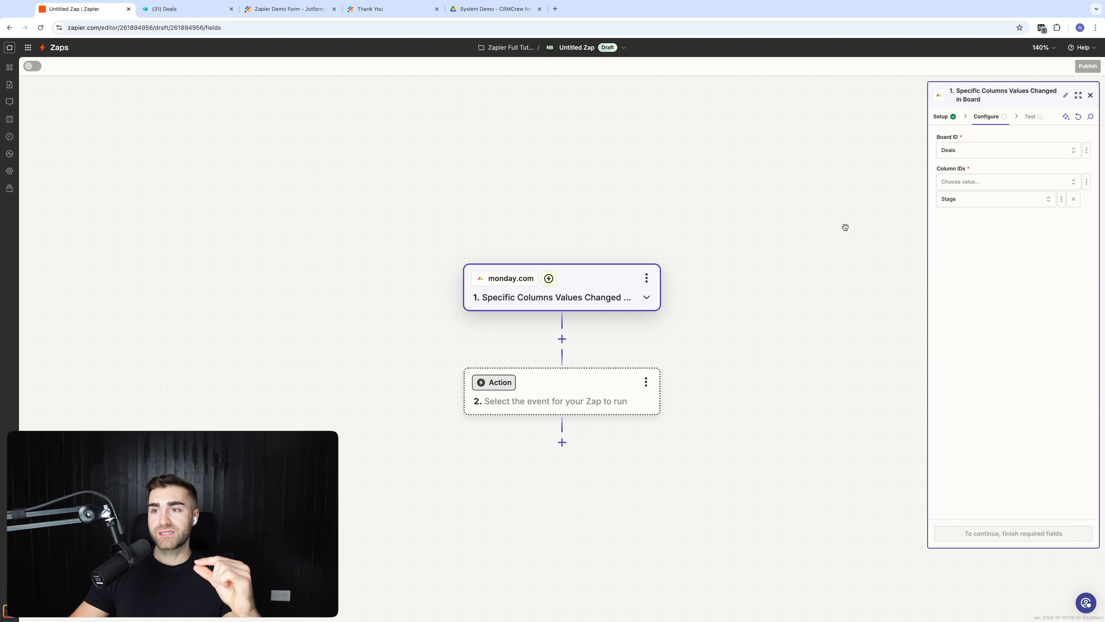
{"action": "left_click", "coordinate": [996, 532]}
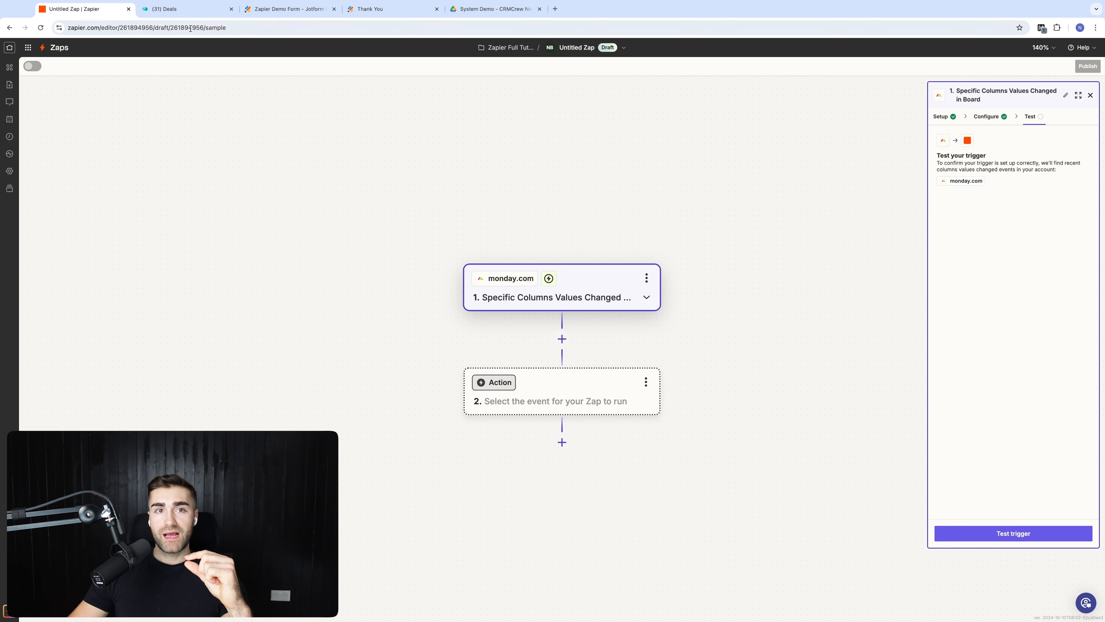
Step: Change the deal's Stage to Proposal on monday's Deals board
{"action": "left_click", "coordinate": [179, 10]}
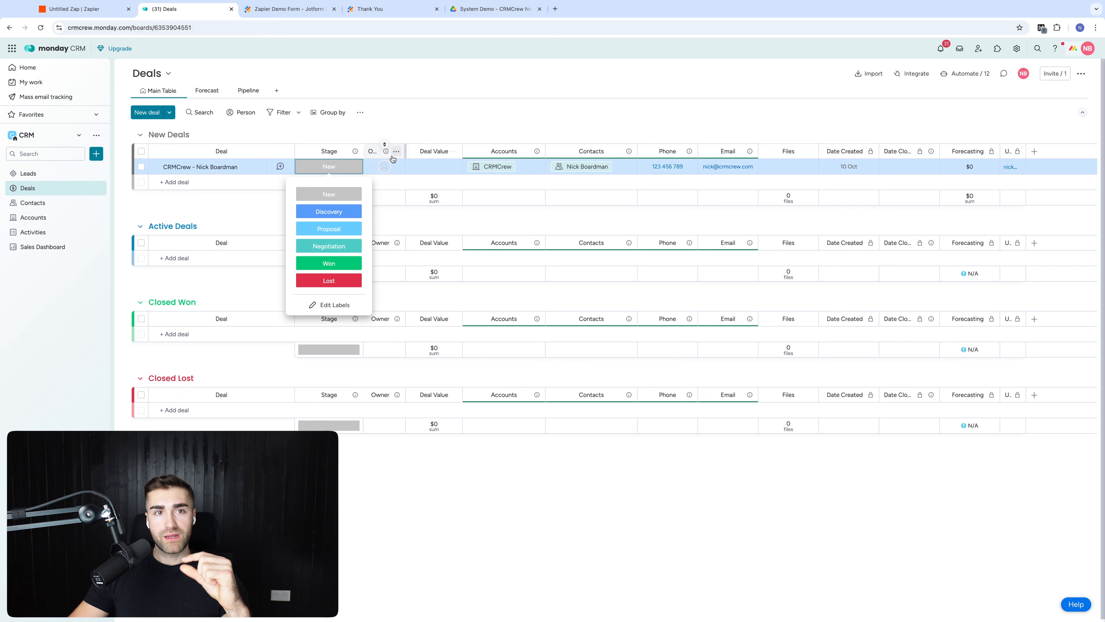
{"action": "left_click", "coordinate": [336, 228]}
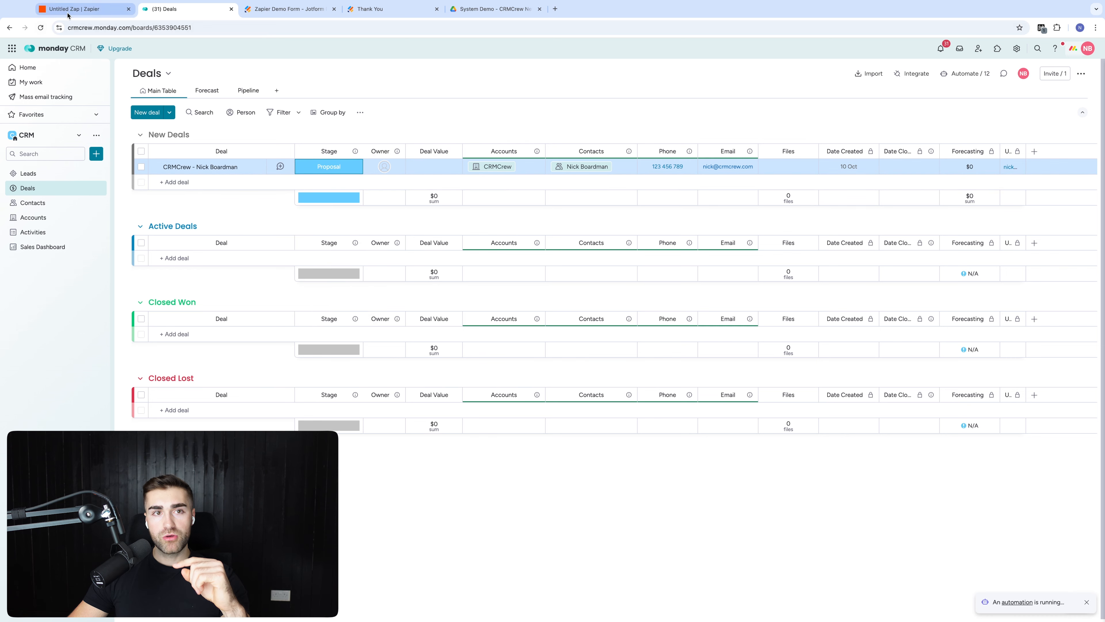
{"action": "left_click", "coordinate": [83, 8]}
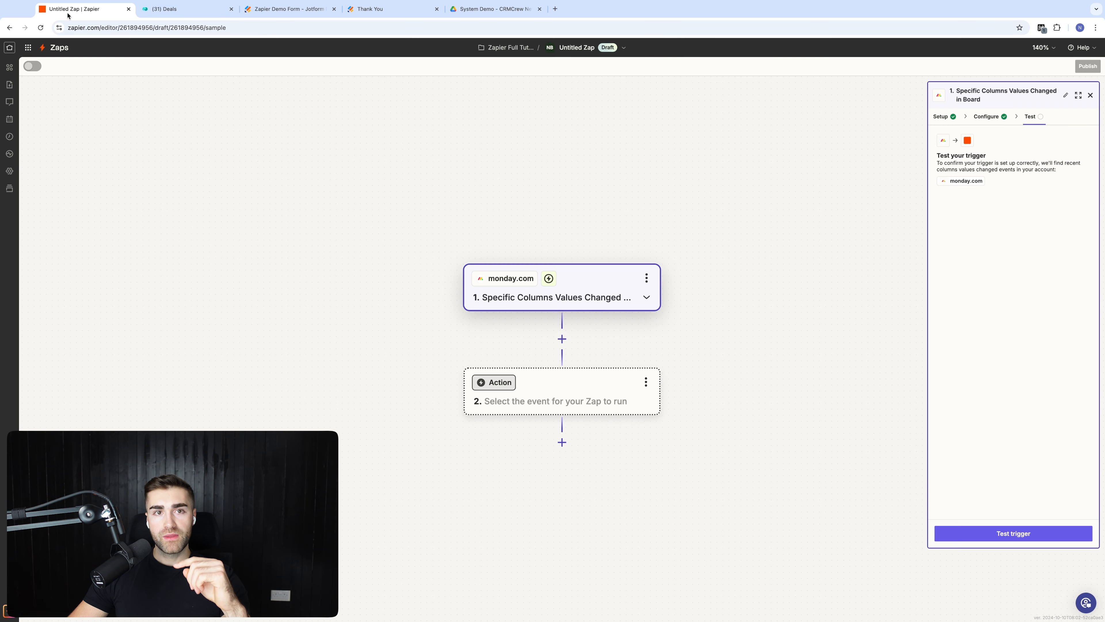
Step: Test the trigger and review the sample 'Columns Values Changed Event A' record
{"action": "left_click", "coordinate": [1013, 532]}
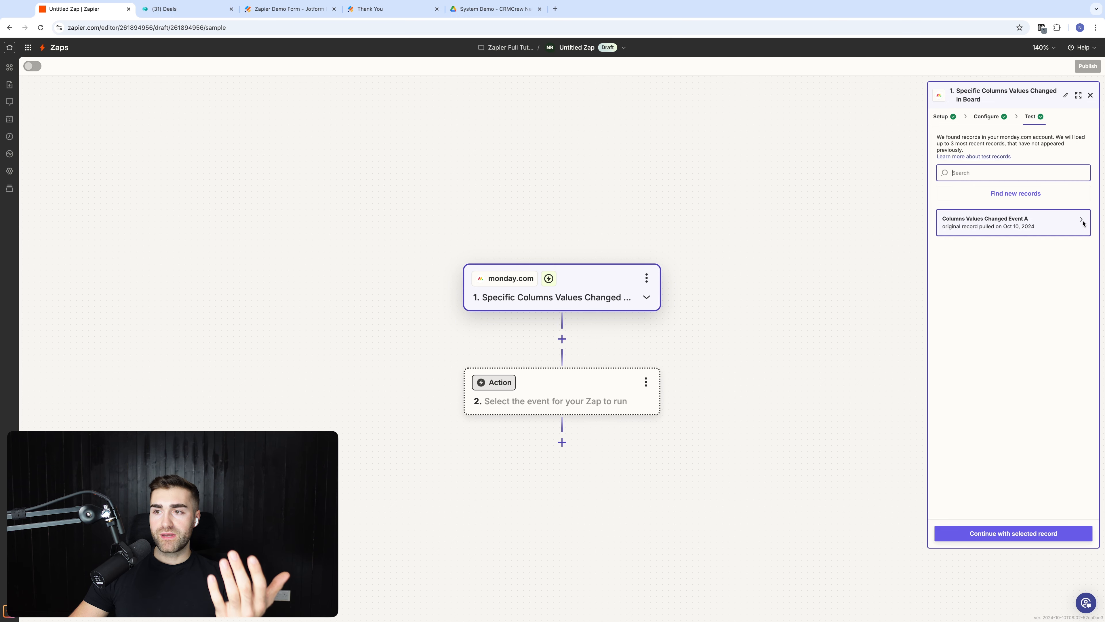
{"action": "mouse_move", "coordinate": [1057, 227]}
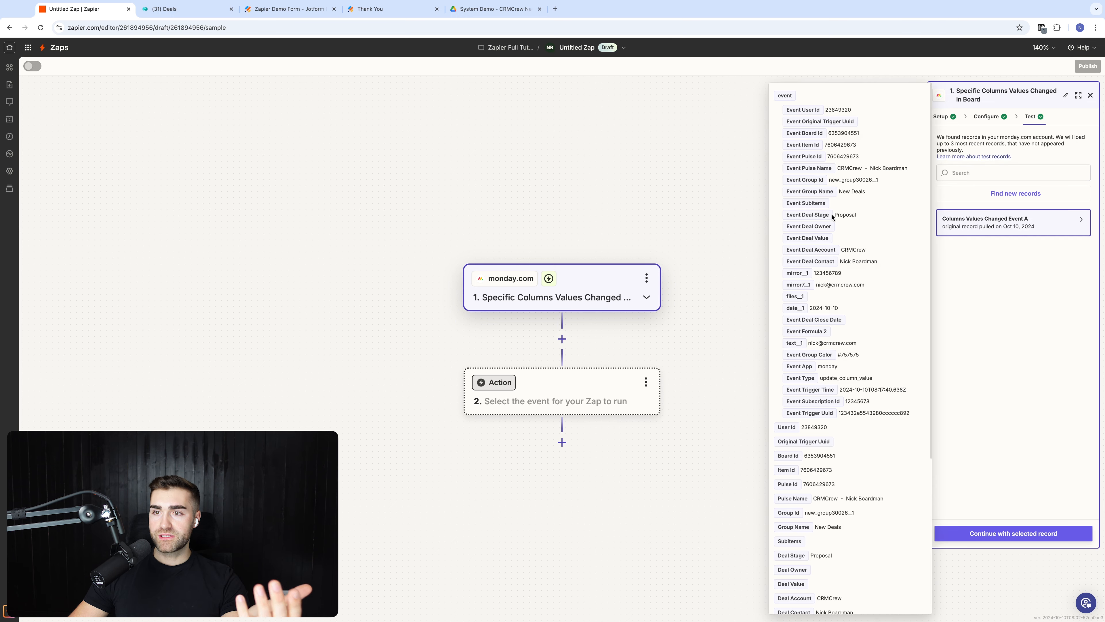
{"action": "scroll", "coordinate": [832, 243], "scroll_direction": "down", "scroll_amount": 1}
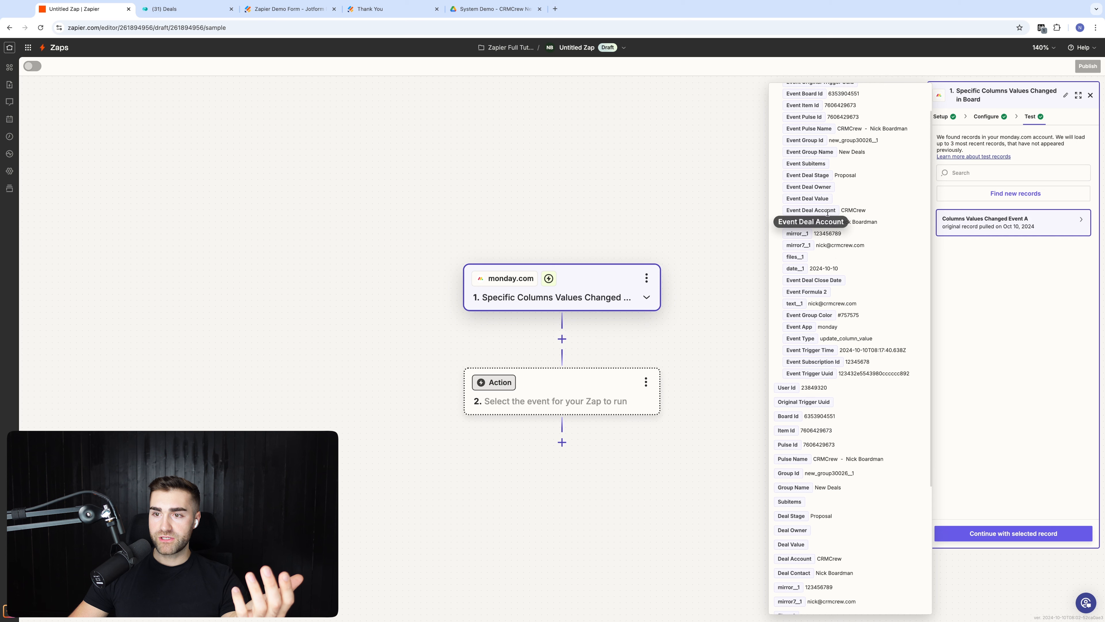
{"action": "scroll", "coordinate": [848, 243], "scroll_direction": "up", "scroll_amount": 1}
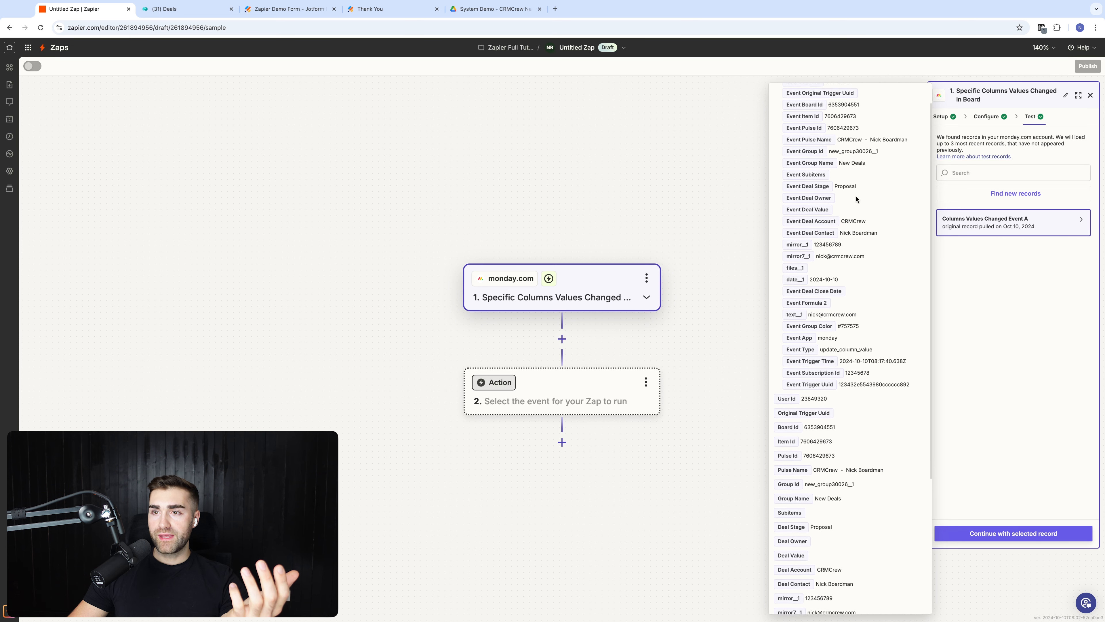
{"action": "scroll", "coordinate": [848, 226], "scroll_direction": "up", "scroll_amount": 1}
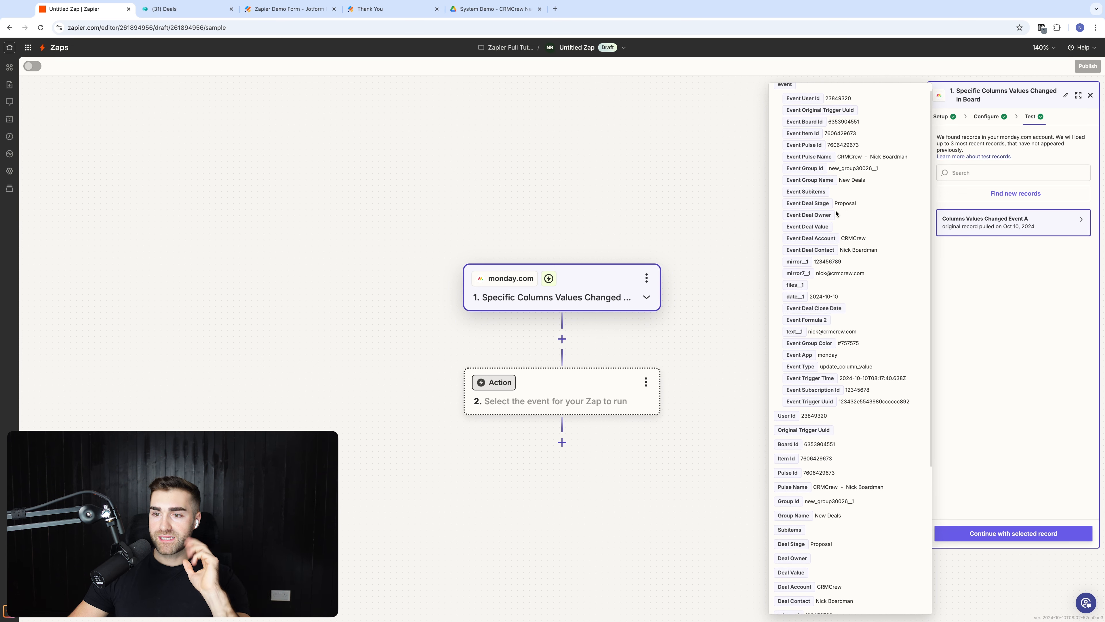
{"action": "scroll", "coordinate": [845, 223], "scroll_direction": "down", "scroll_amount": 3}
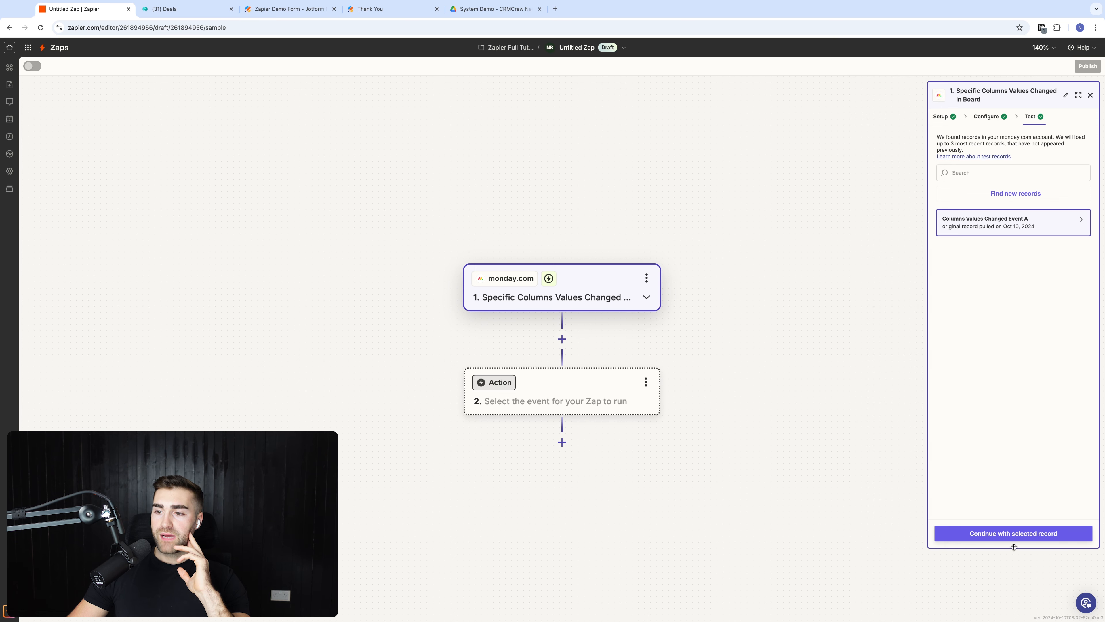
Step: Keep the sample record and add Filter by Zapier as step 2
{"action": "left_click", "coordinate": [1013, 534]}
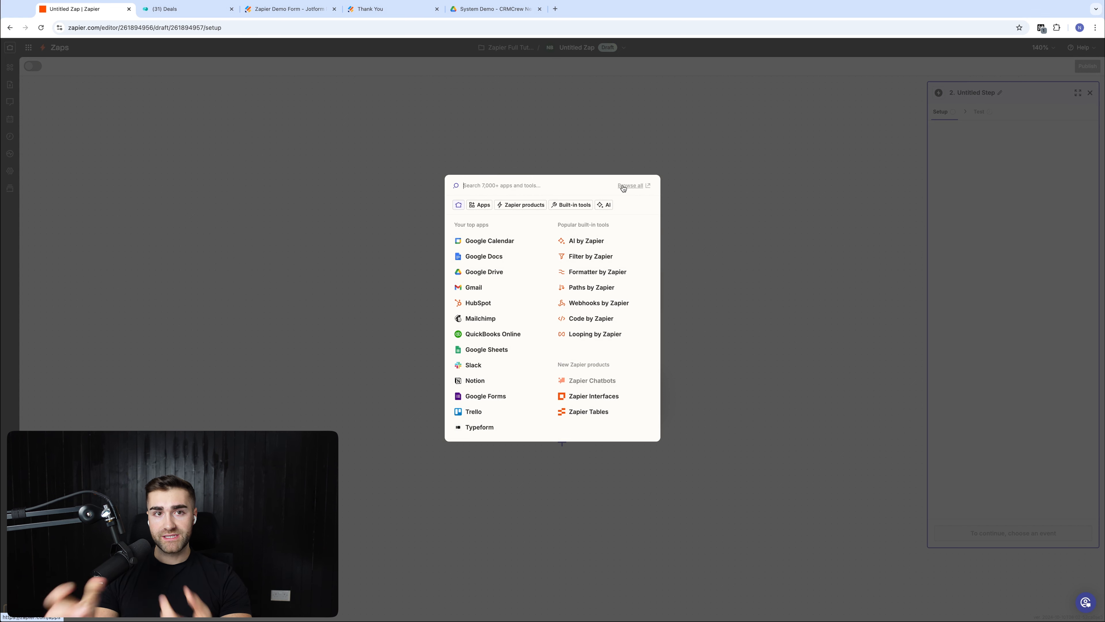
{"action": "left_click", "coordinate": [216, 15]}
{"action": "left_click", "coordinate": [338, 246]}
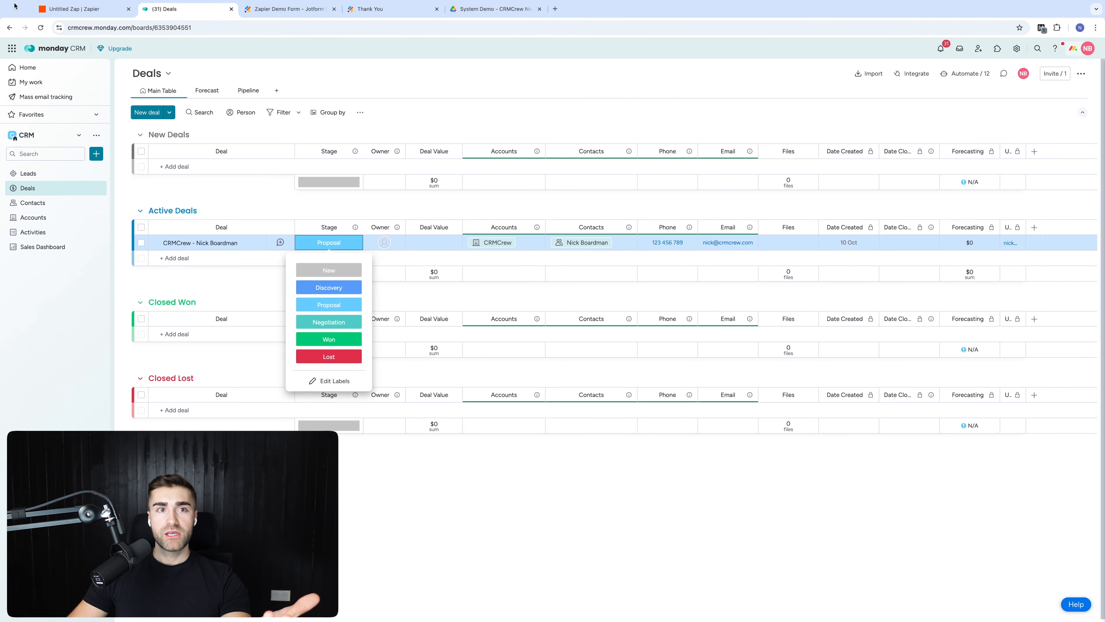
{"action": "left_click", "coordinate": [70, 9]}
{"action": "type", "text": "filte"}
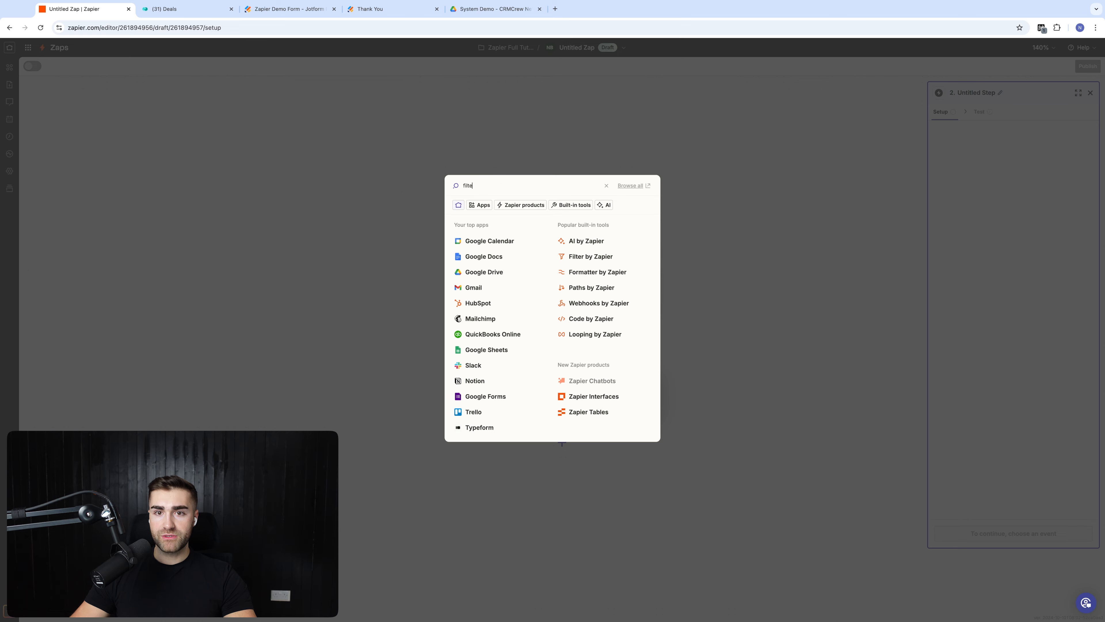
{"action": "type", "text": "r"}
{"action": "left_click", "coordinate": [495, 208]}
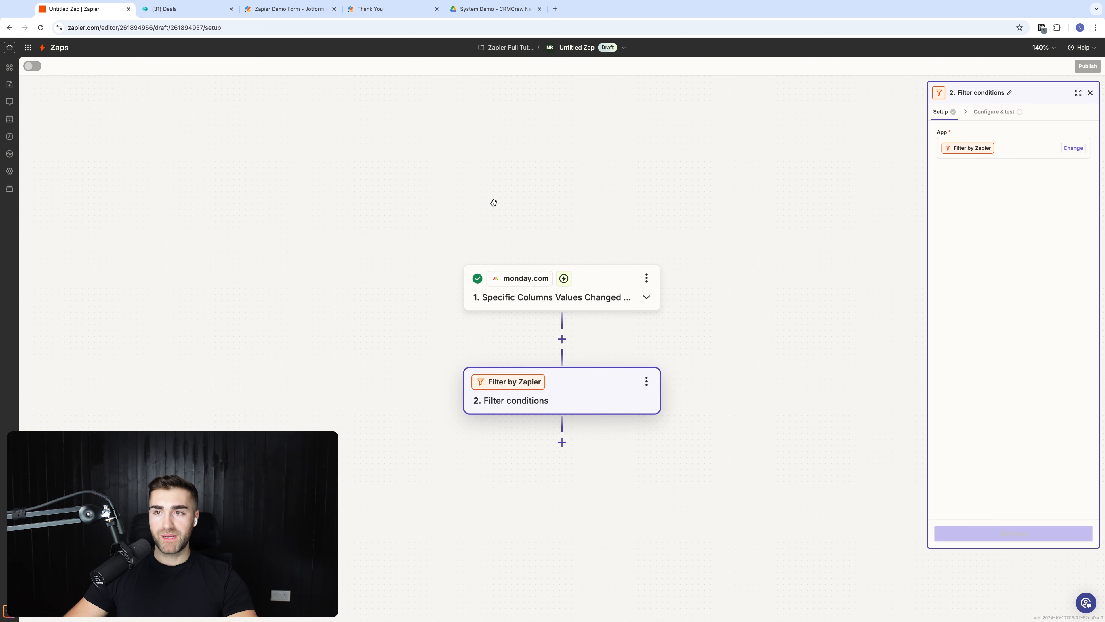
Step: Make the filter check the Deal Stage field with an exactly-matches condition
{"action": "left_click", "coordinate": [998, 143]}
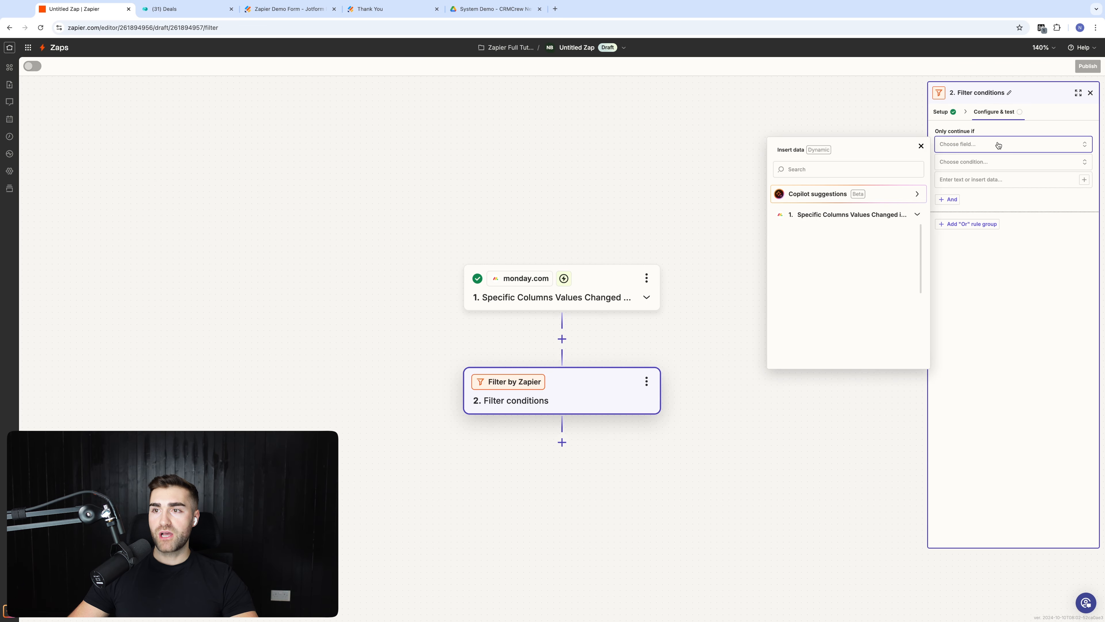
{"action": "left_click", "coordinate": [807, 171]}
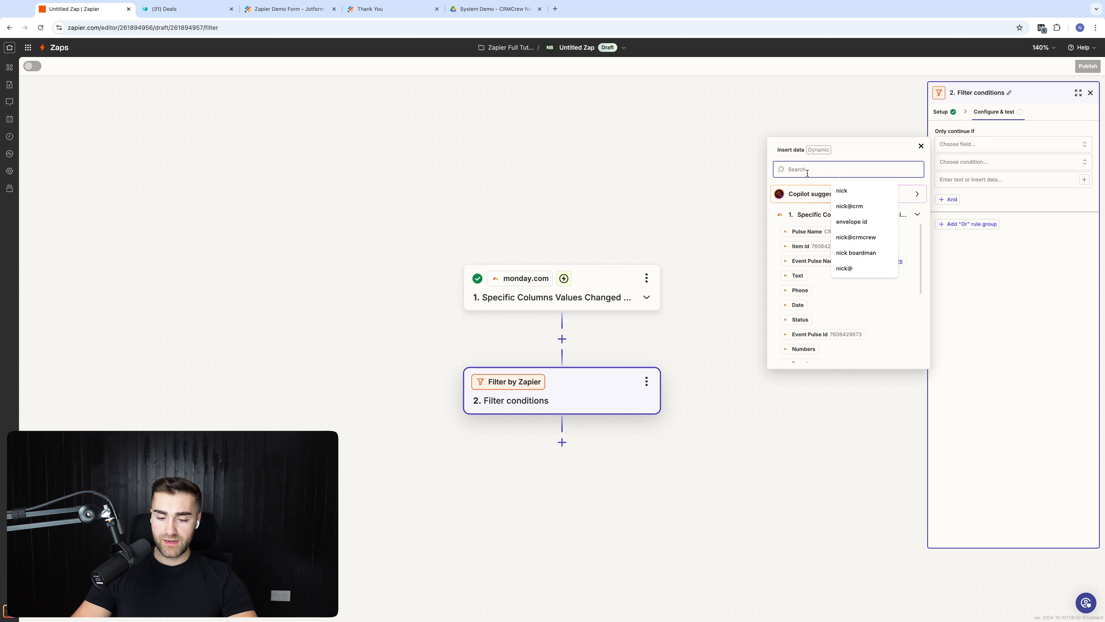
{"action": "type", "text": "proposa"}
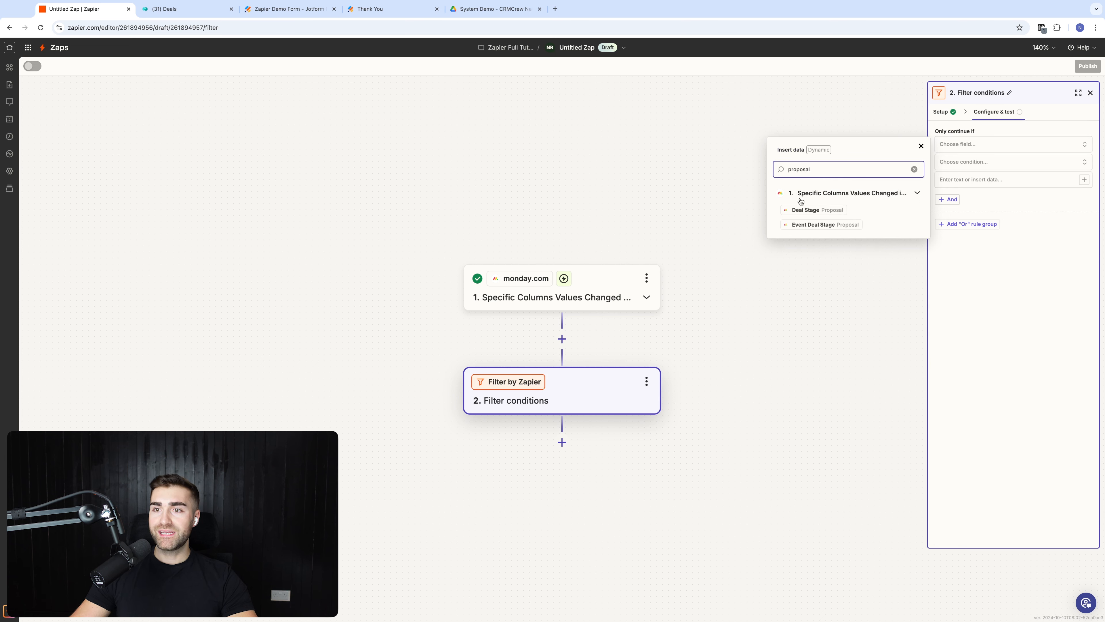
{"action": "type", "text": "l"}
{"action": "left_click", "coordinate": [802, 209]}
{"action": "left_click", "coordinate": [954, 168]}
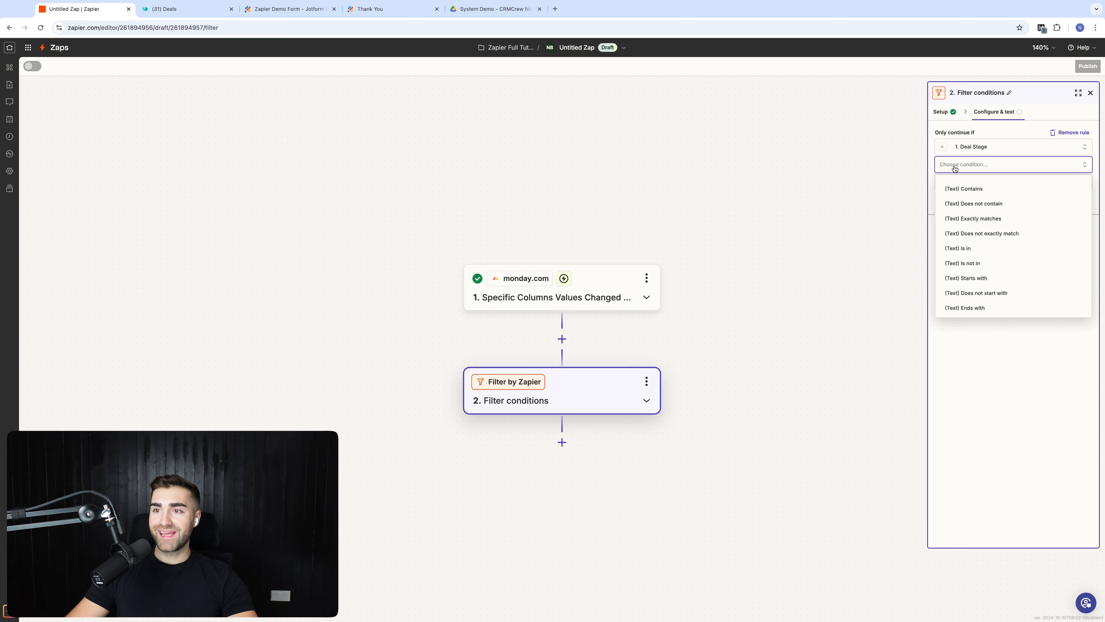
{"action": "left_click", "coordinate": [977, 219]}
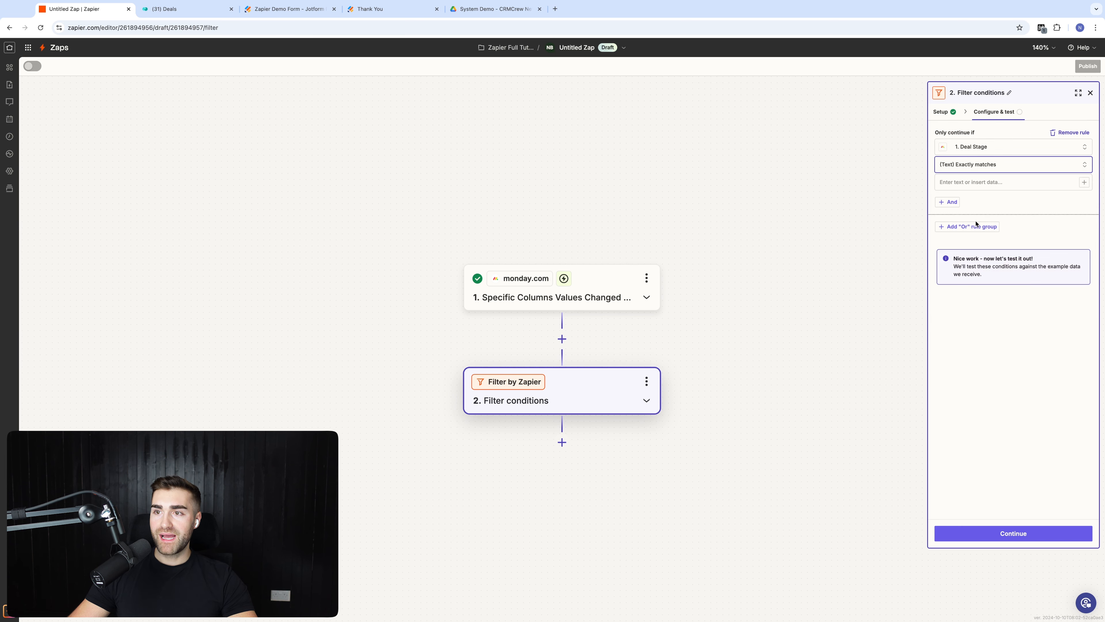
{"action": "left_click", "coordinate": [181, 10]}
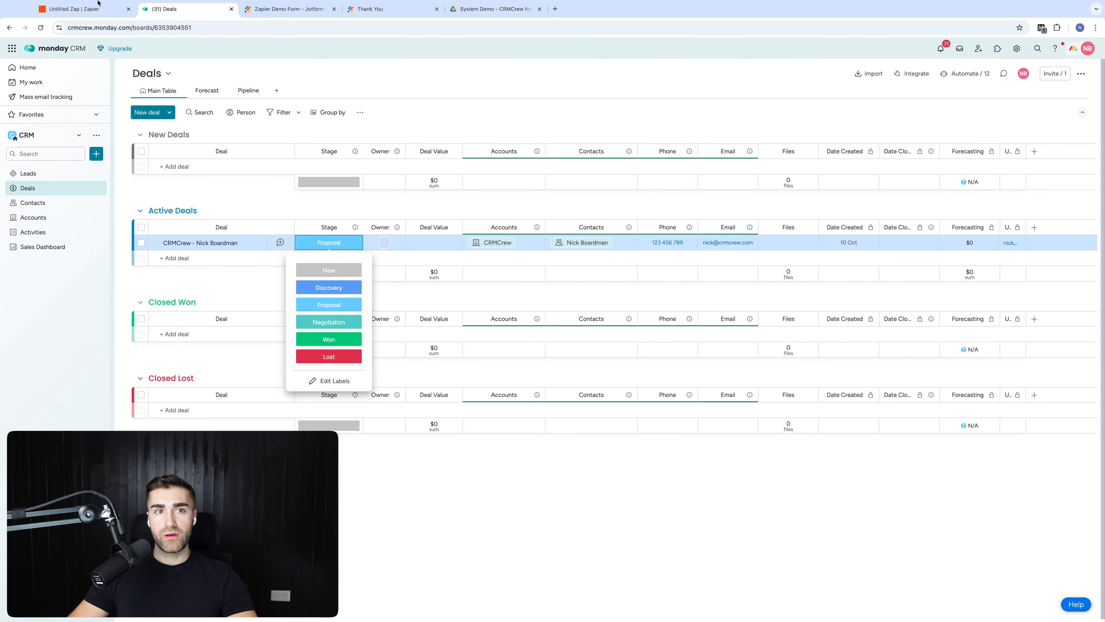
{"action": "left_click", "coordinate": [82, 9]}
Step: Set the match value to Won, test the filter, and add a third step
{"action": "left_click", "coordinate": [962, 179]}
{"action": "type", "text": "Won"}
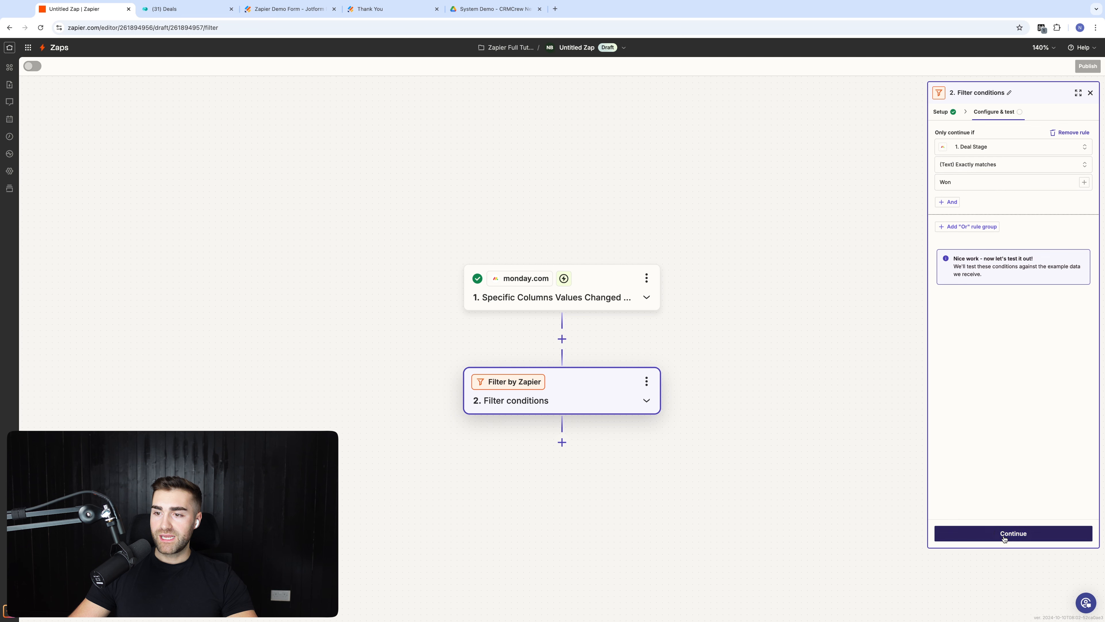
{"action": "left_click", "coordinate": [1012, 532]}
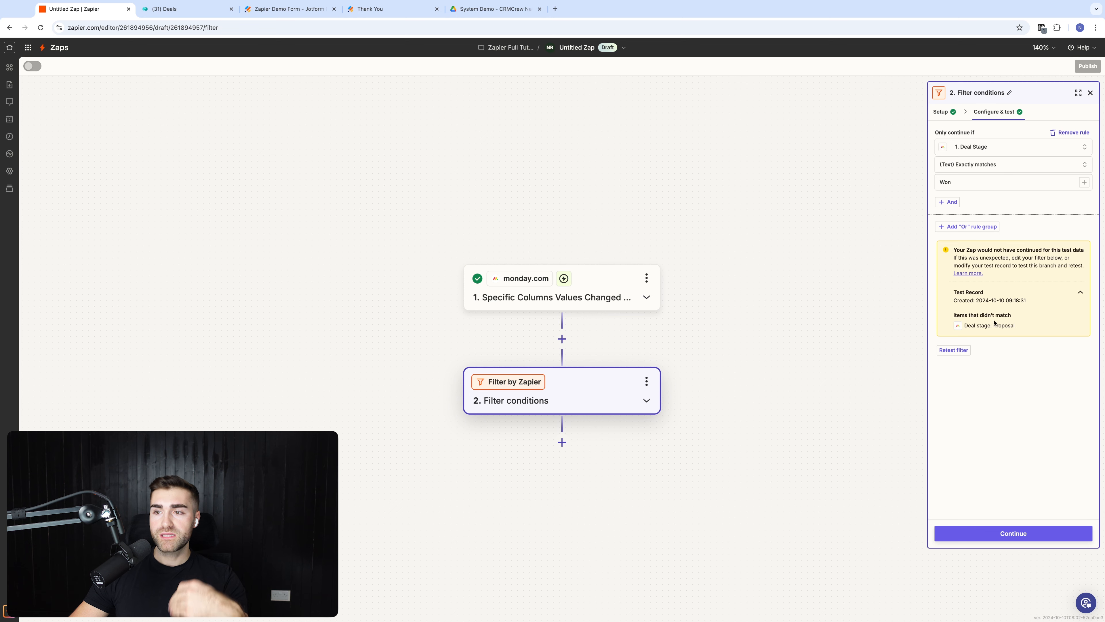
{"action": "left_click", "coordinate": [988, 534]}
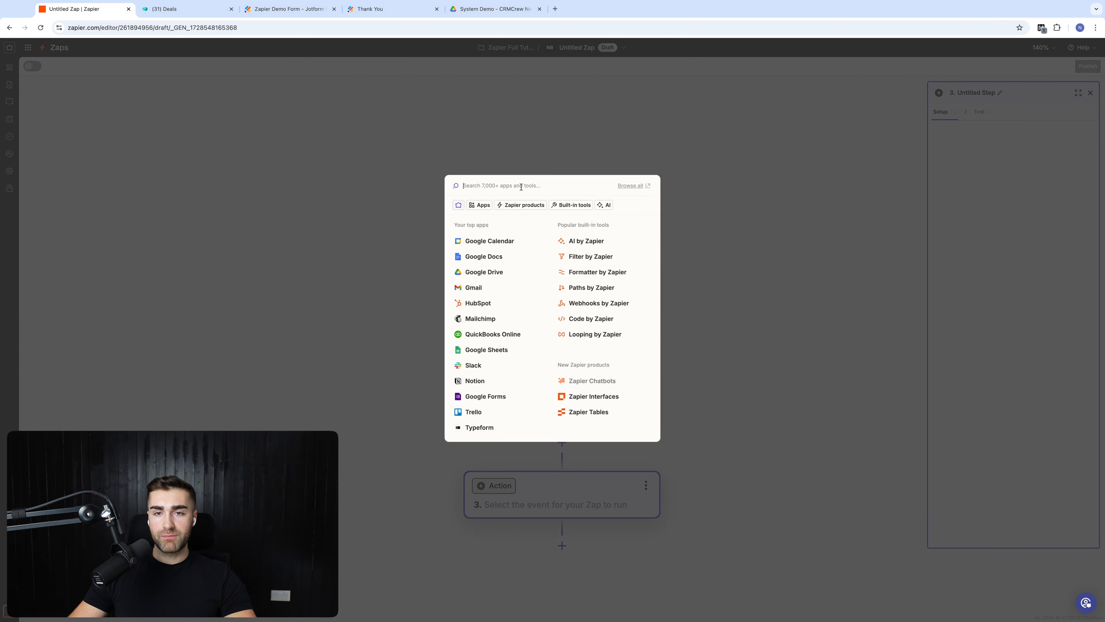
Step: Search 'goog' and choose Google Drive as step 3's app
{"action": "type", "text": "google drive"}
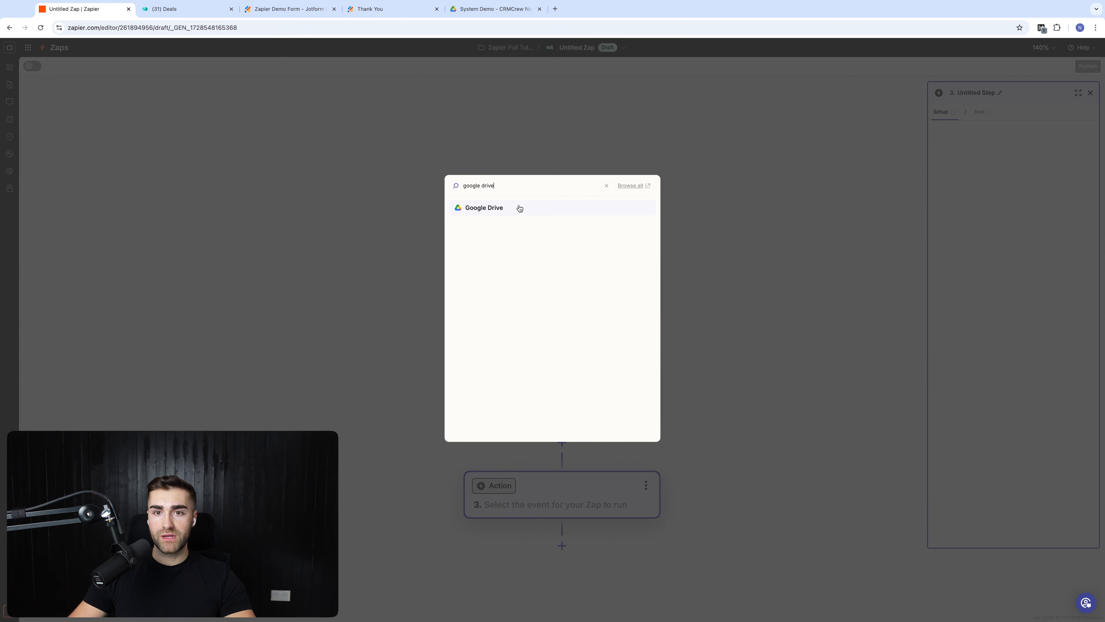
{"action": "left_click", "coordinate": [519, 208]}
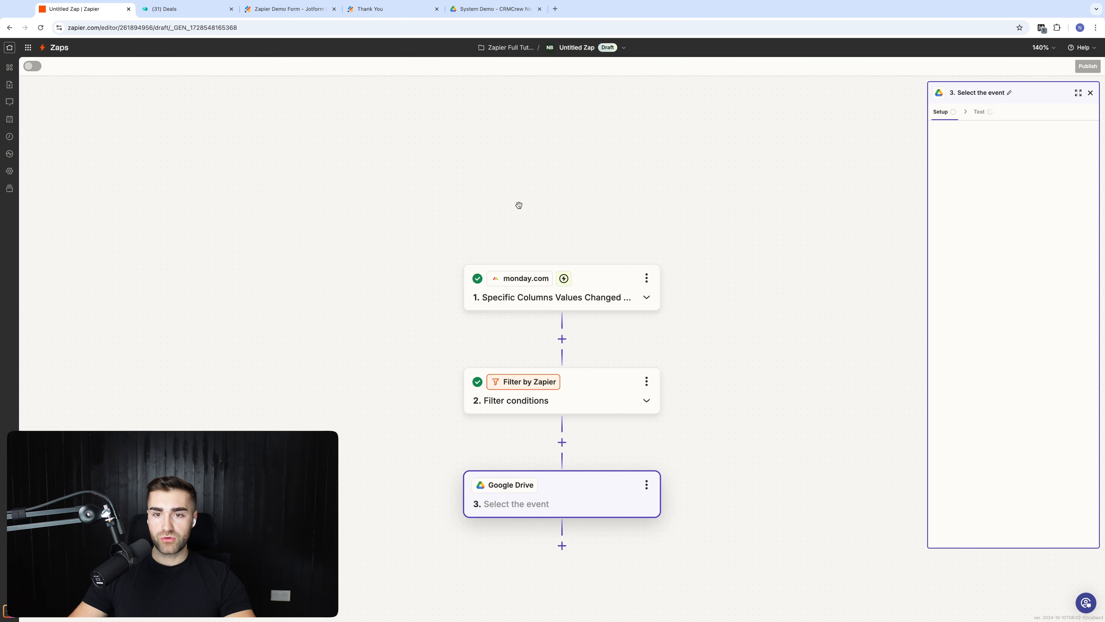
{"action": "left_click_drag", "start_coordinate": [732, 381], "coordinate": [735, 343]}
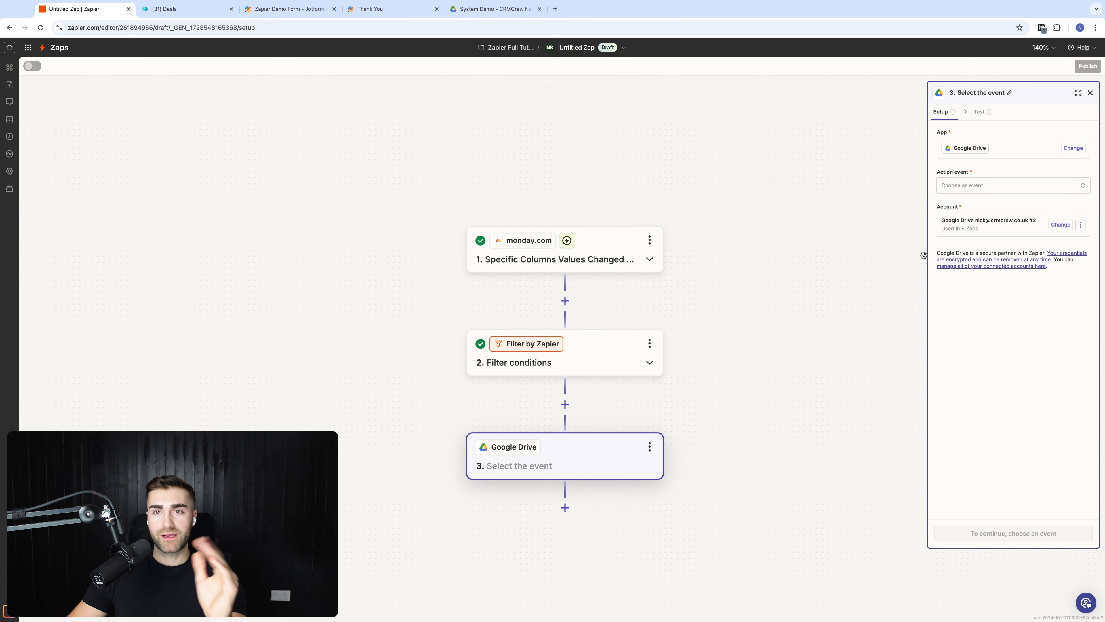
Step: Select Create Folder as the Google Drive action event and continue
{"action": "left_click", "coordinate": [973, 189]}
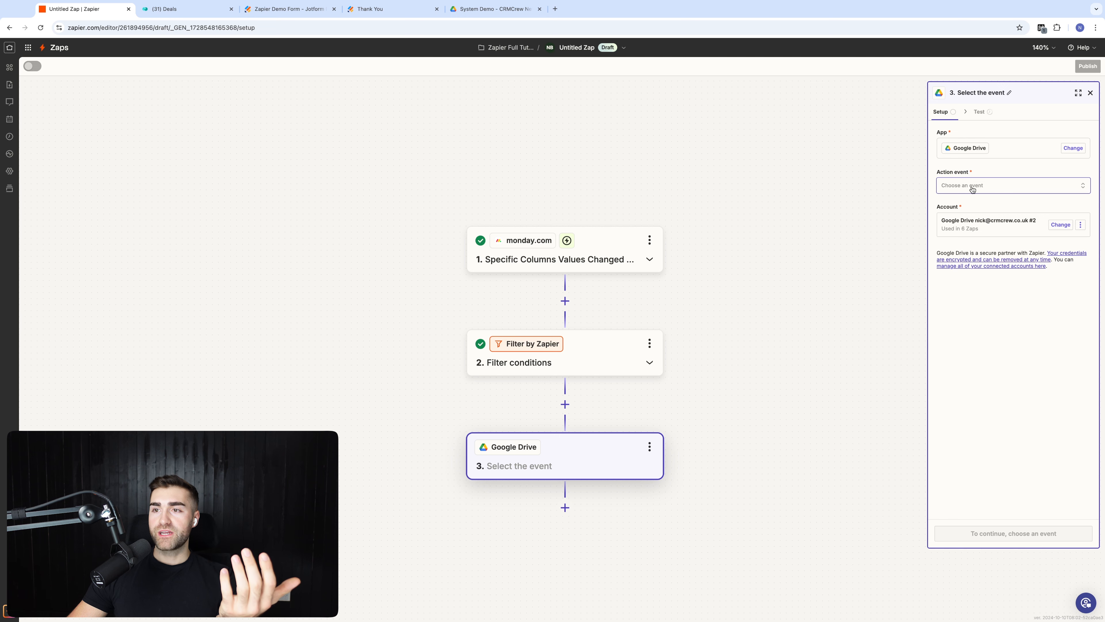
{"action": "scroll", "coordinate": [842, 270], "scroll_direction": "down", "scroll_amount": 2}
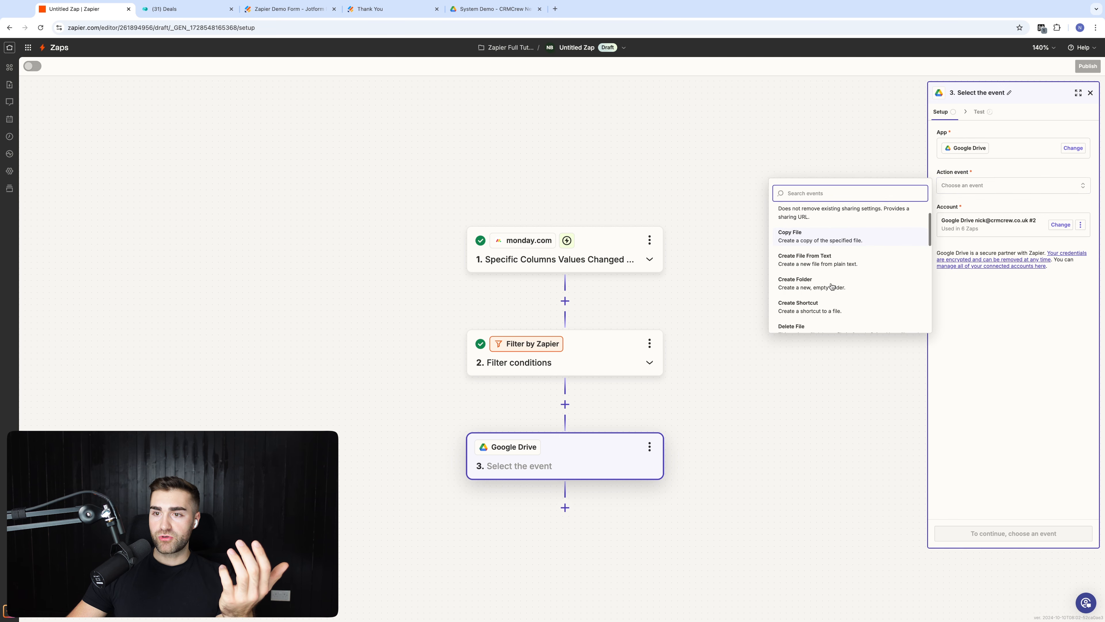
{"action": "scroll", "coordinate": [823, 288], "scroll_direction": "down", "scroll_amount": 3}
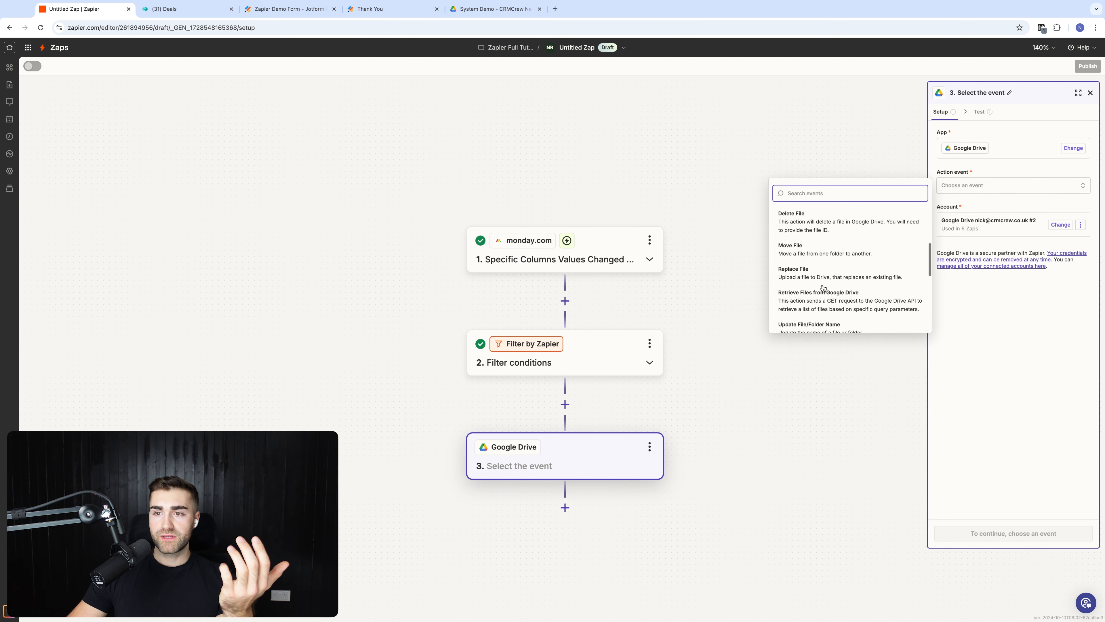
{"action": "scroll", "coordinate": [823, 287], "scroll_direction": "up", "scroll_amount": 4}
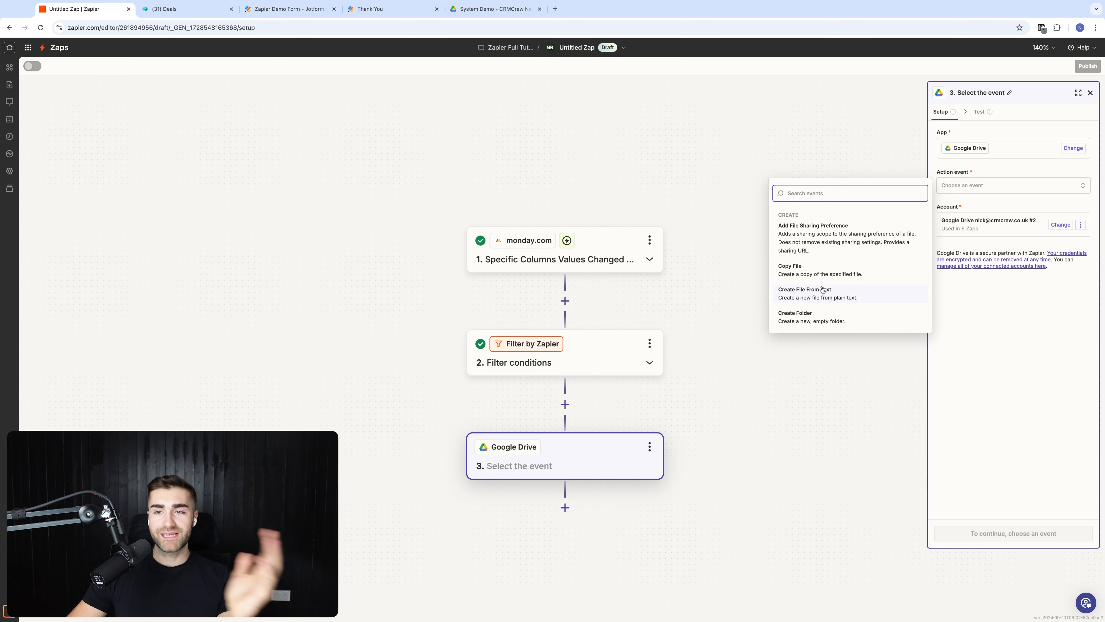
{"action": "scroll", "coordinate": [824, 297], "scroll_direction": "down", "scroll_amount": 3}
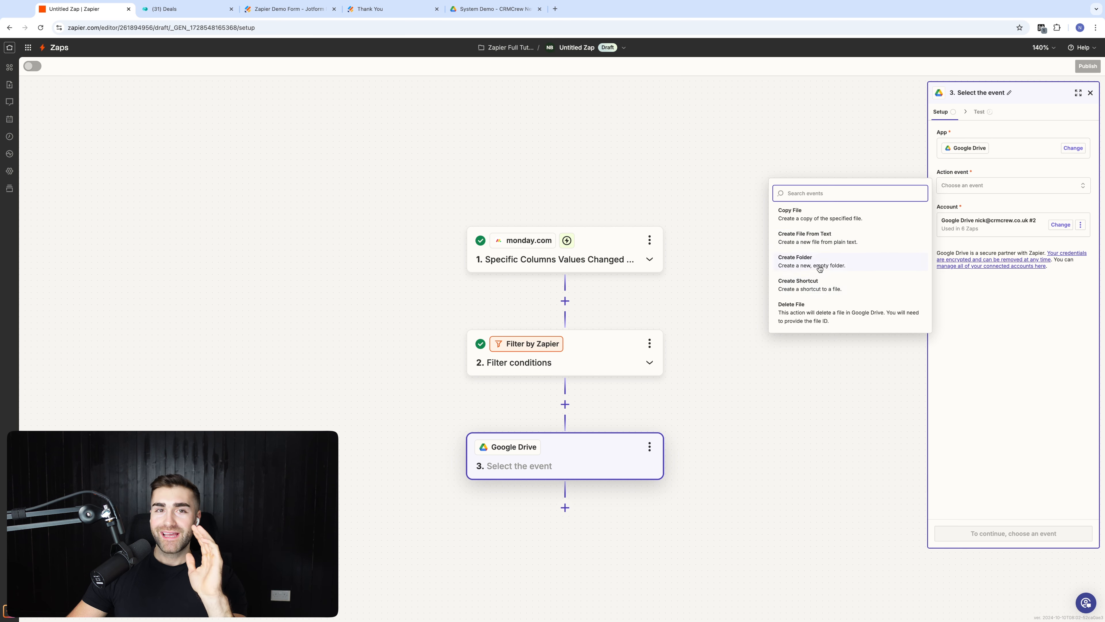
{"action": "left_click", "coordinate": [820, 268]}
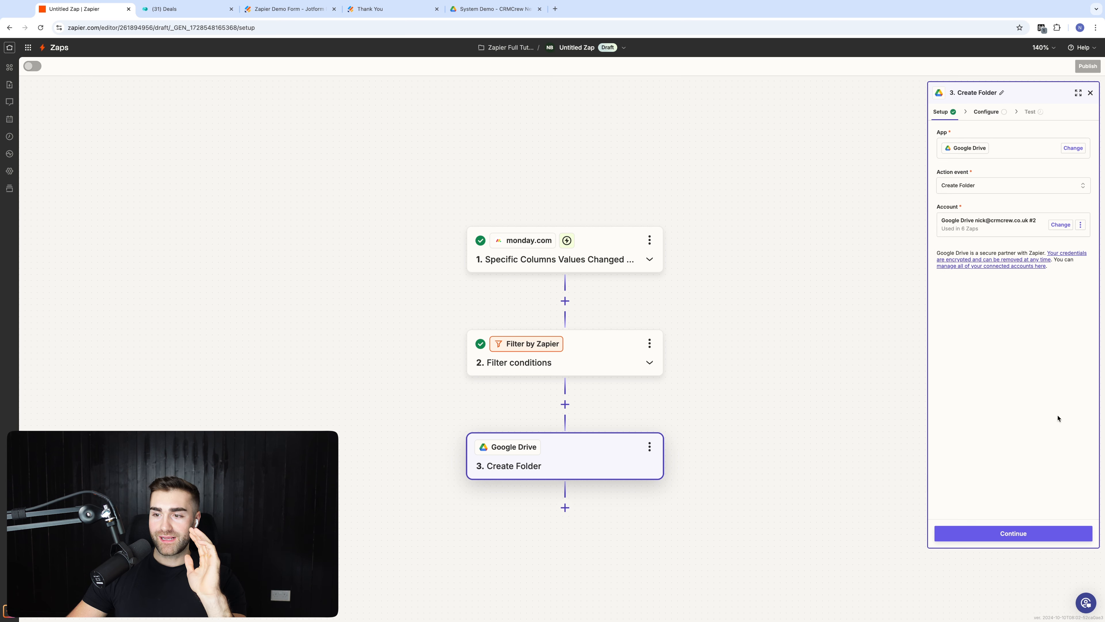
{"action": "left_click", "coordinate": [1006, 534]}
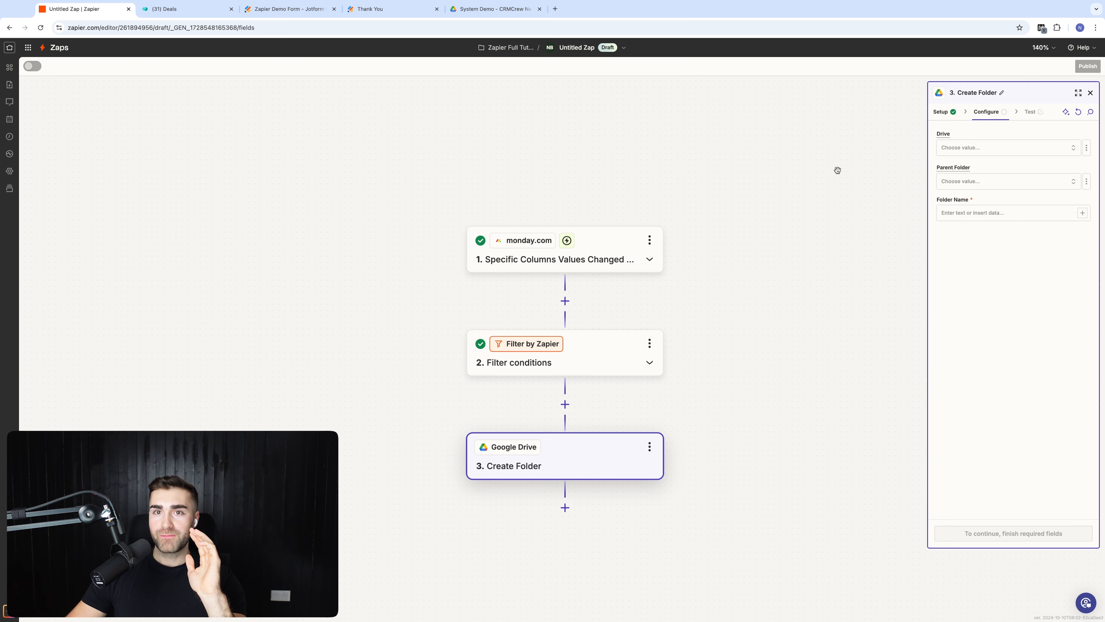
Step: Check the empty System Demo folder in Google Drive, then return to the Zap editor
{"action": "left_click", "coordinate": [488, 15]}
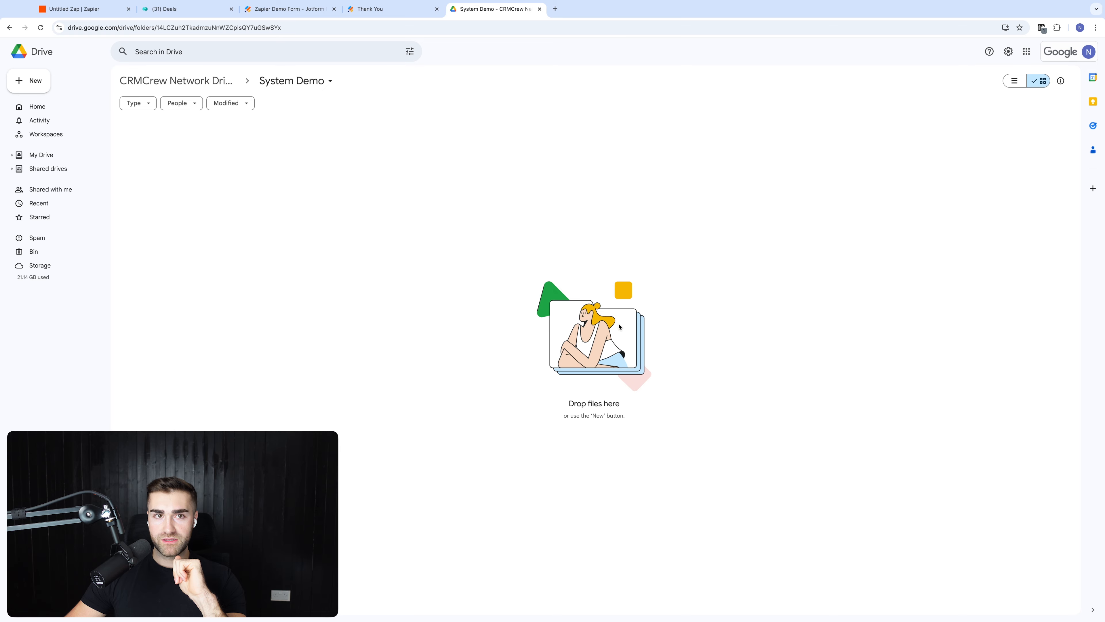
{"action": "left_click", "coordinate": [82, 9]}
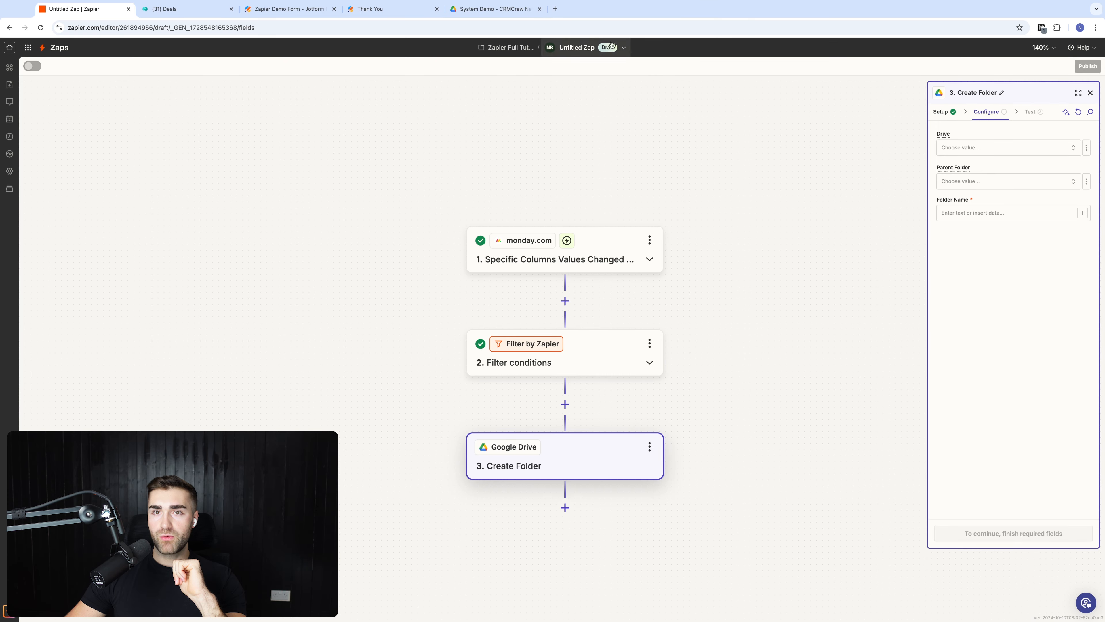
{"action": "left_click", "coordinate": [493, 9]}
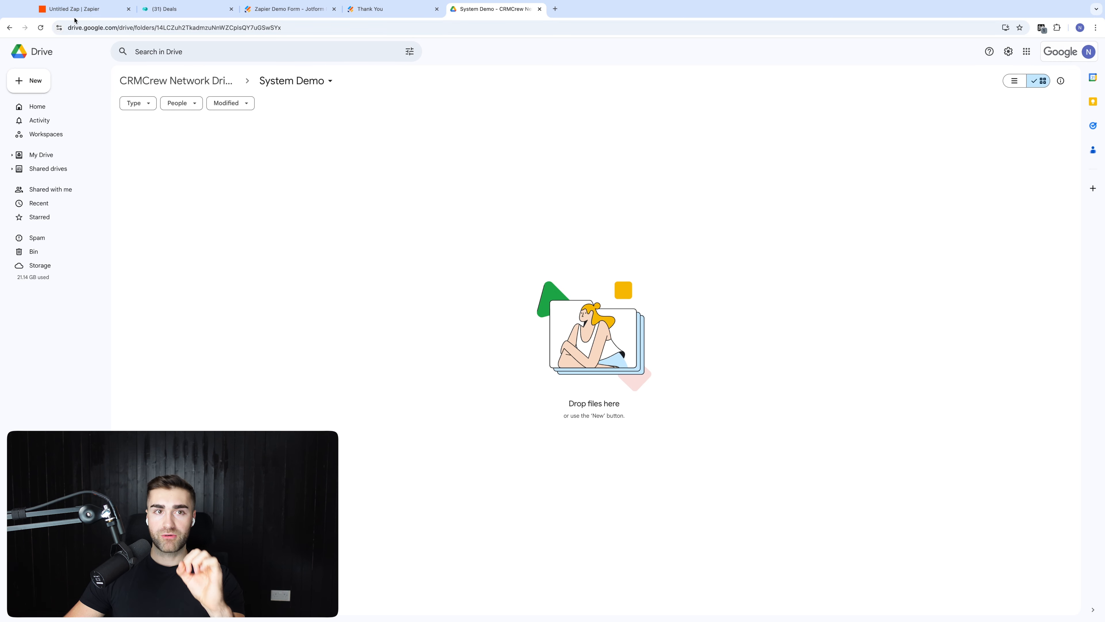
{"action": "left_click", "coordinate": [91, 11]}
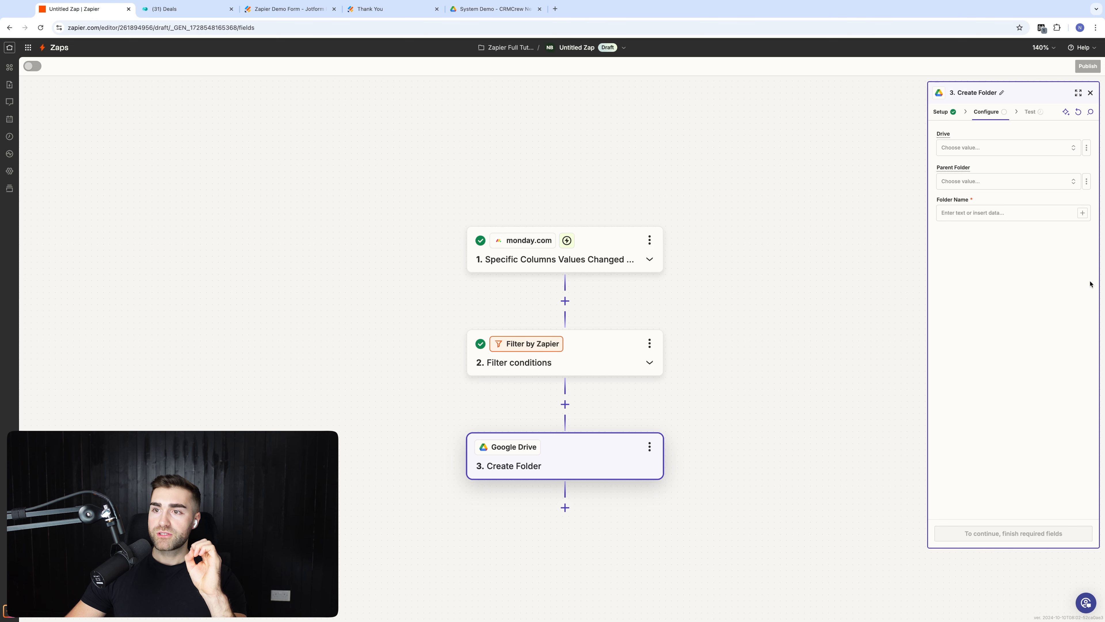
Step: Set the Create Folder step's Drive to CRMCrew Network Drive
{"action": "left_click", "coordinate": [981, 147]}
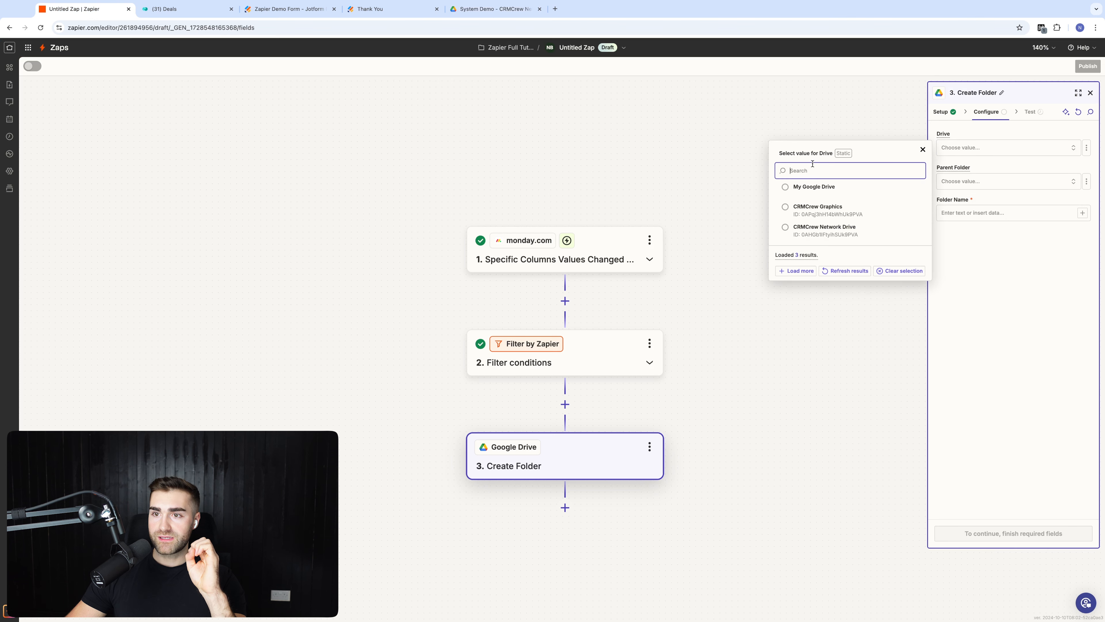
{"action": "left_click", "coordinate": [817, 235]}
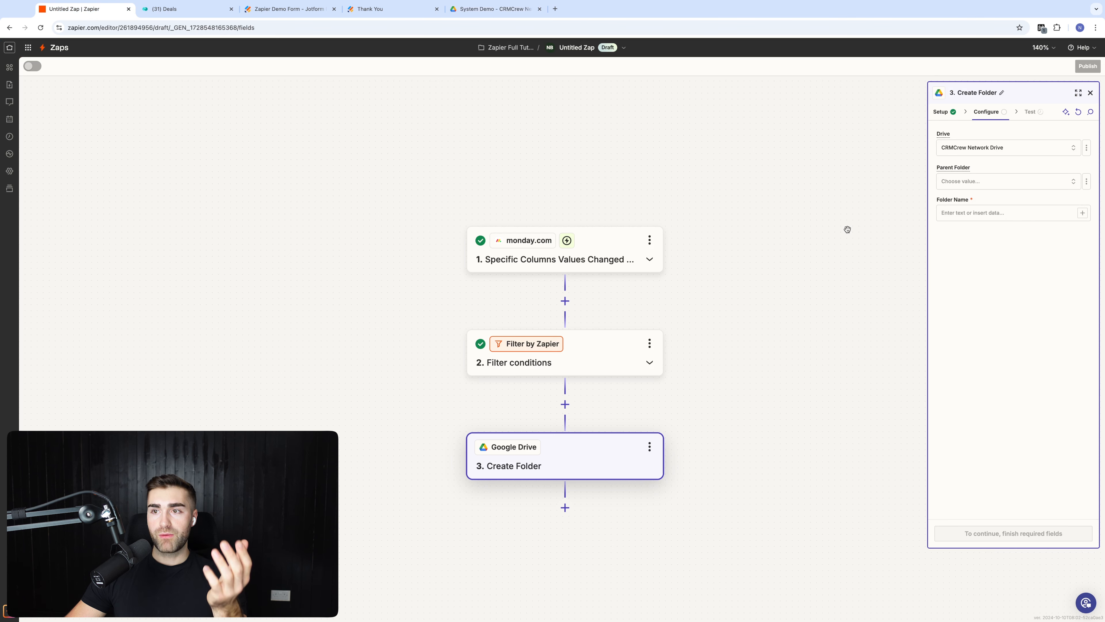
{"action": "left_click", "coordinate": [993, 214]}
Step: Set Parent Folder to System Demo, replacing the earlier Zoom Recordings choice
{"action": "left_click", "coordinate": [1000, 181]}
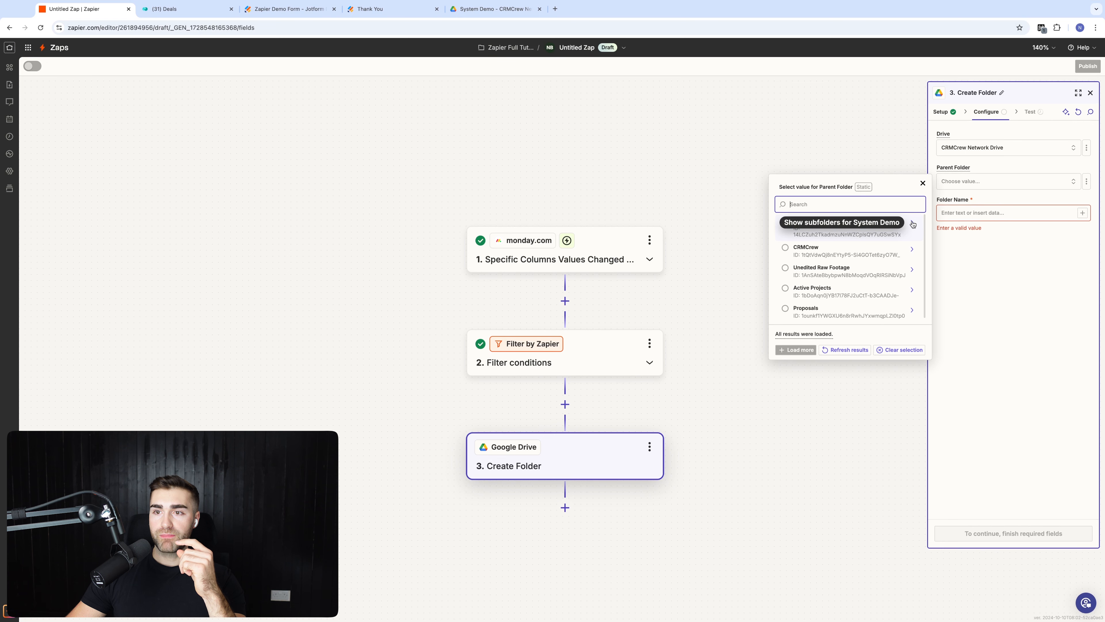
{"action": "left_click", "coordinate": [913, 250]}
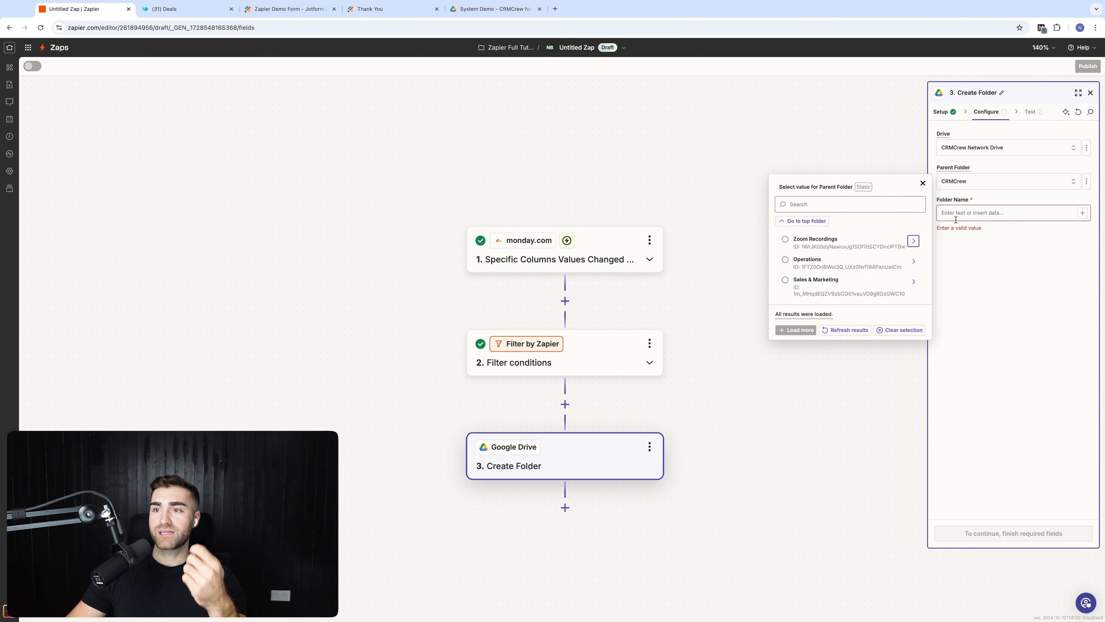
{"action": "left_click", "coordinate": [888, 247]}
{"action": "left_click", "coordinate": [957, 185]}
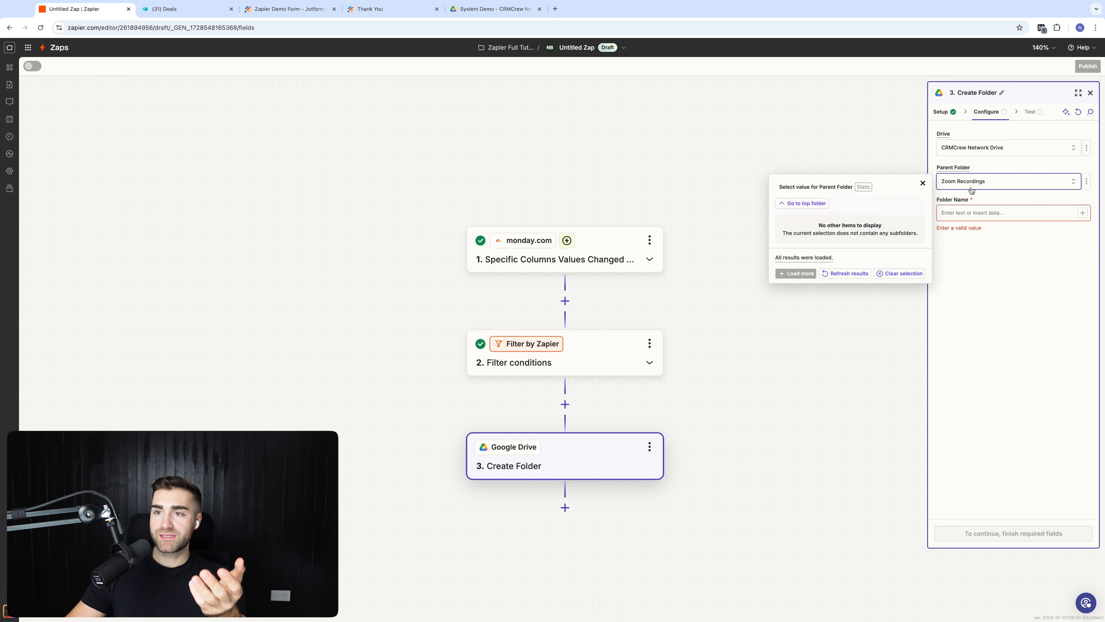
{"action": "left_click", "coordinate": [907, 279]}
{"action": "left_click", "coordinate": [984, 182]}
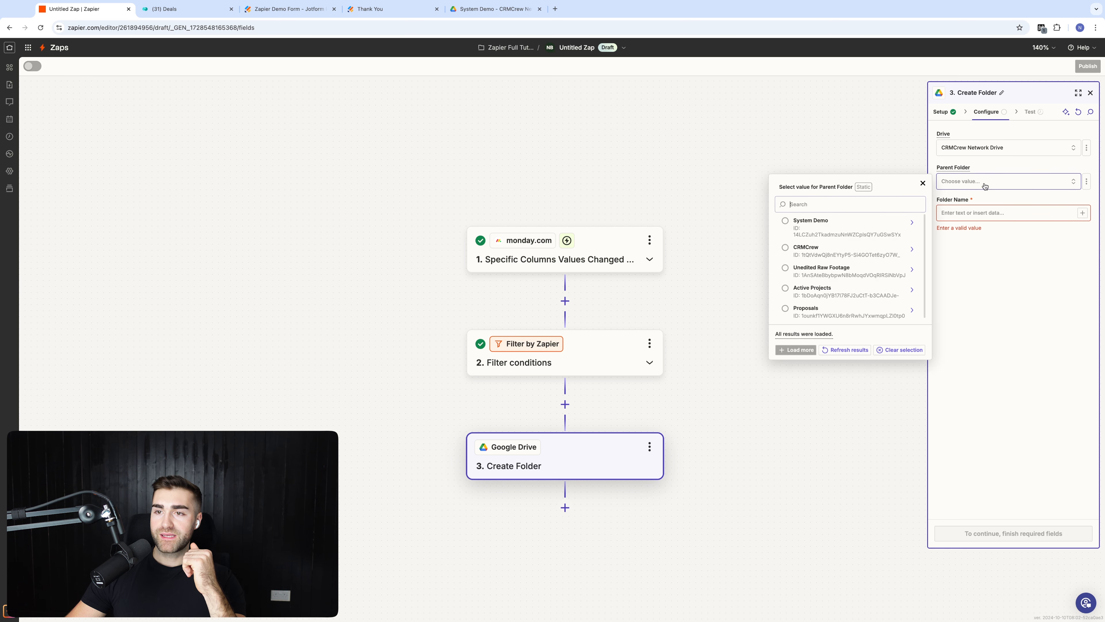
{"action": "left_click", "coordinate": [879, 227]}
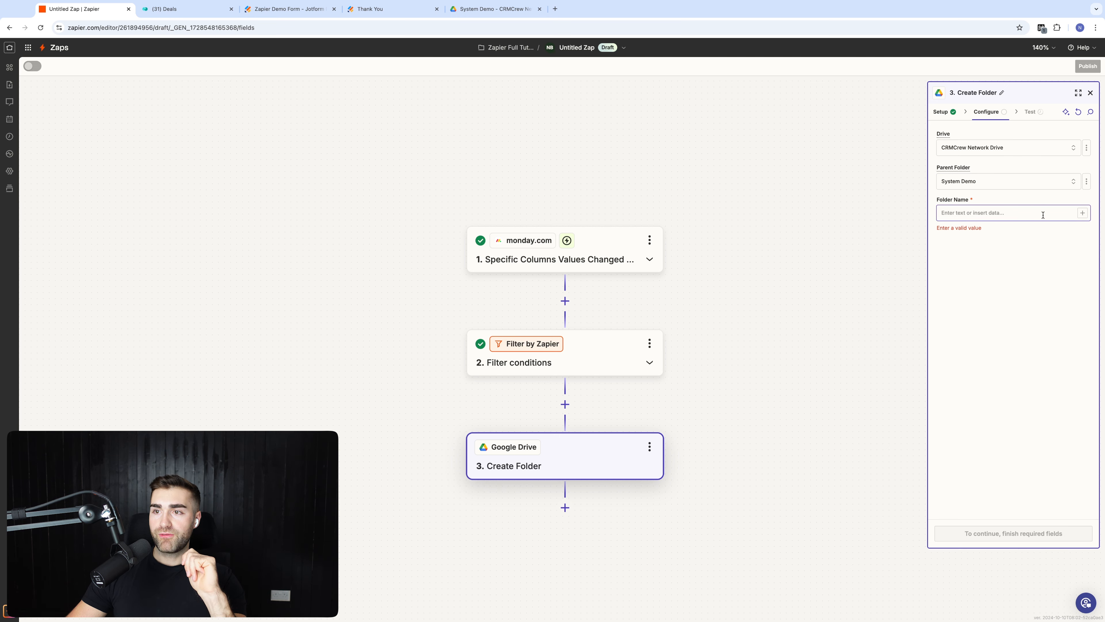
Step: Map the monday.com trigger's Pulse Name into Folder Name and continue to the Test tab
{"action": "left_click", "coordinate": [1083, 214]}
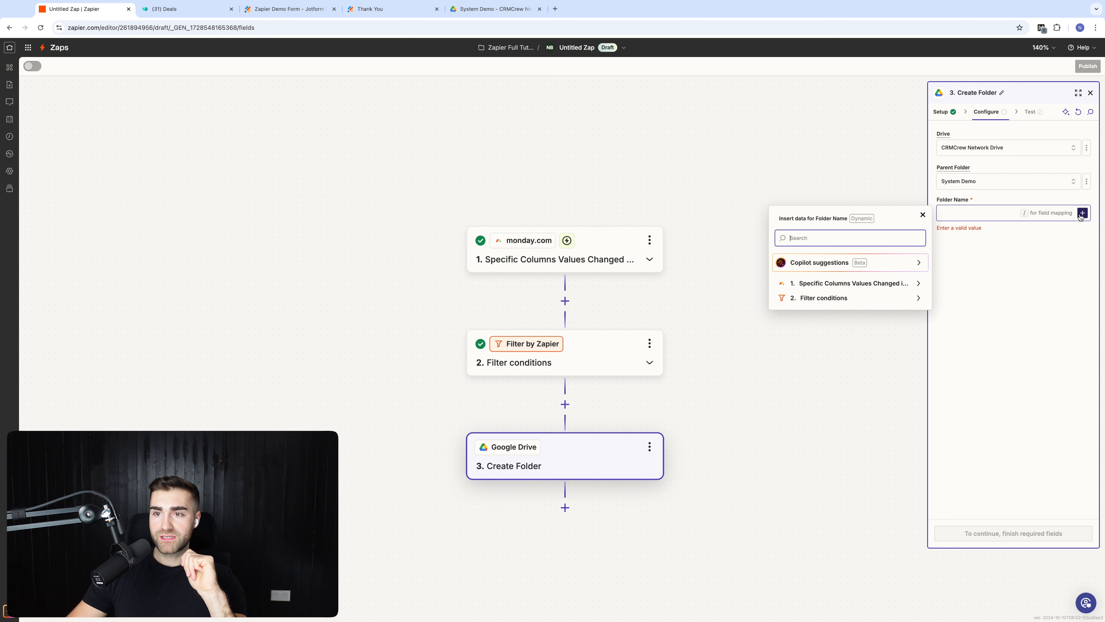
{"action": "left_click", "coordinate": [849, 283]}
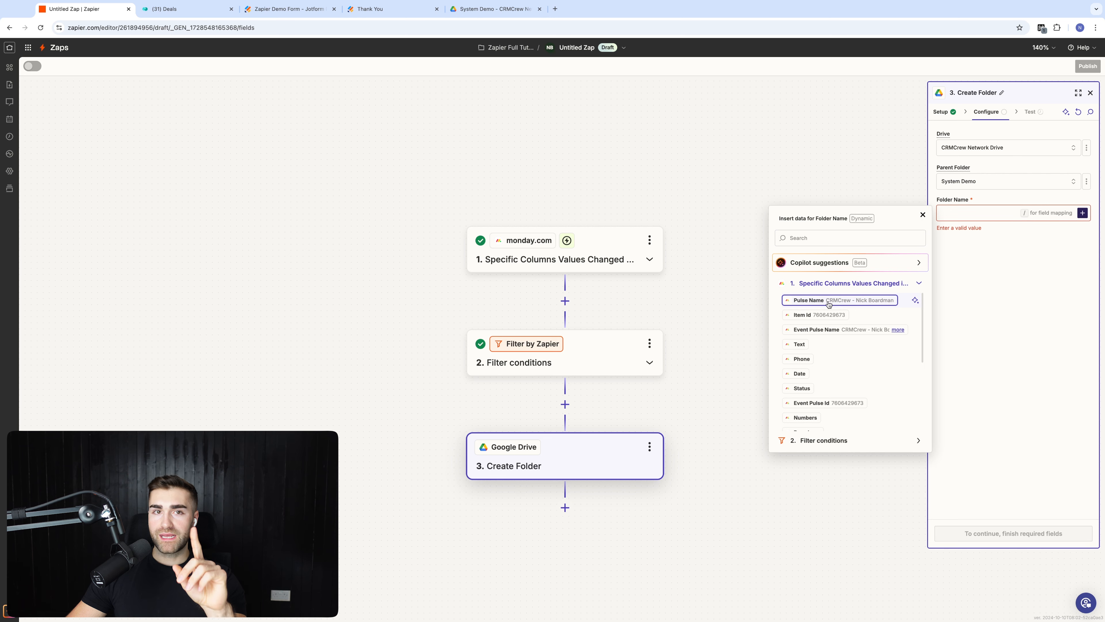
{"action": "left_click", "coordinate": [187, 8]}
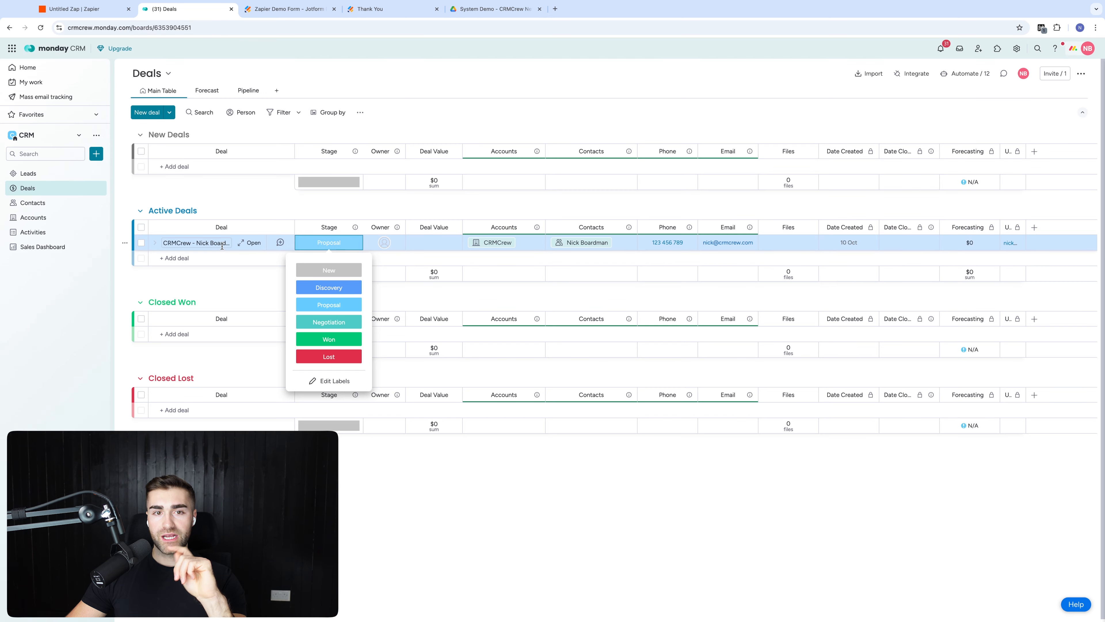
{"action": "left_click", "coordinate": [83, 8]}
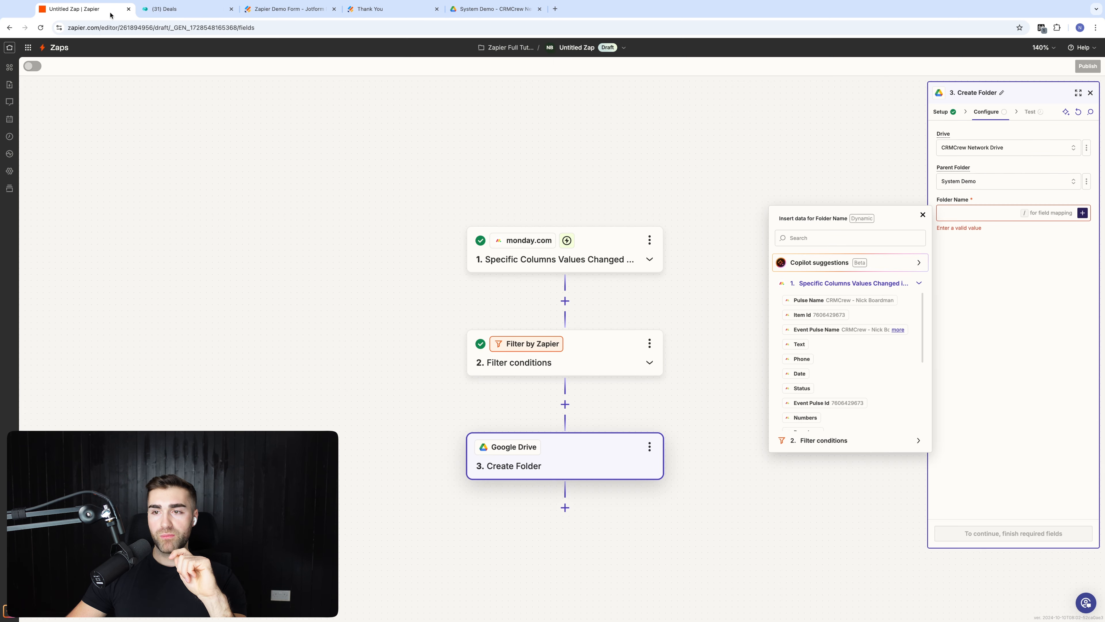
{"action": "left_click", "coordinate": [876, 300]}
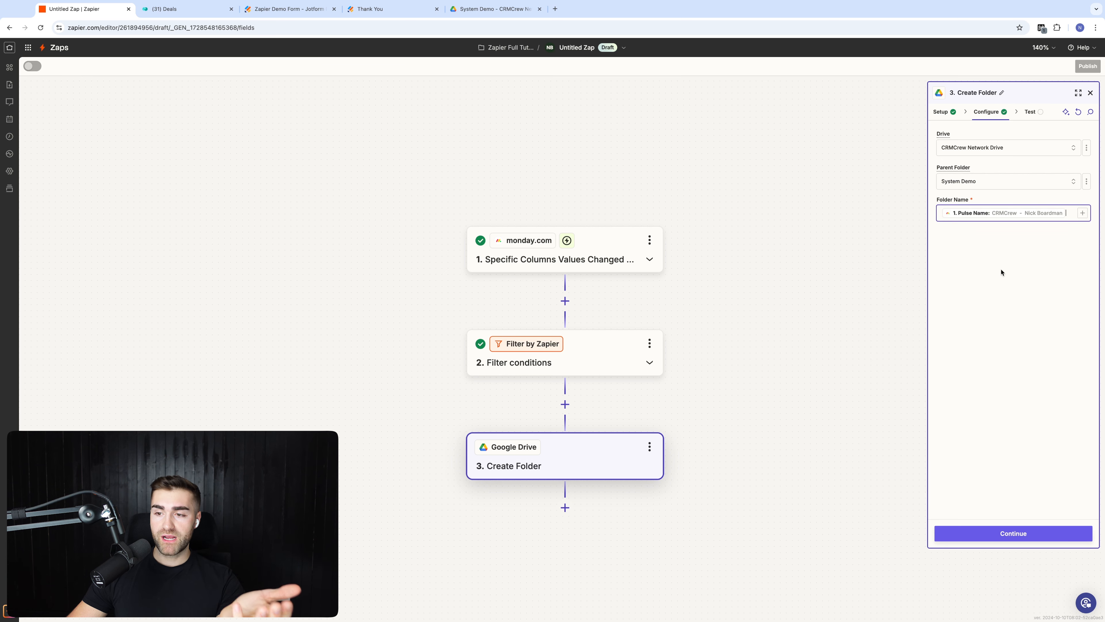
{"action": "left_click", "coordinate": [989, 539]}
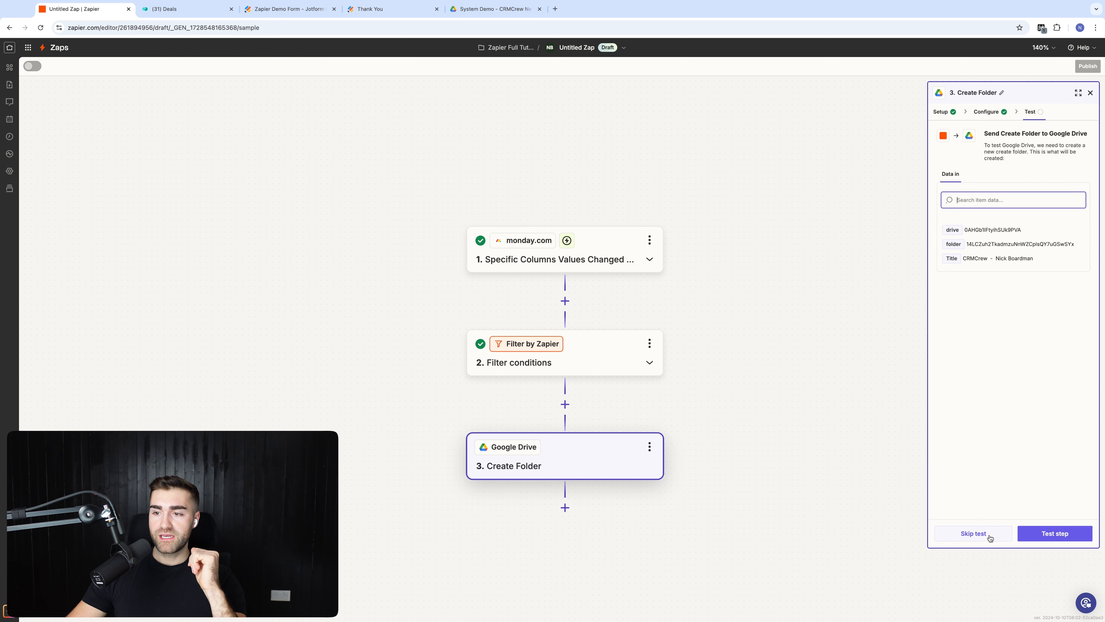
Step: Test the step, confirm the new folder in Drive, and publish the Zap
{"action": "left_click", "coordinate": [1069, 532]}
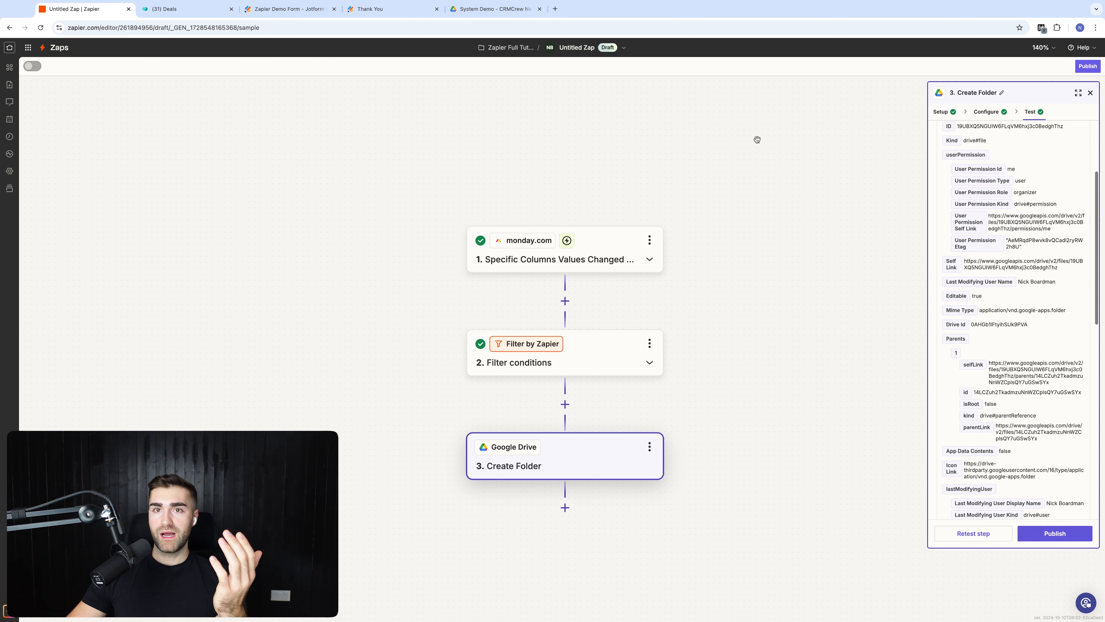
{"action": "left_click", "coordinate": [494, 8]}
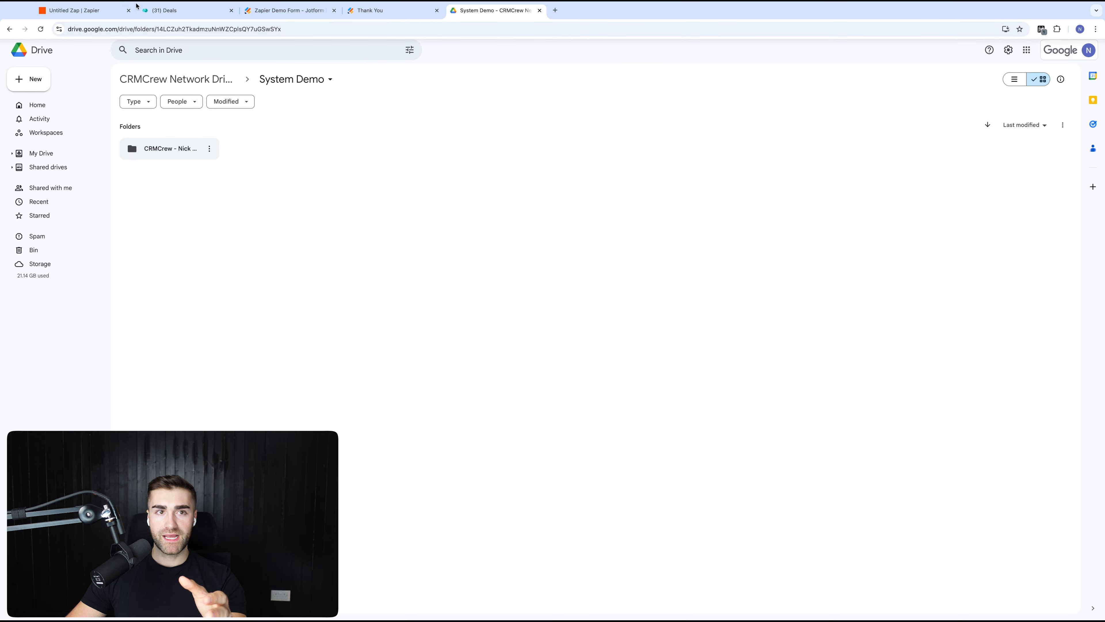
{"action": "left_click", "coordinate": [103, 18]}
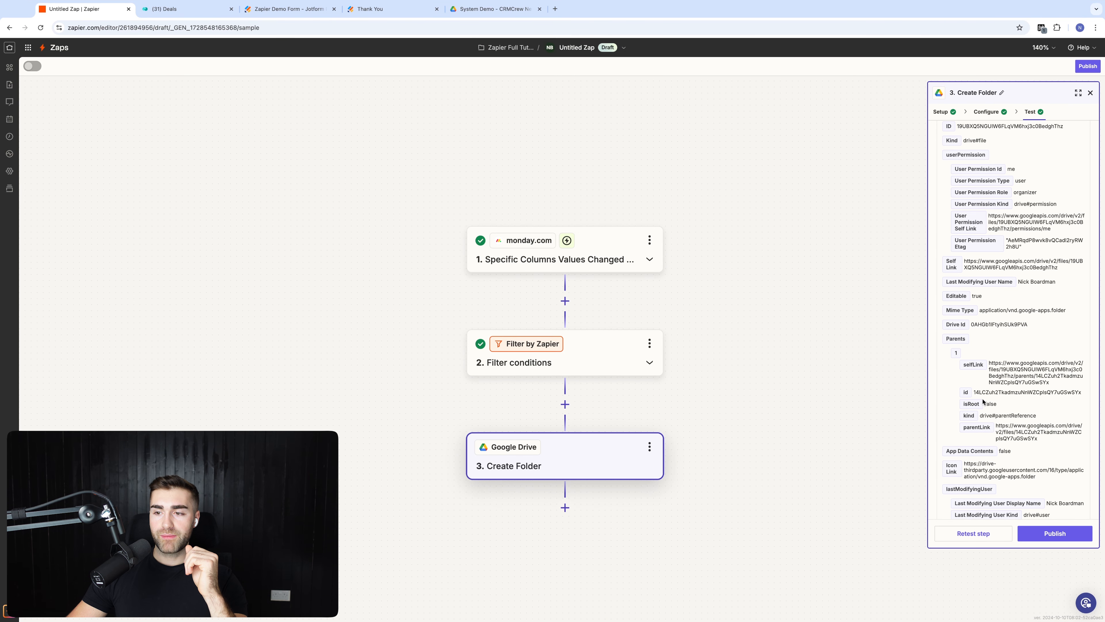
{"action": "left_click", "coordinate": [1062, 532]}
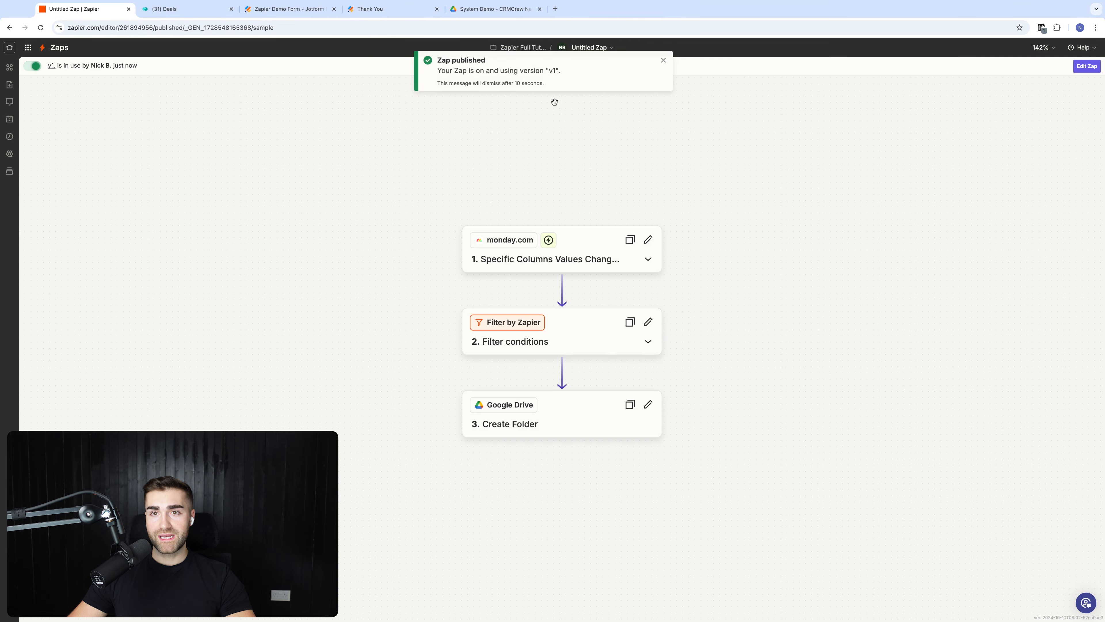
{"action": "left_click", "coordinate": [662, 60]}
Step: Rename the Zap to 'Monday.com Deal Won -> Google Drive Folder'
{"action": "left_click", "coordinate": [587, 45]}
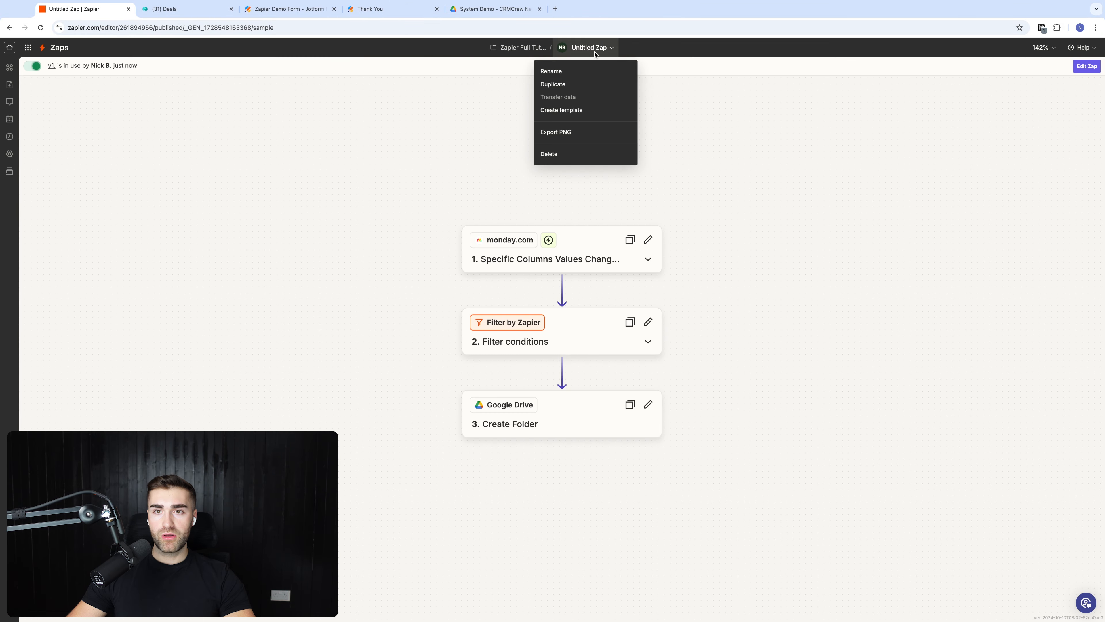
{"action": "left_click", "coordinate": [581, 70]}
{"action": "type", "text": "Monday"}
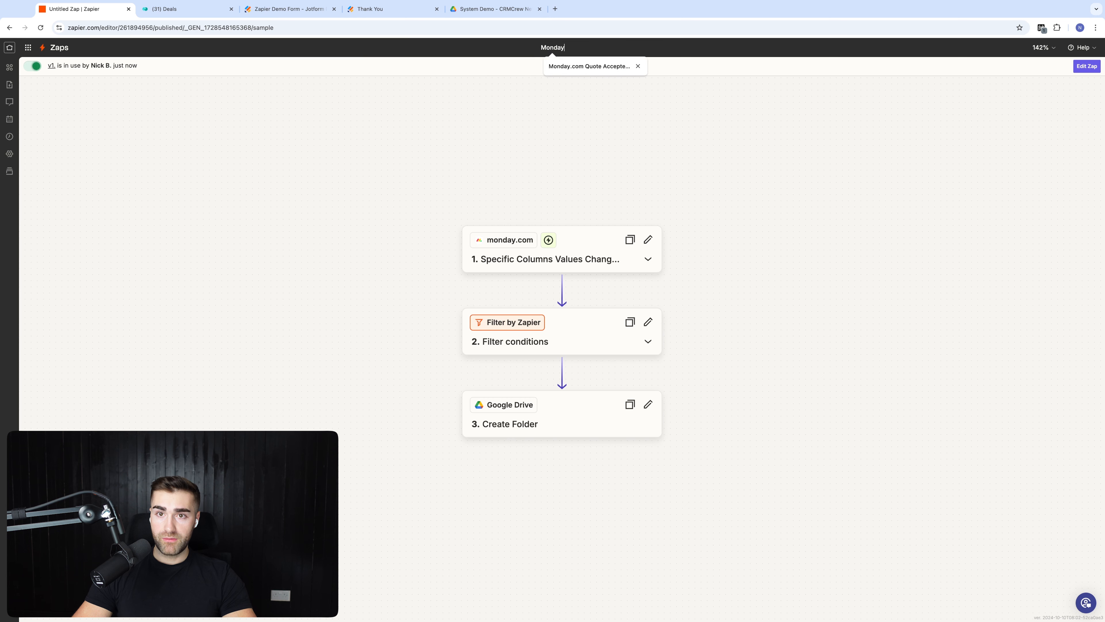
{"action": "type", "text": ".com Deal Wo"}
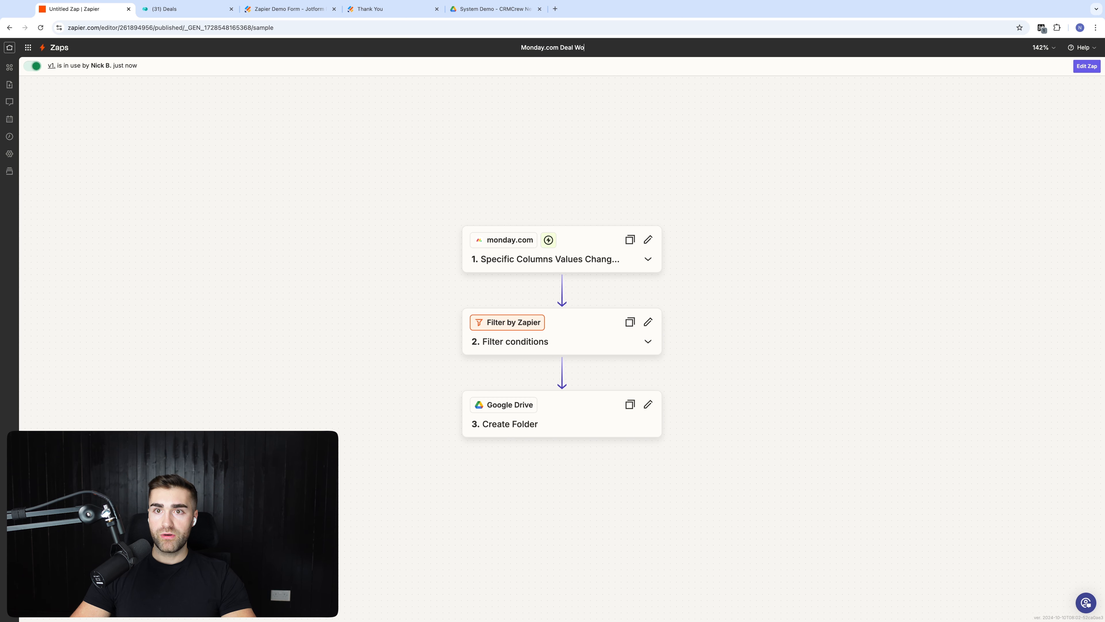
{"action": "type", "text": "n ->"}
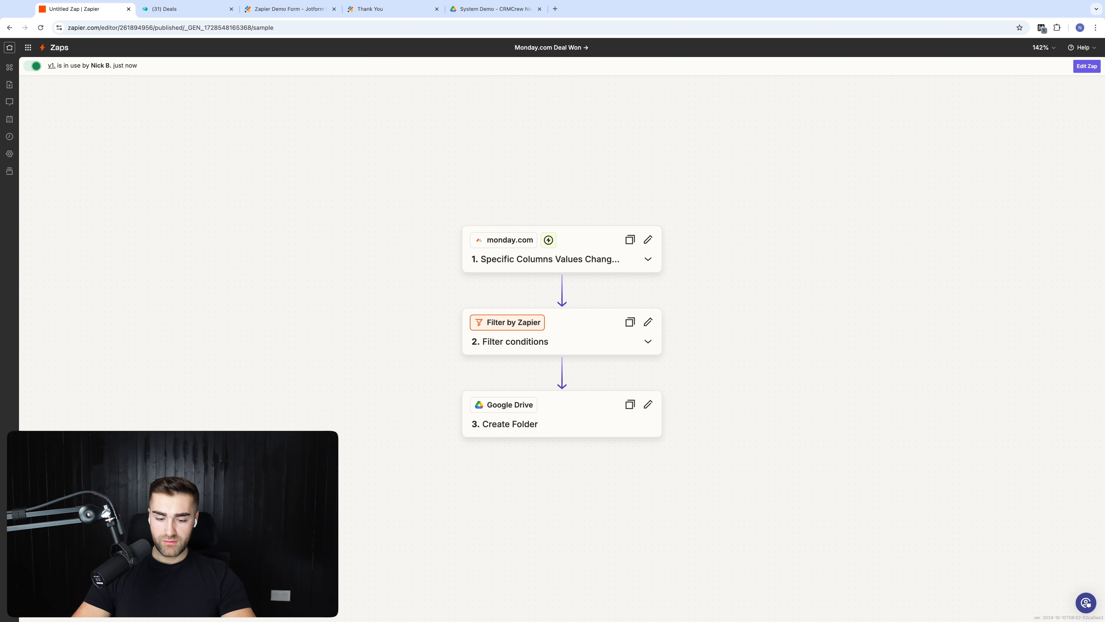
{"action": "type", "text": " Google Driv"}
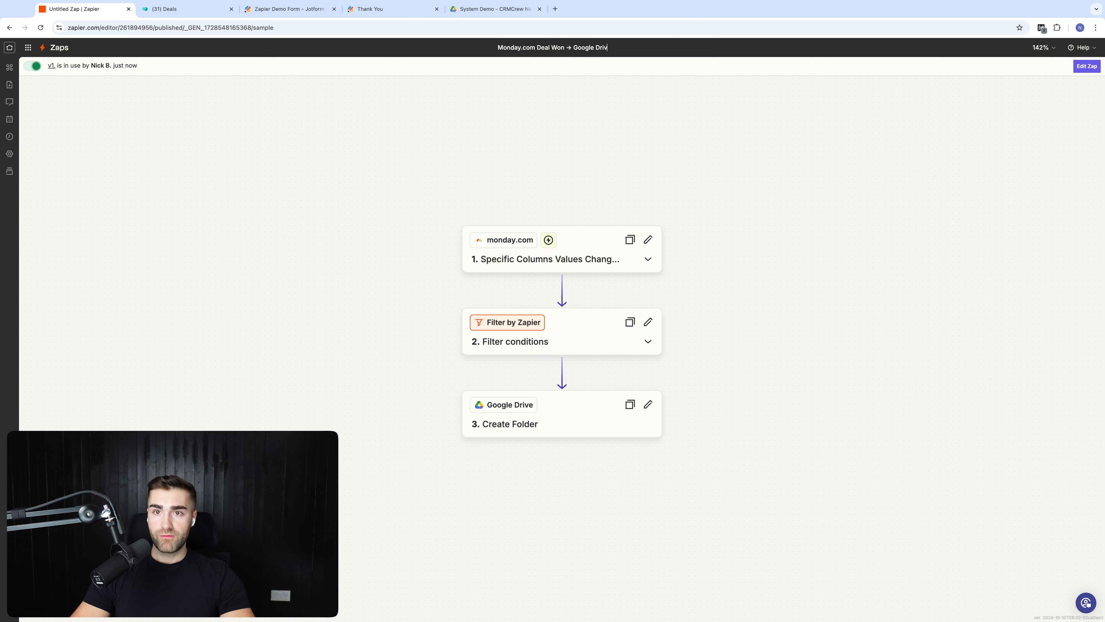
{"action": "type", "text": "e Folder"}
{"action": "key", "text": "Return"}
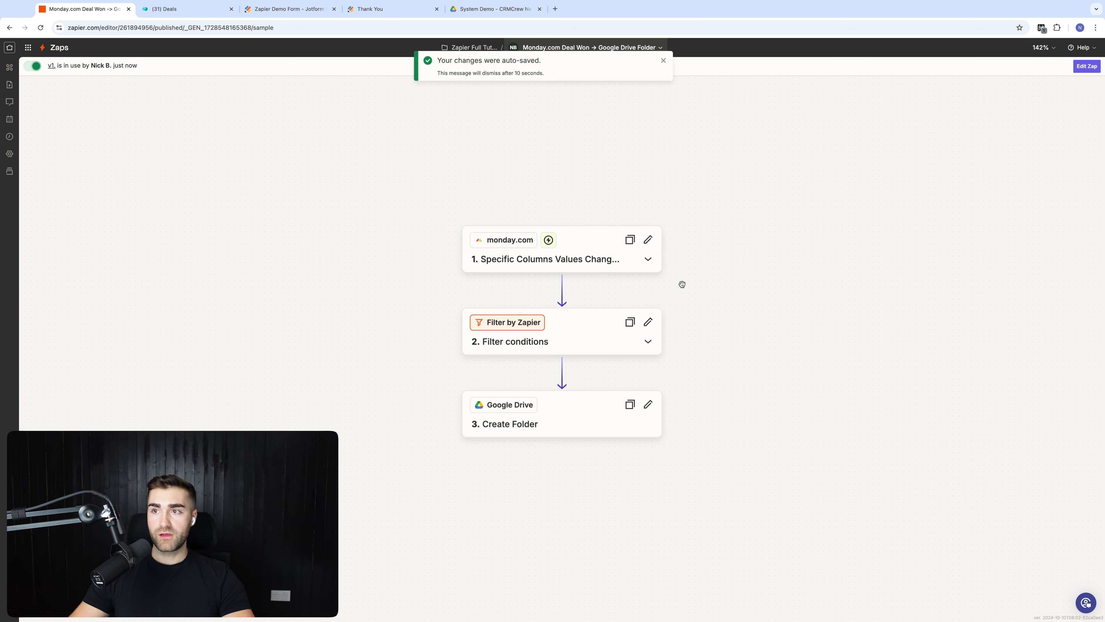
{"action": "left_click", "coordinate": [664, 60]}
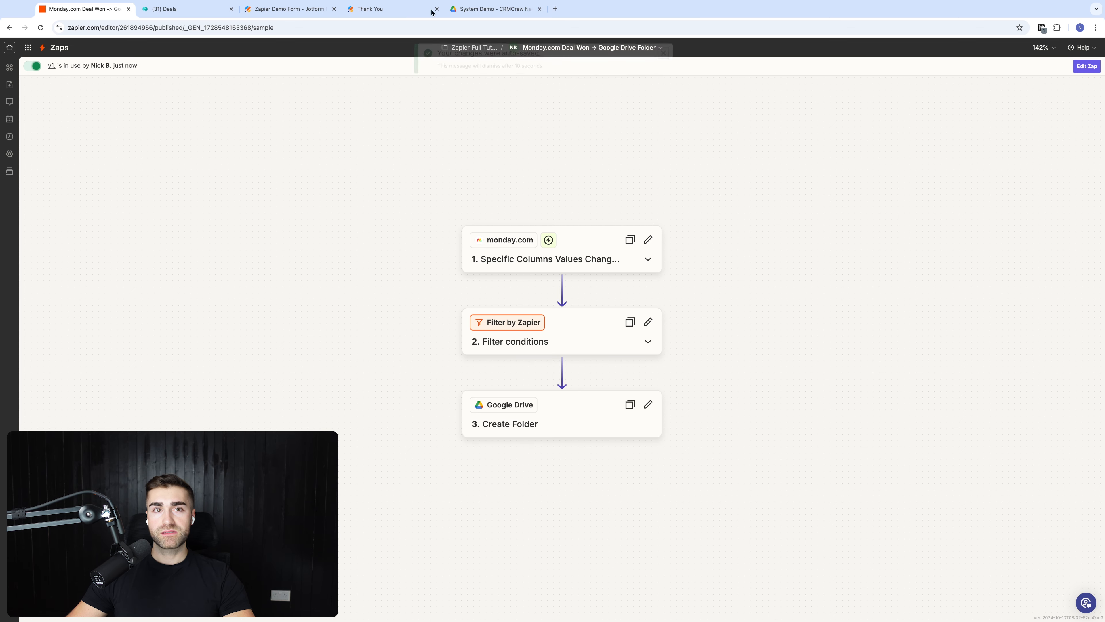
Step: Move the old test folder in Google Drive to the bin
{"action": "left_click", "coordinate": [163, 10]}
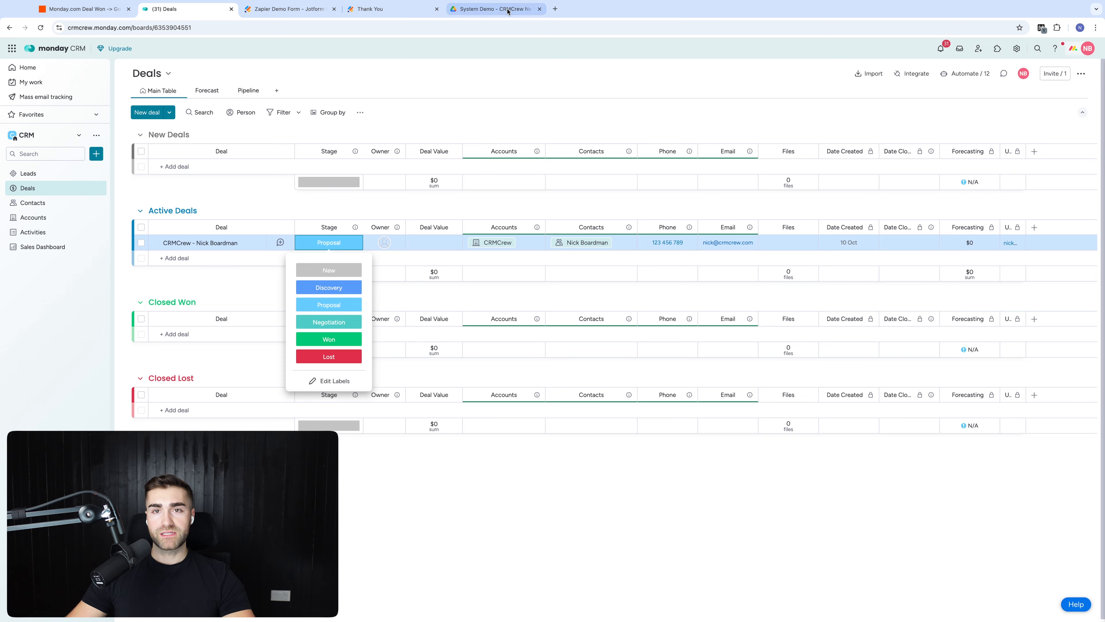
{"action": "left_click", "coordinate": [496, 9]}
{"action": "right_click", "coordinate": [166, 160]}
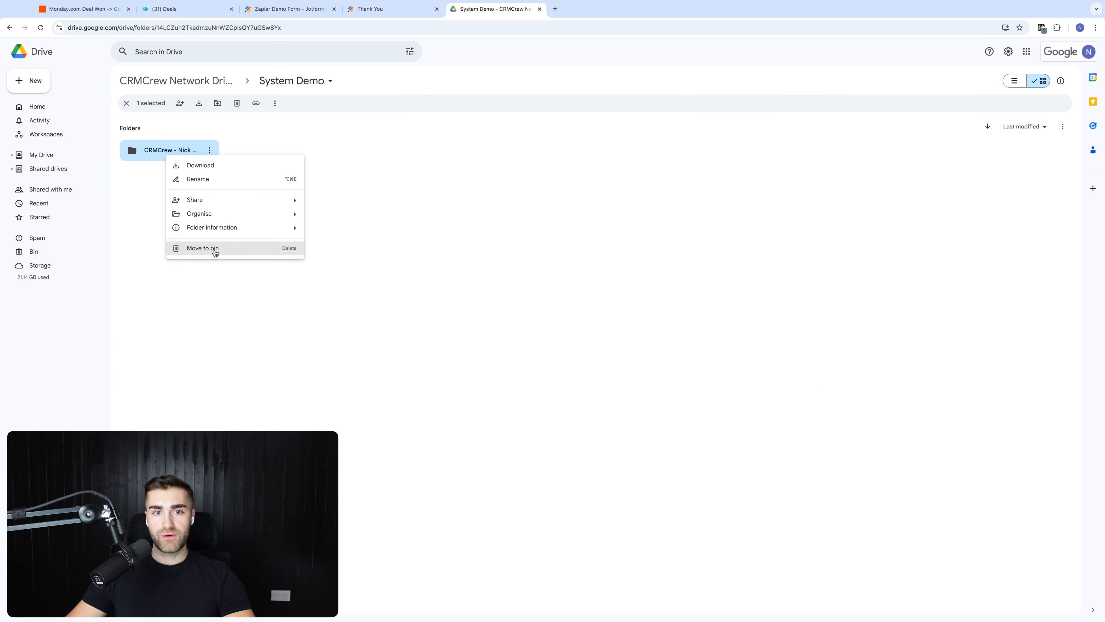
{"action": "left_click", "coordinate": [215, 249]}
{"action": "left_click", "coordinate": [585, 355]}
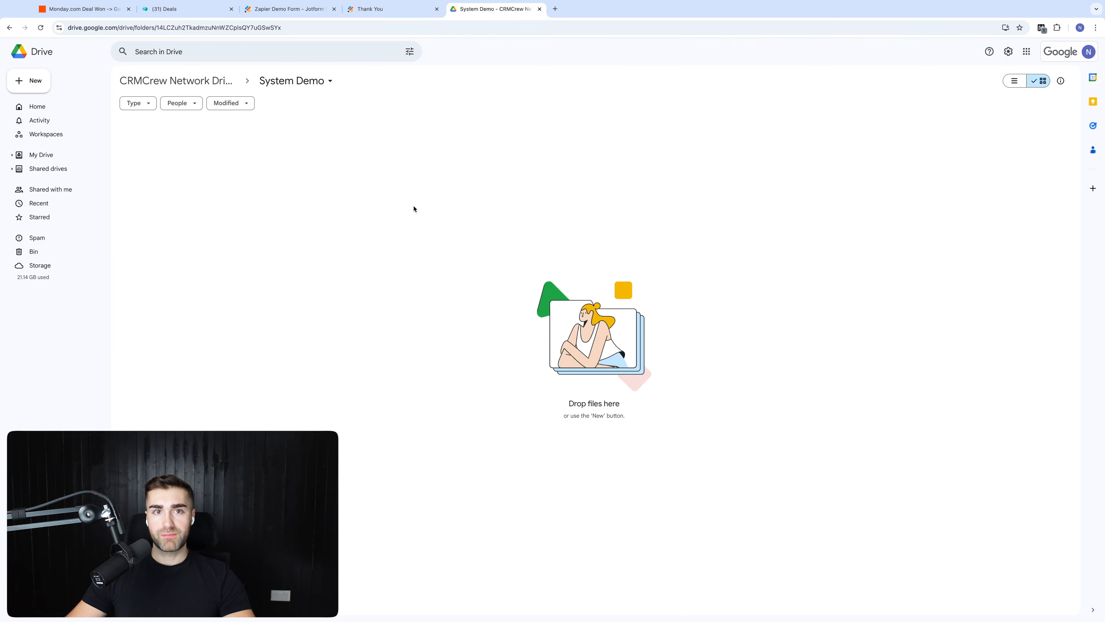
Step: Rename the active deal 'Zapier Full Tutorial Test', set its Stage to Won, and check Drive
{"action": "left_click", "coordinate": [173, 10]}
{"action": "left_click", "coordinate": [244, 242]}
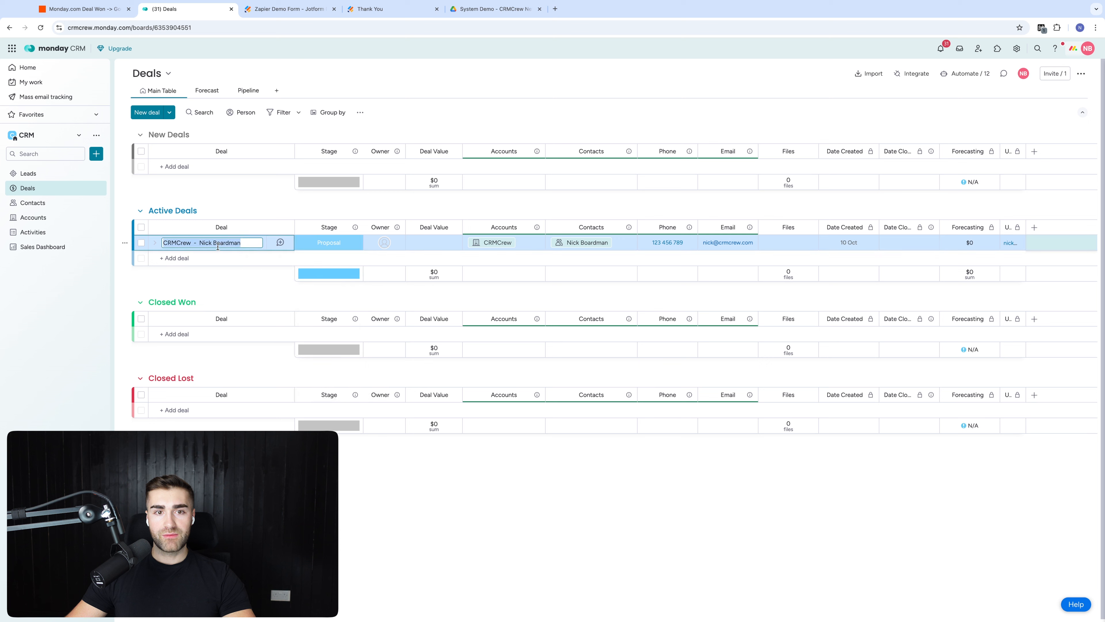
{"action": "key", "text": "ctrl+a"}
{"action": "type", "text": "Zap"}
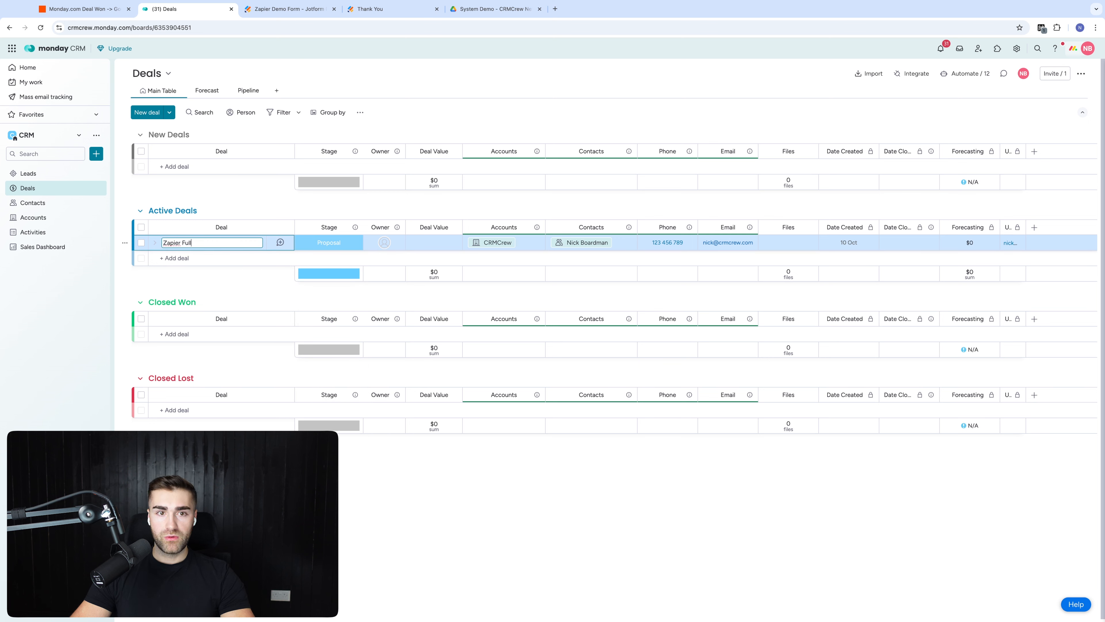
{"action": "type", "text": "ier Full Tutorial TRest"}
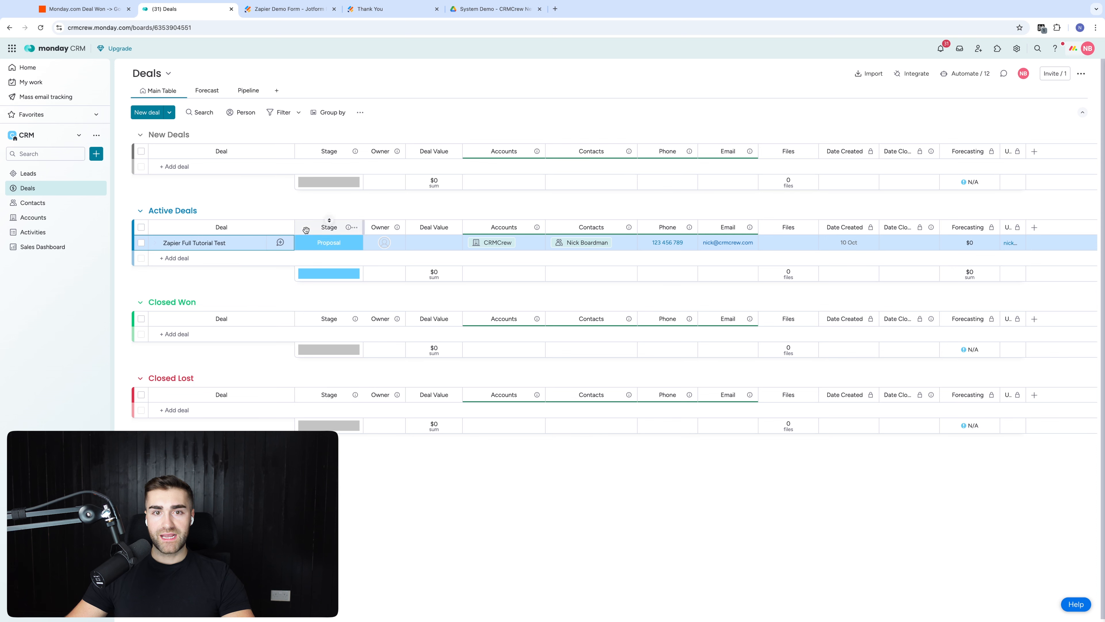
{"action": "left_click", "coordinate": [337, 242]}
{"action": "left_click", "coordinate": [338, 339]}
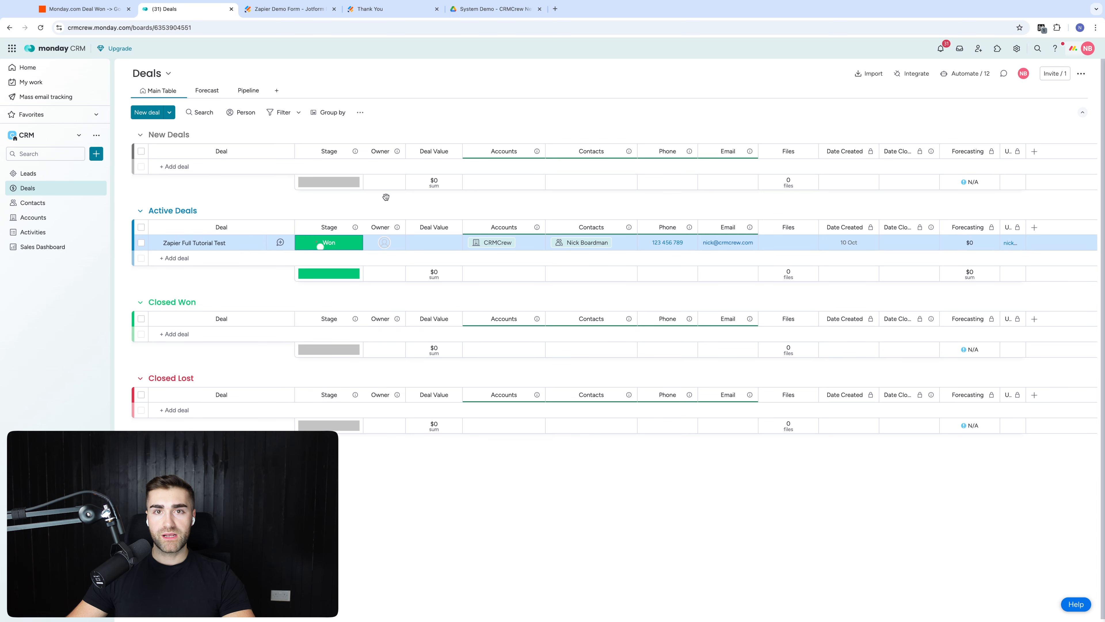
{"action": "left_click", "coordinate": [491, 8]}
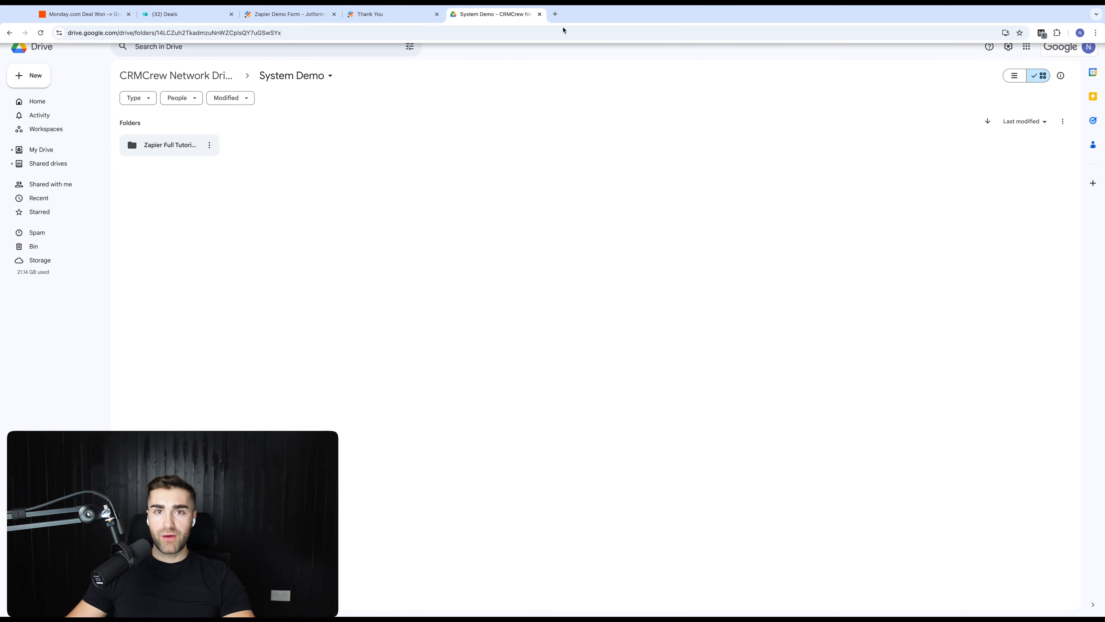
Step: Go from the Zap editor to the Zapier Full Tutorial folder, then open the pricing page
{"action": "left_click", "coordinate": [101, 16]}
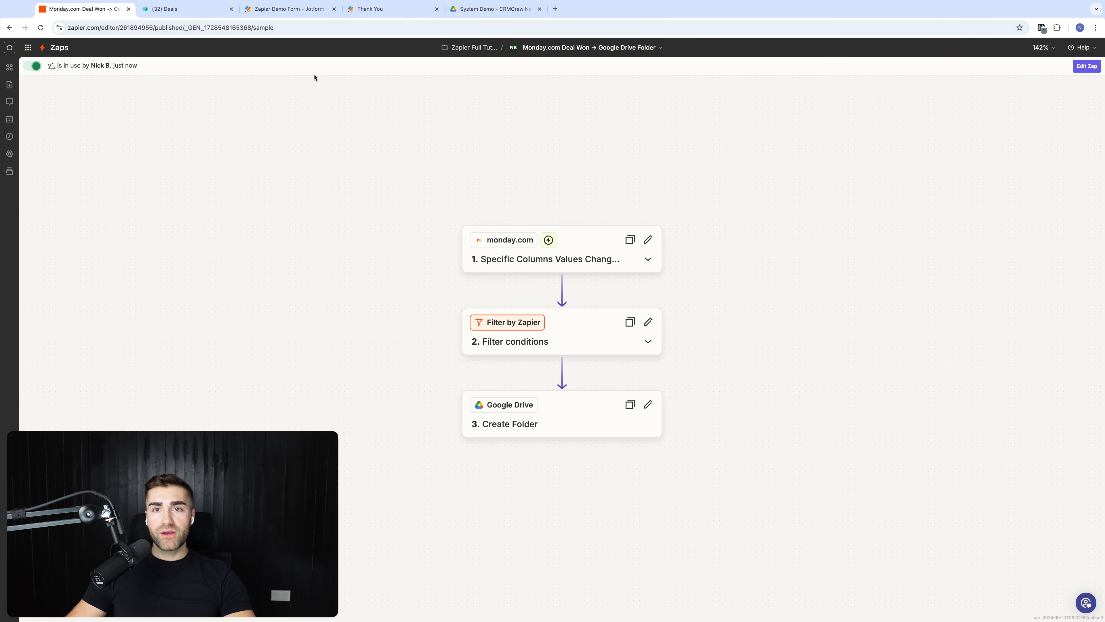
{"action": "left_click", "coordinate": [461, 47]}
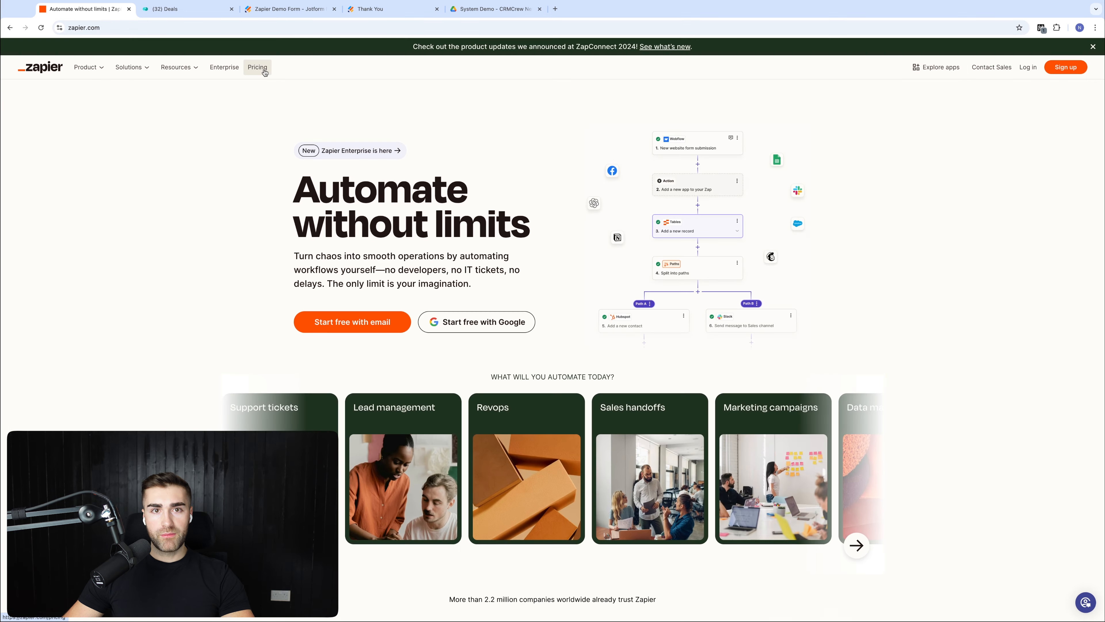
{"action": "left_click", "coordinate": [262, 69]}
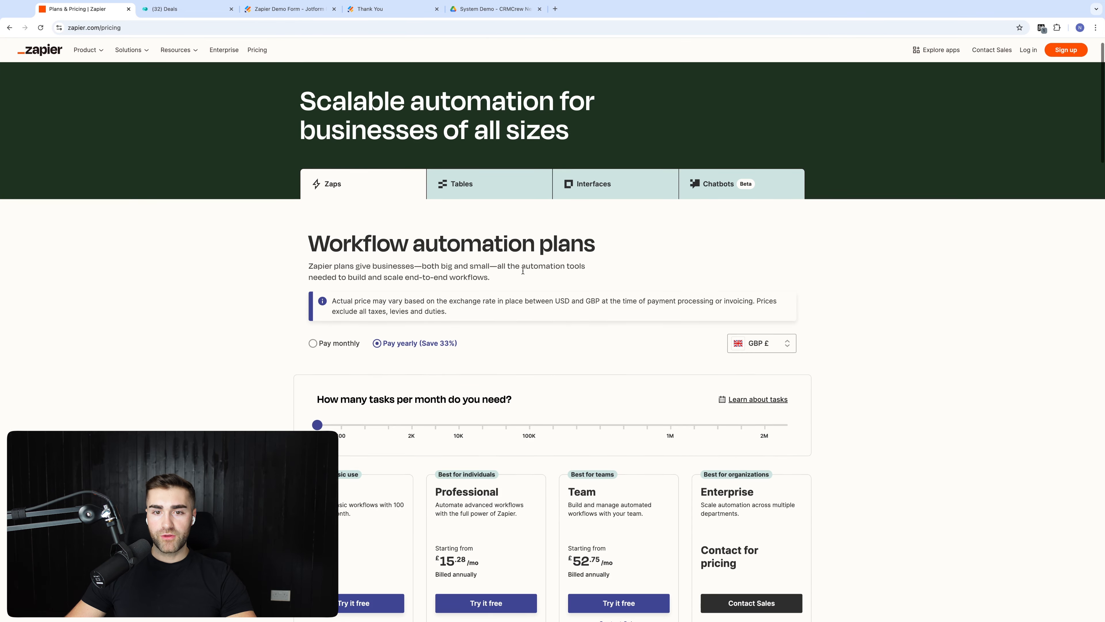
Step: Scroll to the plan cards and highlight the Professional plan on the pricing page
{"action": "scroll", "coordinate": [523, 271], "scroll_direction": "down", "scroll_amount": 4}
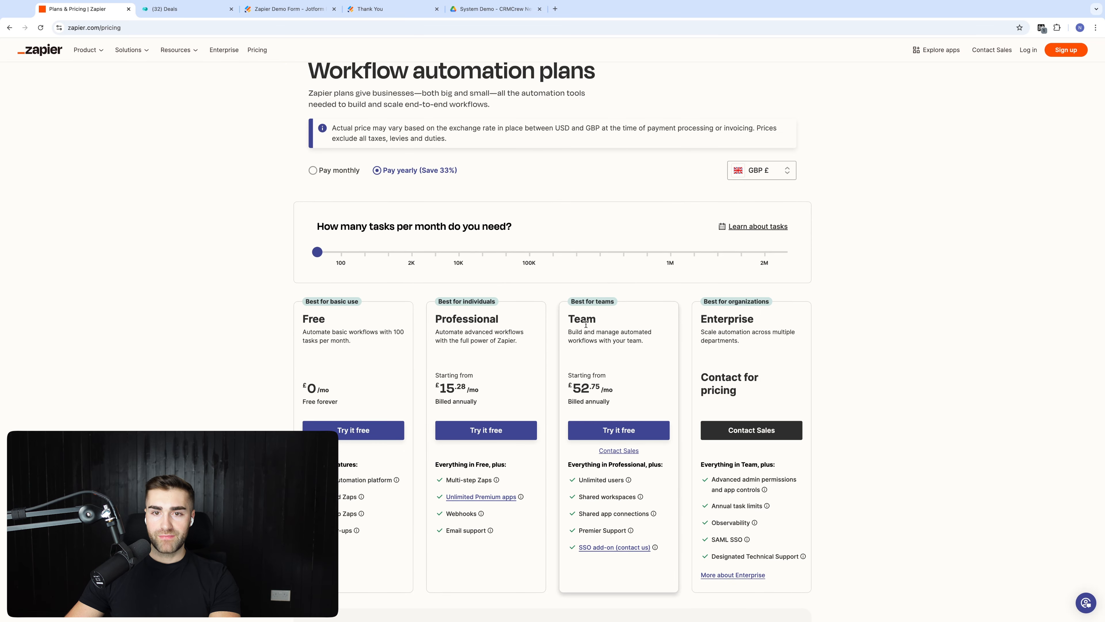
{"action": "double_click", "coordinate": [475, 319]}
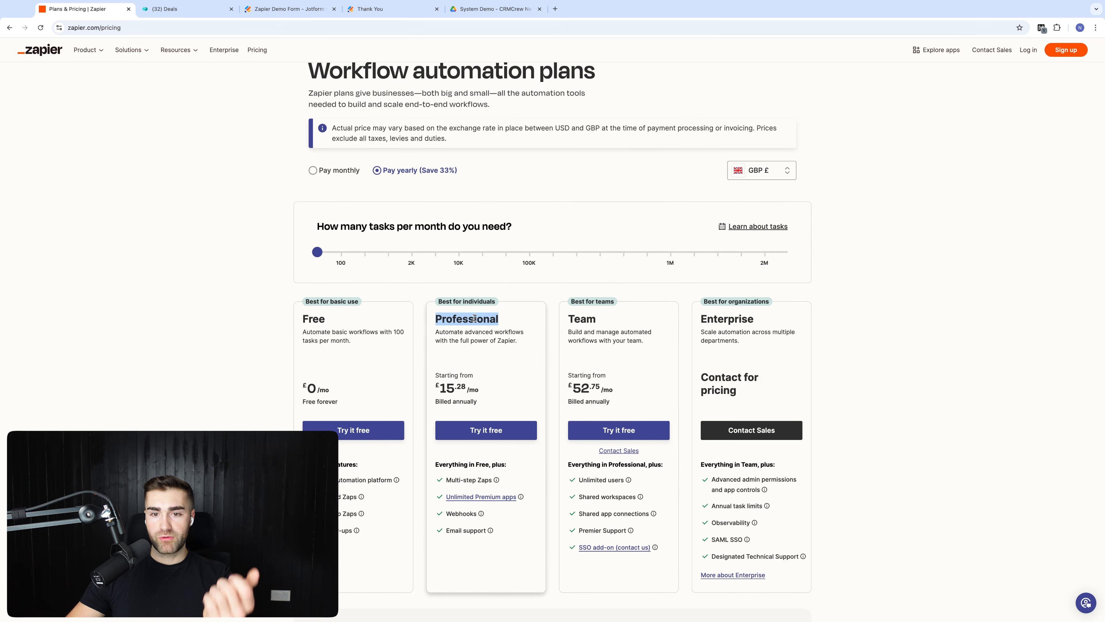
{"action": "left_click", "coordinate": [476, 358]}
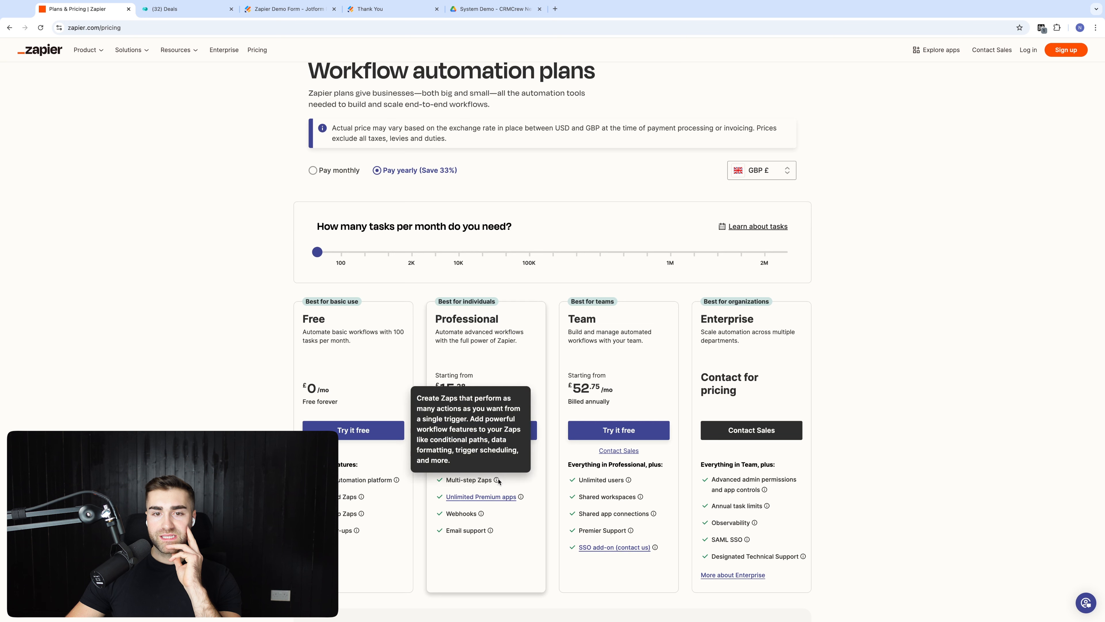
{"action": "mouse_move", "coordinate": [491, 500]}
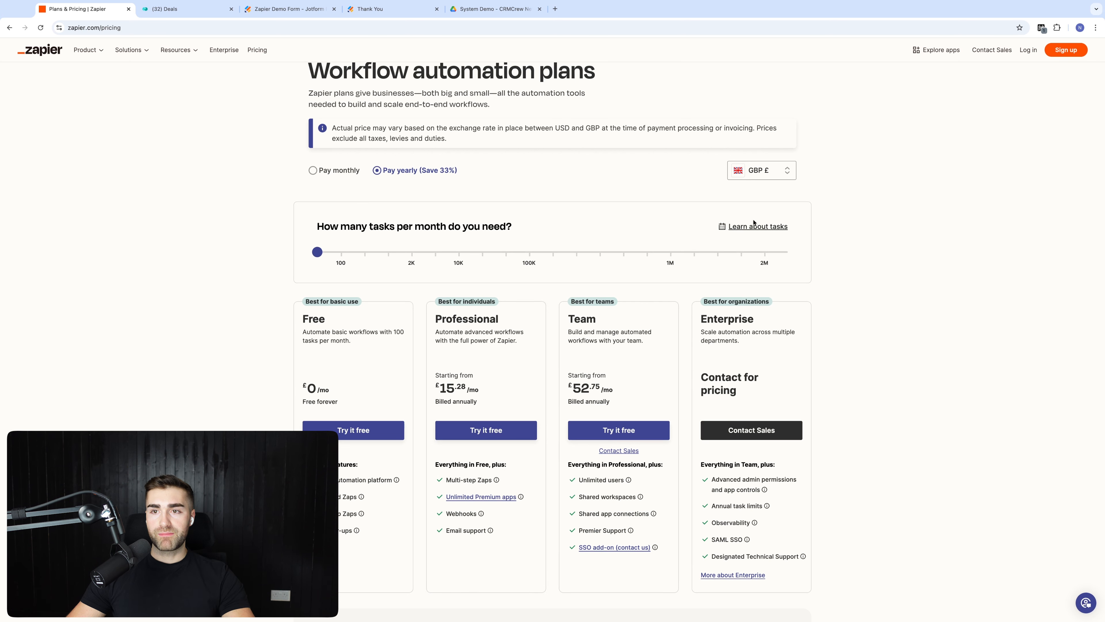
{"action": "left_click", "coordinate": [768, 171]}
Step: Switch prices to USD with monthly billing and raise the task slider toward 10K
{"action": "left_click", "coordinate": [757, 193]}
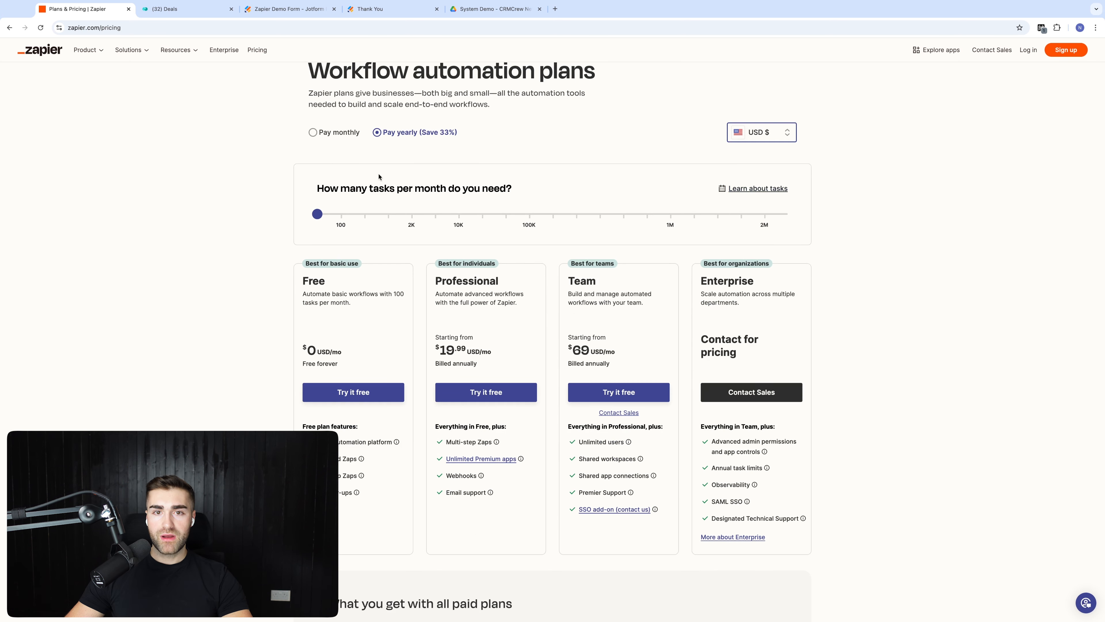
{"action": "left_click", "coordinate": [330, 136]}
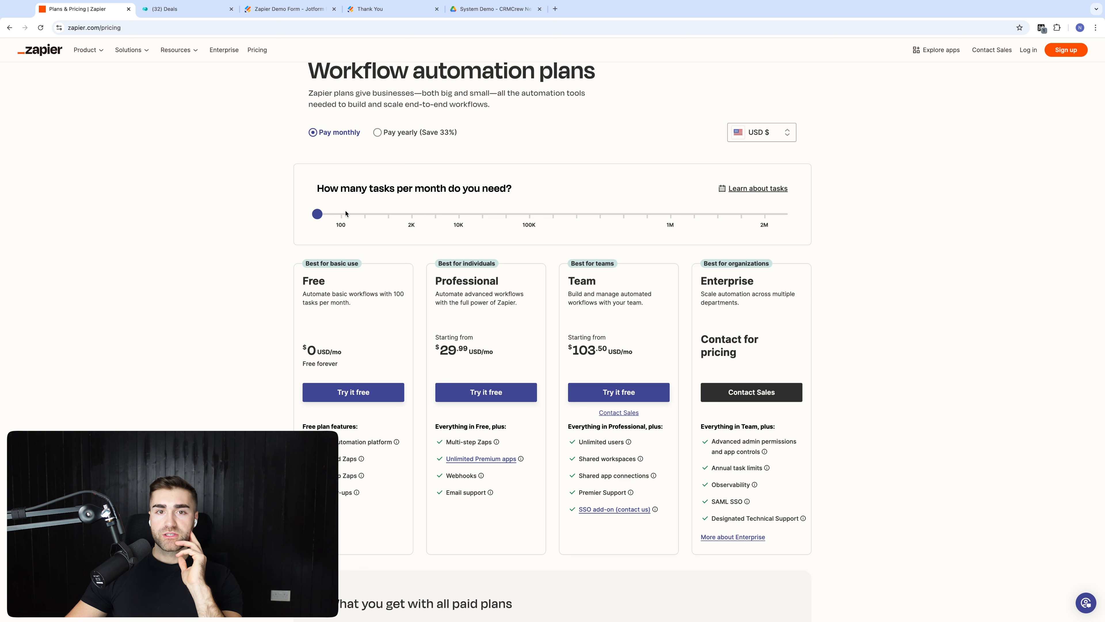
{"action": "left_click", "coordinate": [321, 214]}
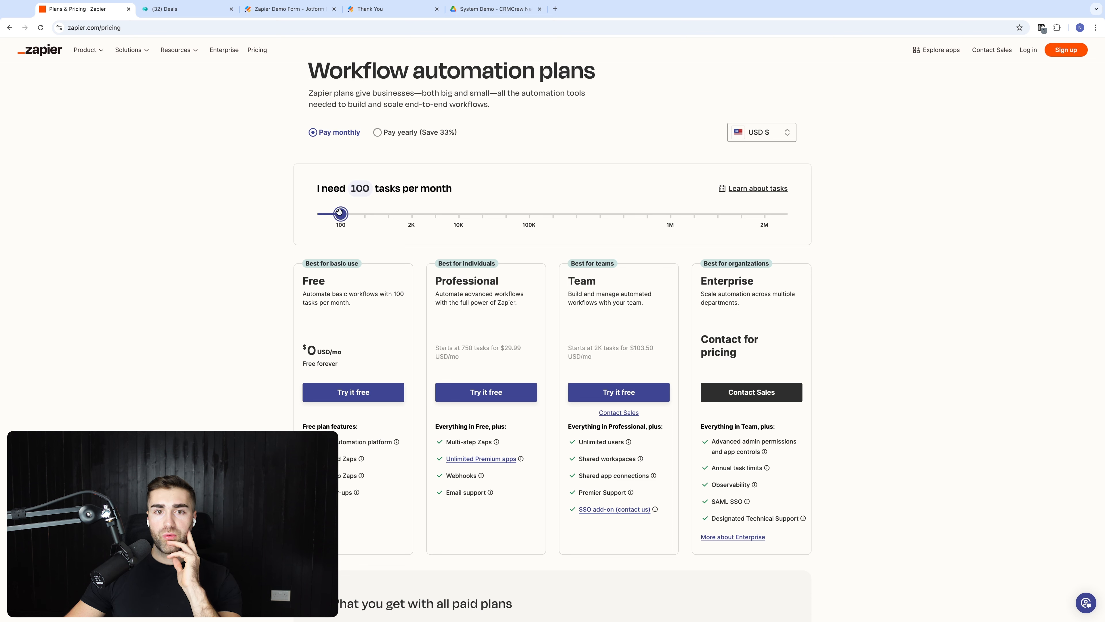
{"action": "left_click_drag", "start_coordinate": [339, 212], "coordinate": [458, 214]}
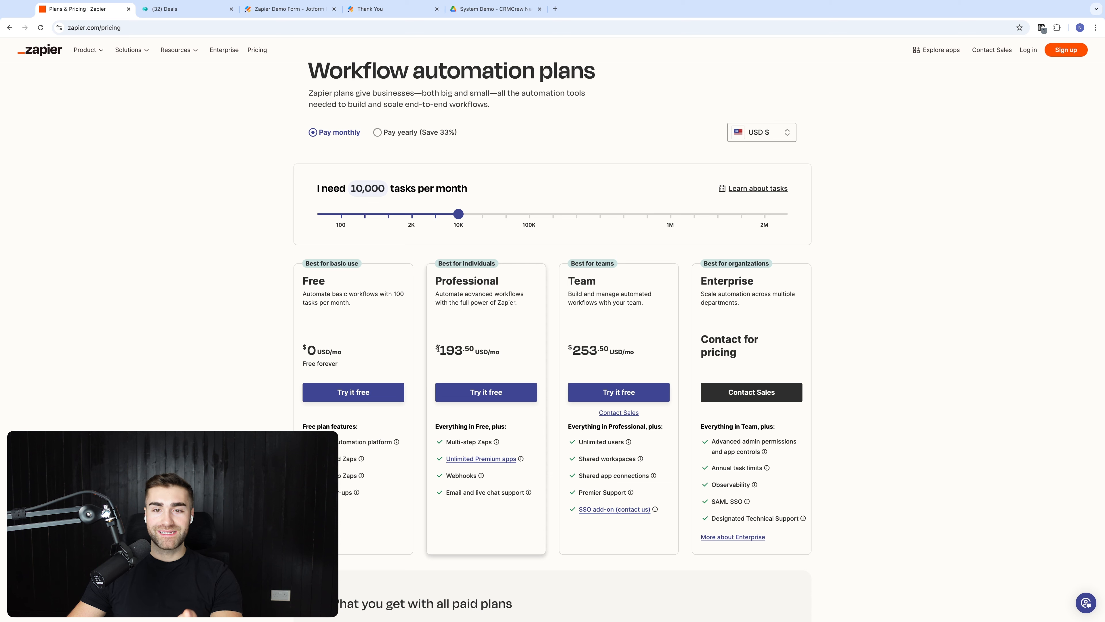
Step: Highlight the Professional price of $193.50 and fine-tune the monthly task count
{"action": "left_click_drag", "start_coordinate": [437, 349], "coordinate": [505, 351]}
{"action": "left_click", "coordinate": [506, 352]}
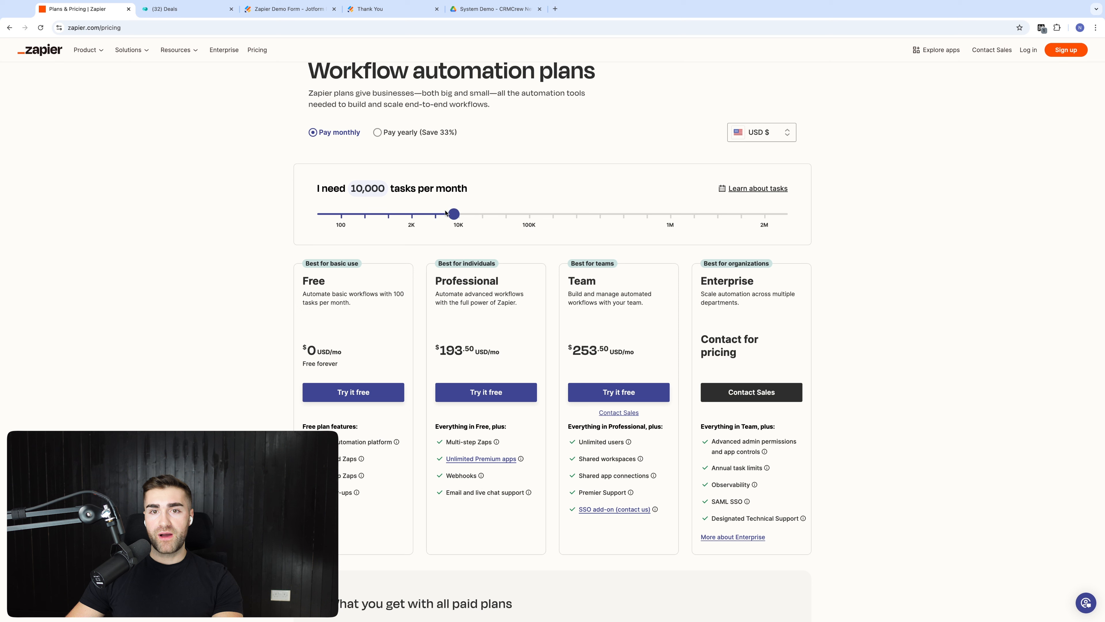
{"action": "mouse_move", "coordinate": [446, 213]}
{"action": "left_mouse_down"}
{"action": "mouse_move", "coordinate": [351, 215]}
{"action": "mouse_move", "coordinate": [457, 215]}
{"action": "left_mouse_up"}
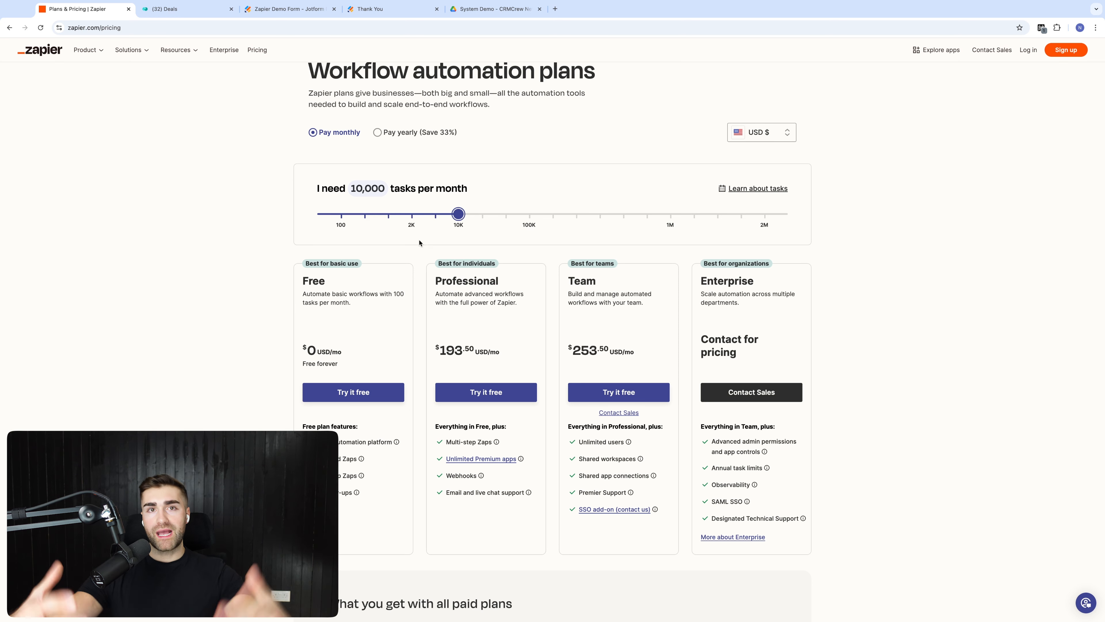